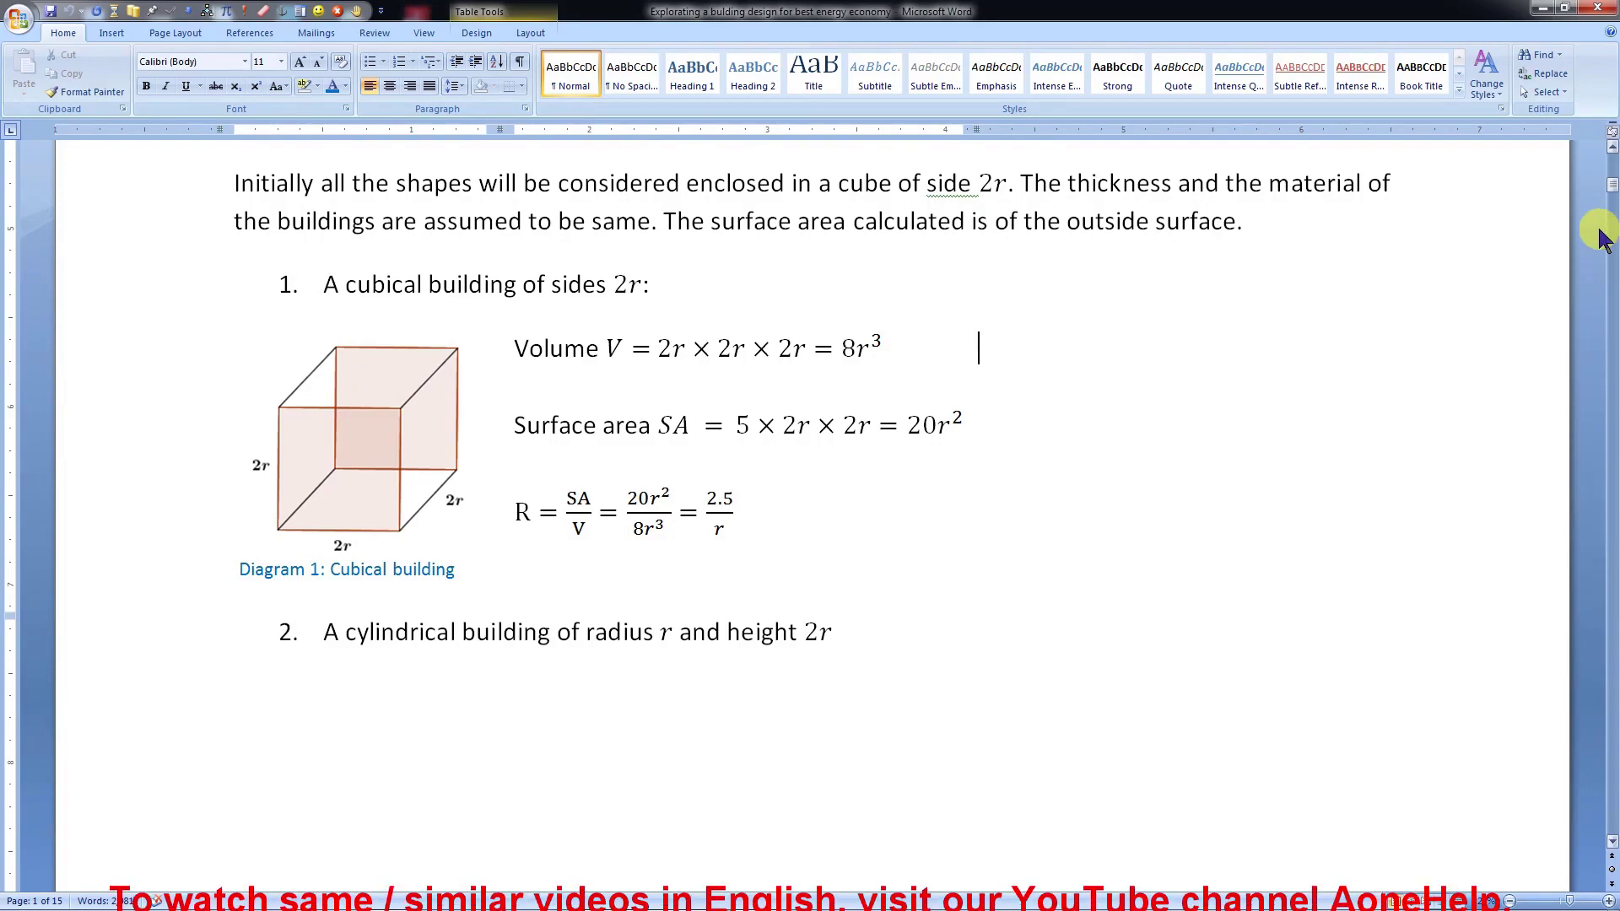
- Page through the 15-page building-design report by dragging the scrollbar down
drag(1612, 185, 1576, 785)
- Finish equation (1) as 49a+7b+c=120 and add equations (2) 16a+4b+c=55 and (3) a+b+c=10
text(49a+7b+c=120)
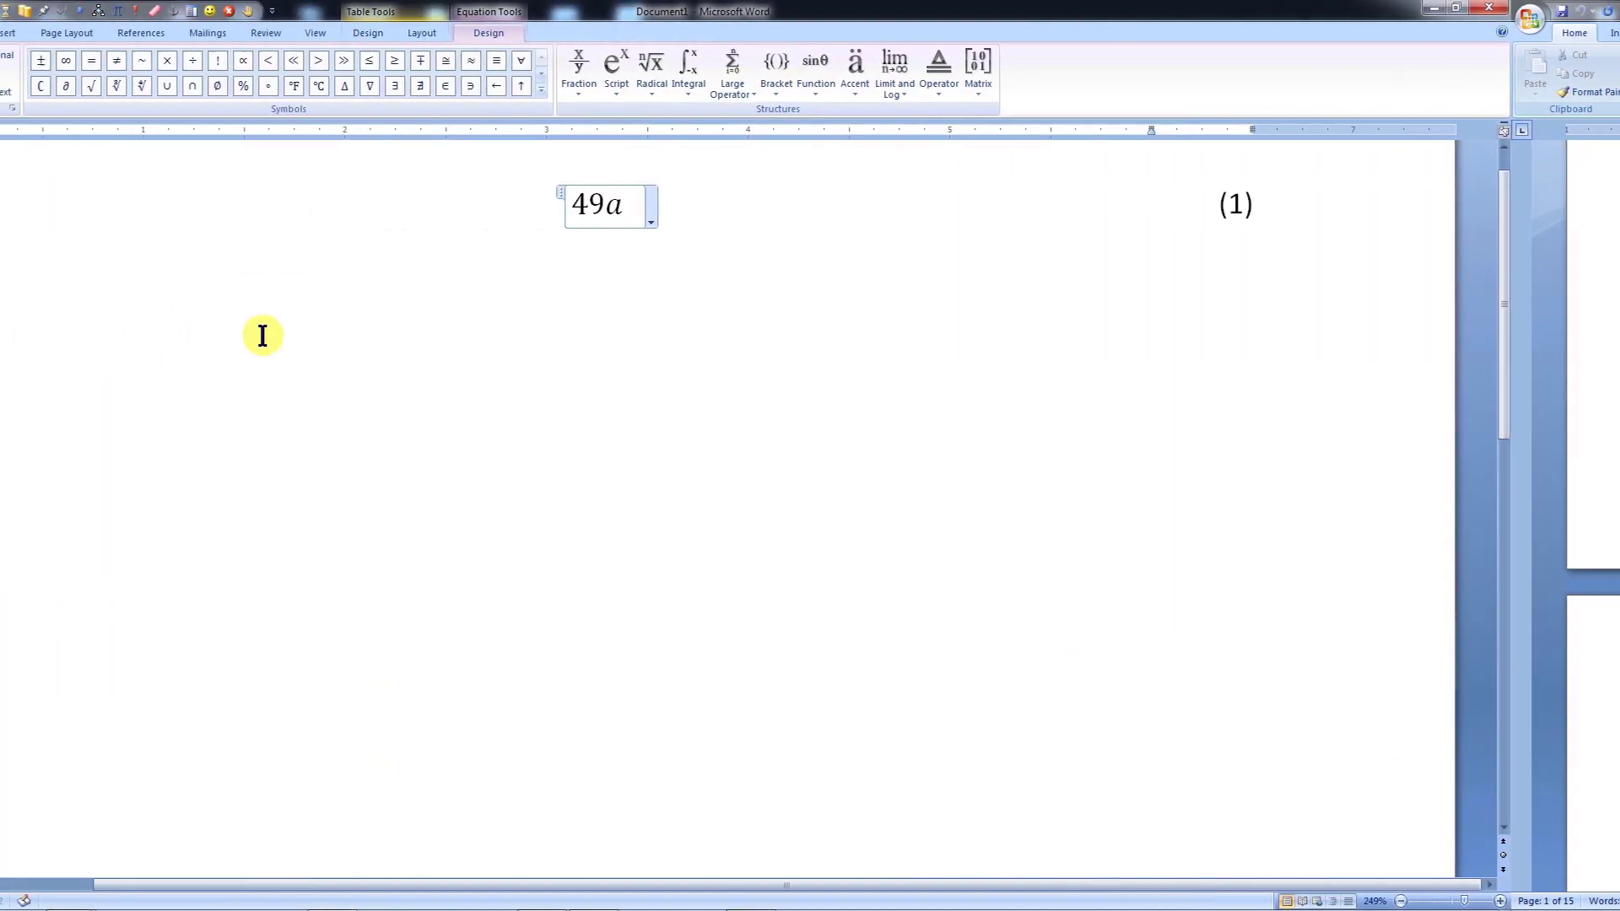
key(Down)
click(227, 11)
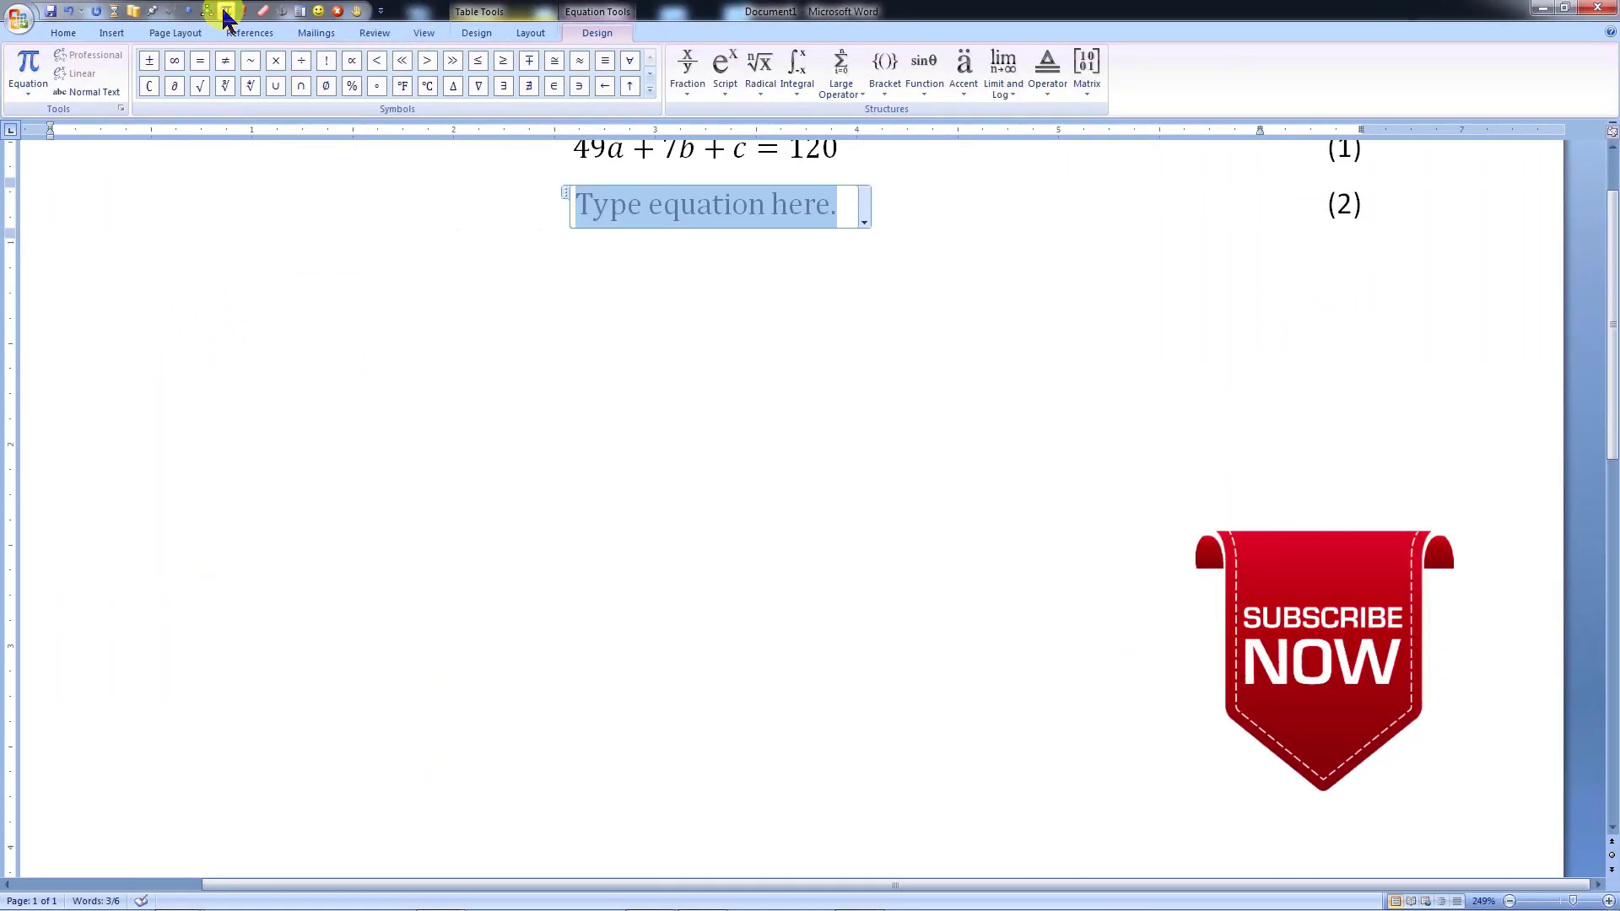
text(16a+4b+c=55)
key(Down)
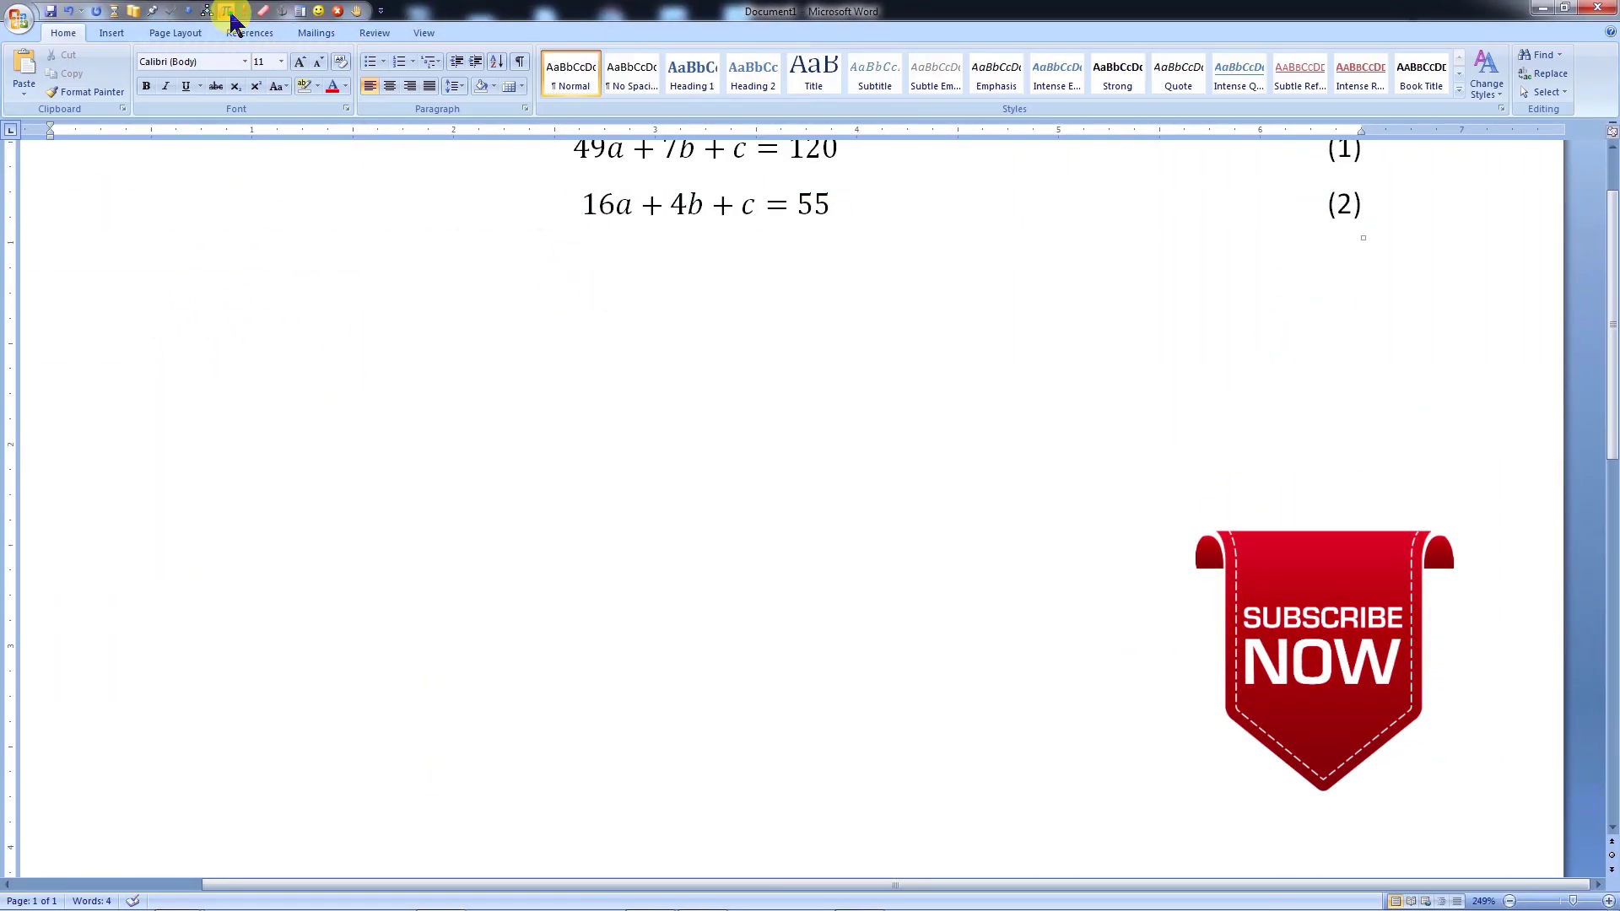
click(227, 11)
text(a+b+c=10)
key(Down)
- Write 'Solving the above equations (1), (2) and (3), we have' with references, then equation a=1.1,b=9.4,c=0.5
scroll(323, 291, up, 2)
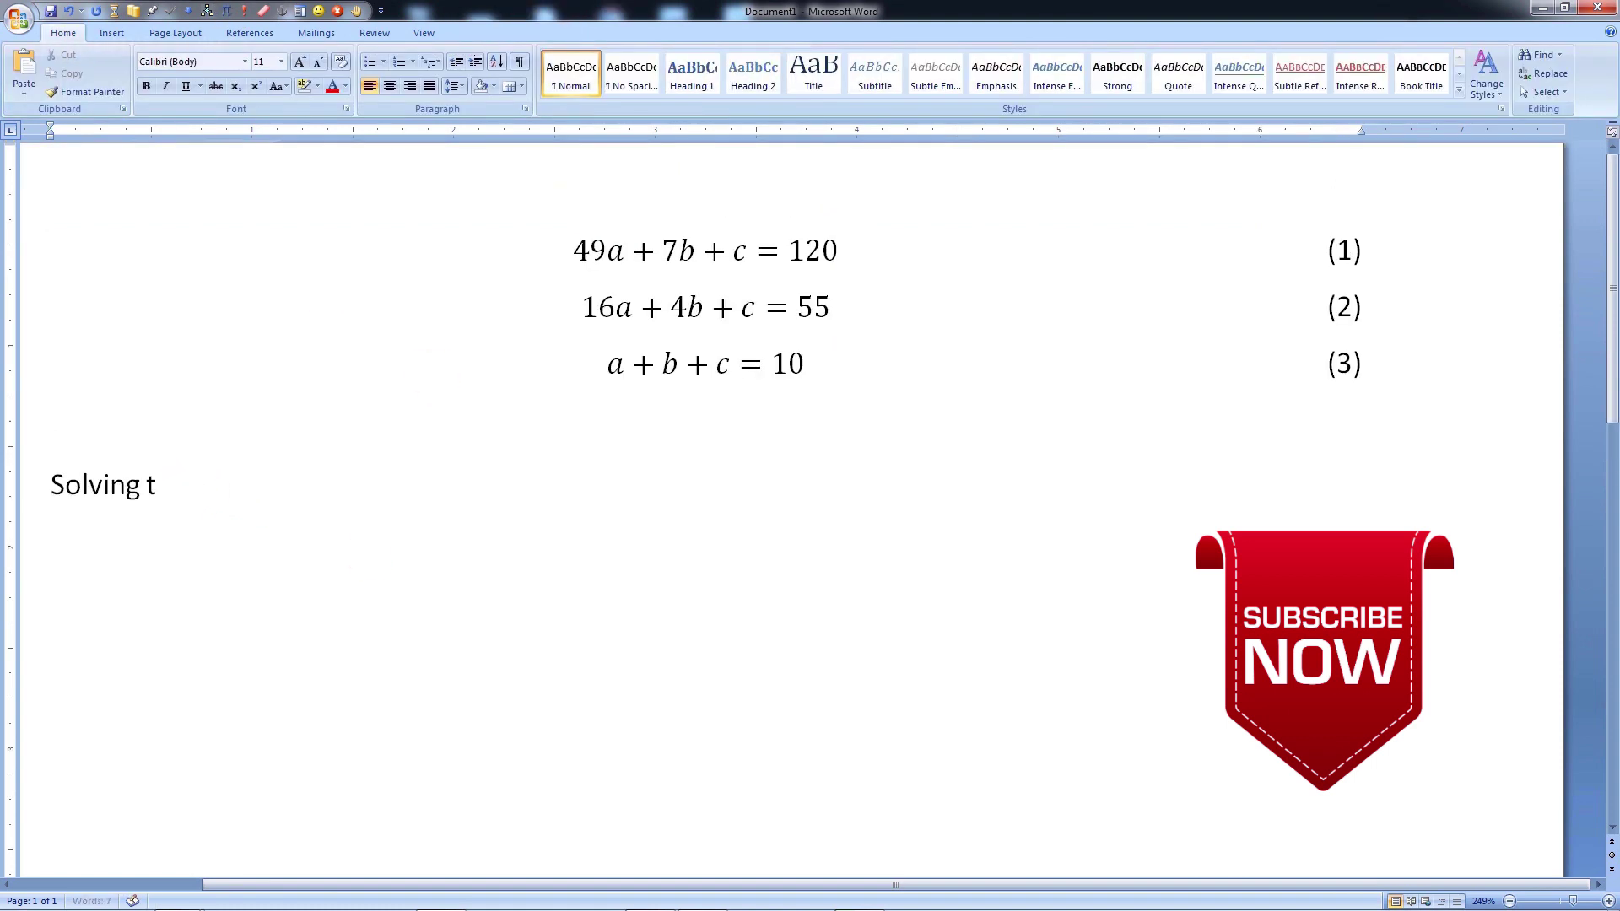
text(tions)
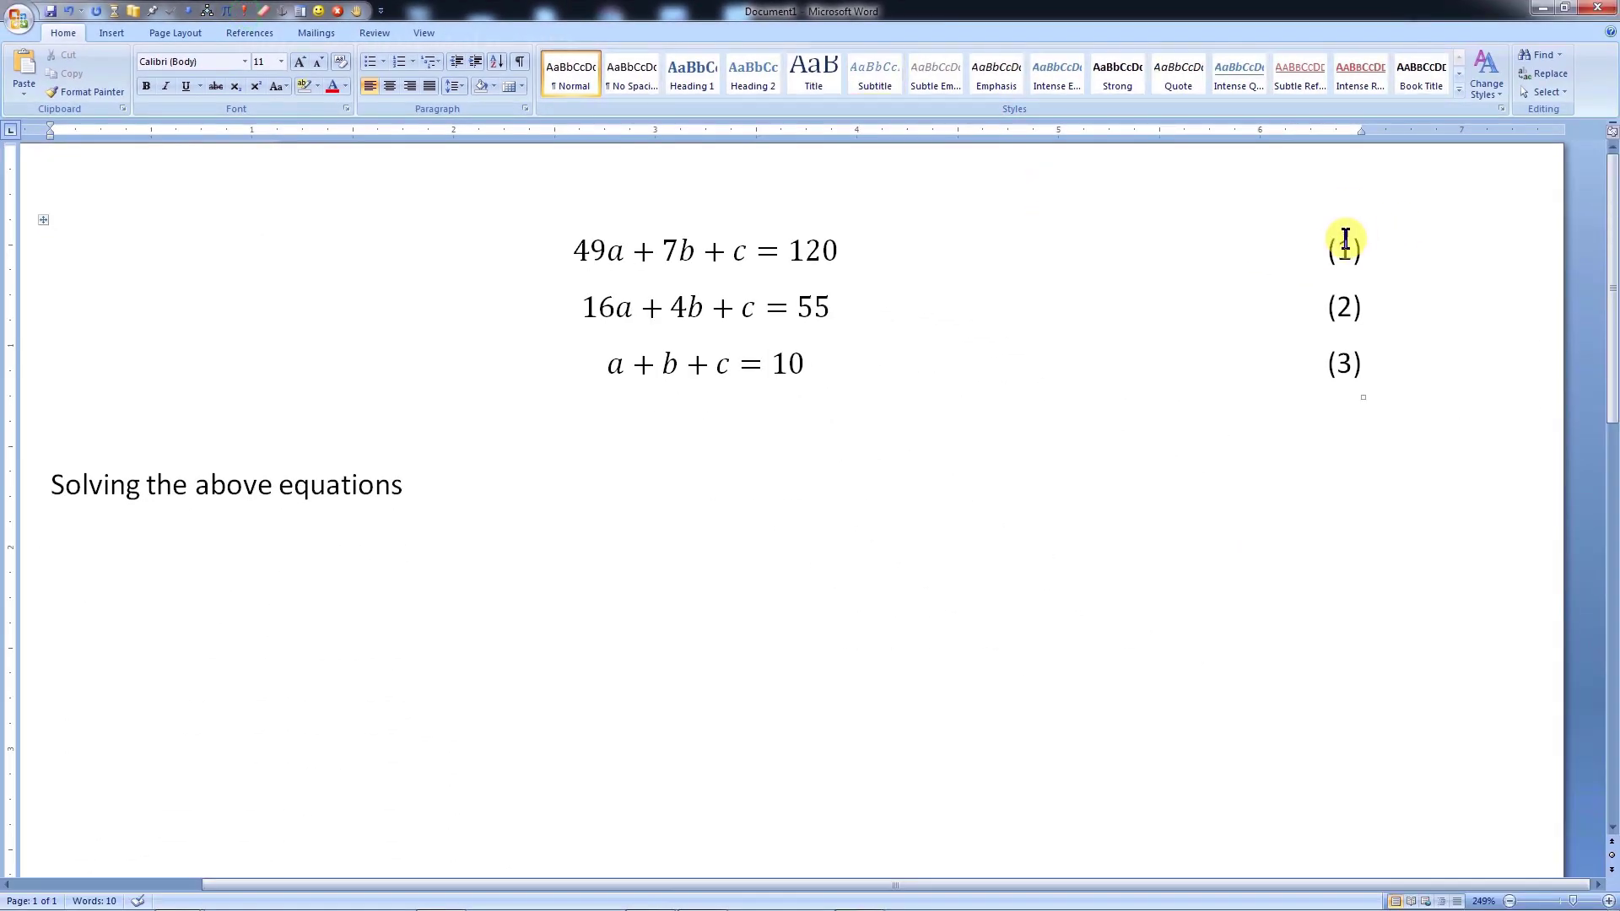
double_click(1344, 245)
text(,)
double_click(1322, 305)
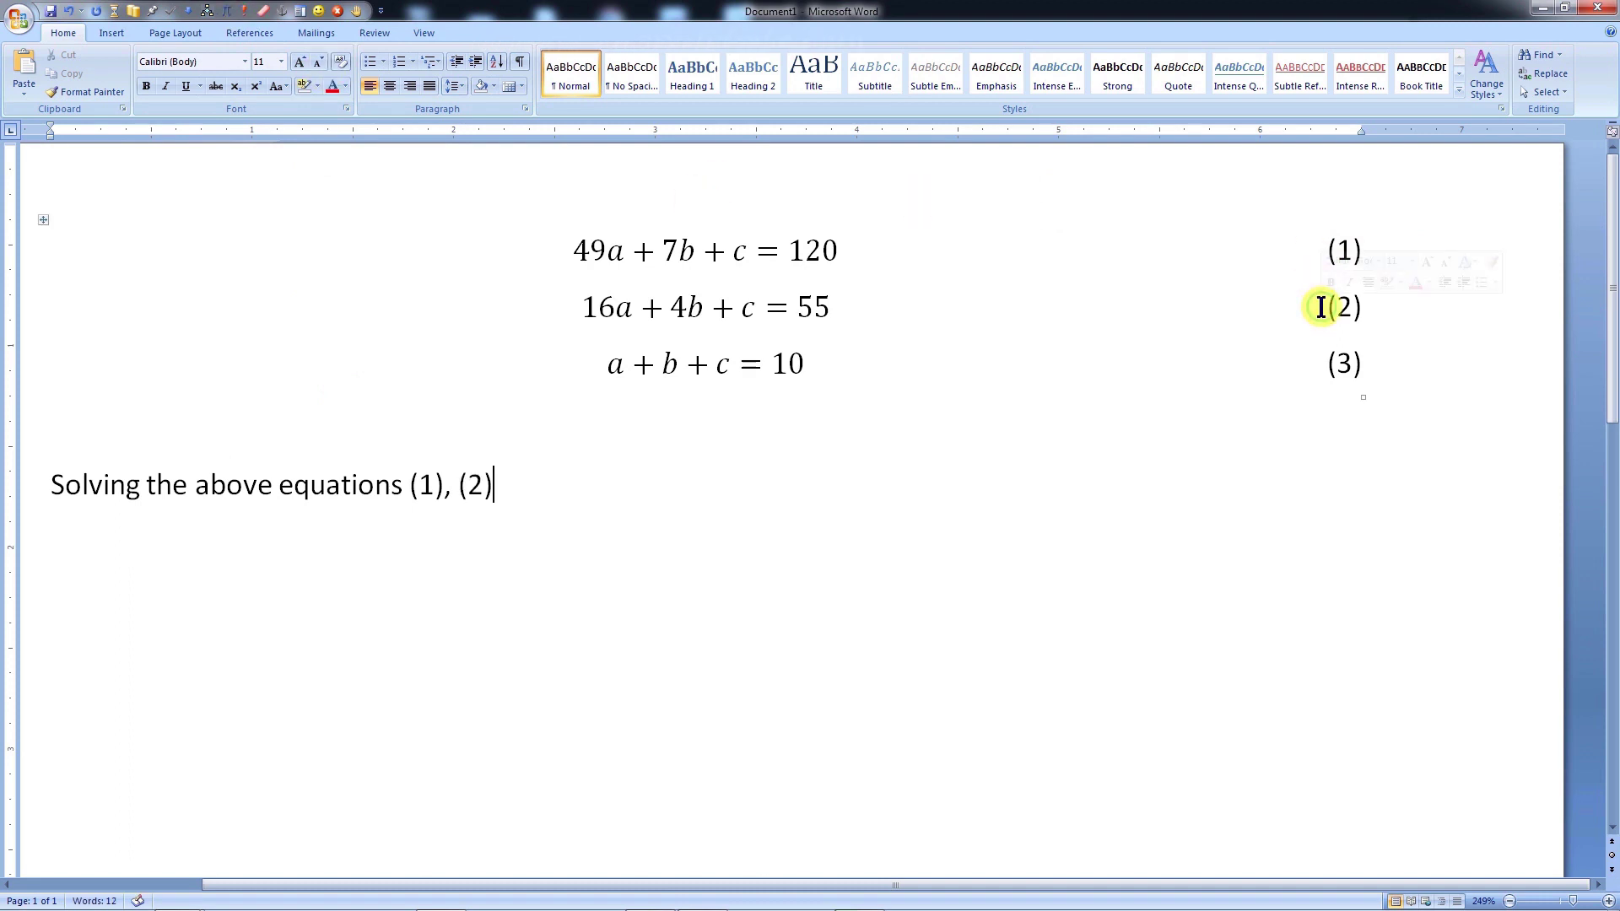
text(and)
double_click(1333, 359)
text(, we have)
key(Return)
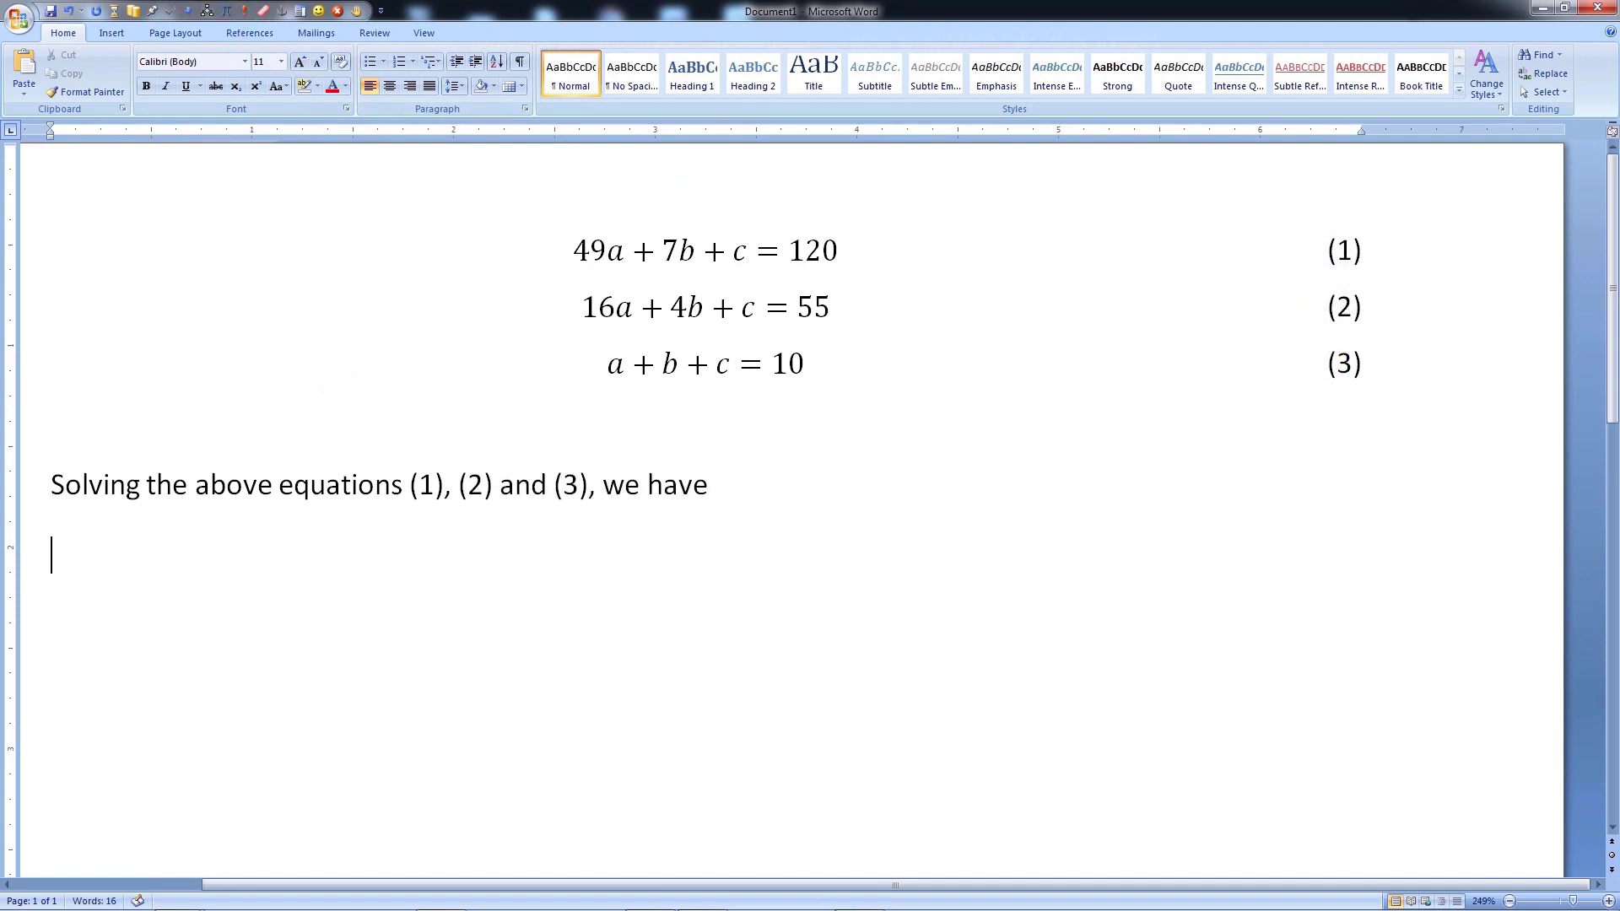
key(alt+equal)
text(a=1.1,b=9.4,c=0.5)
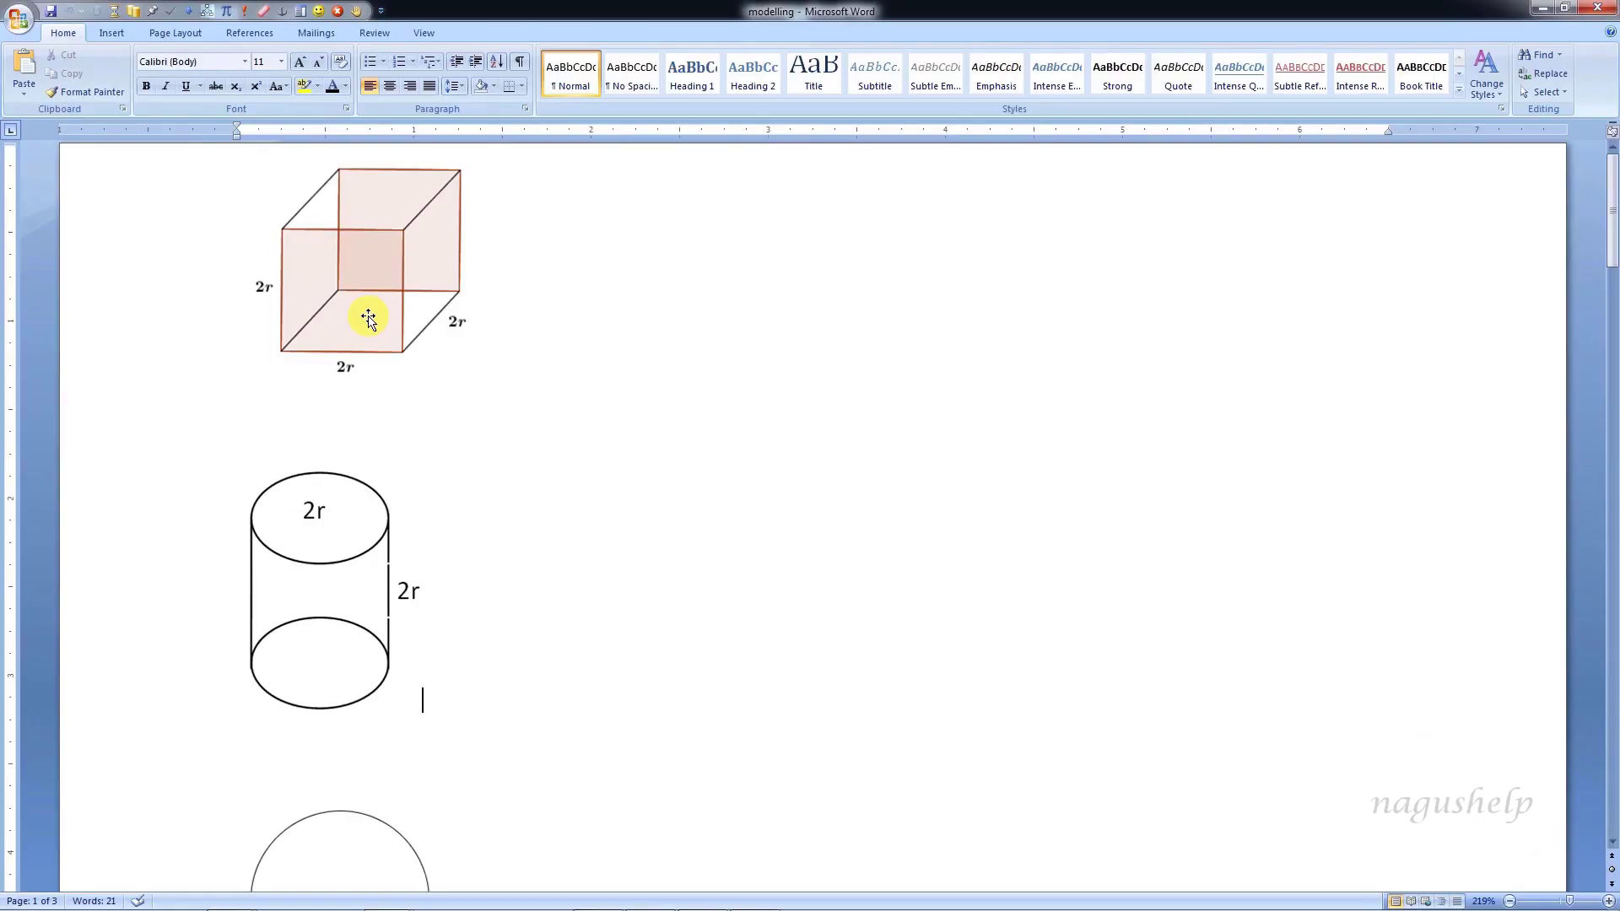
right_click(546, 325)
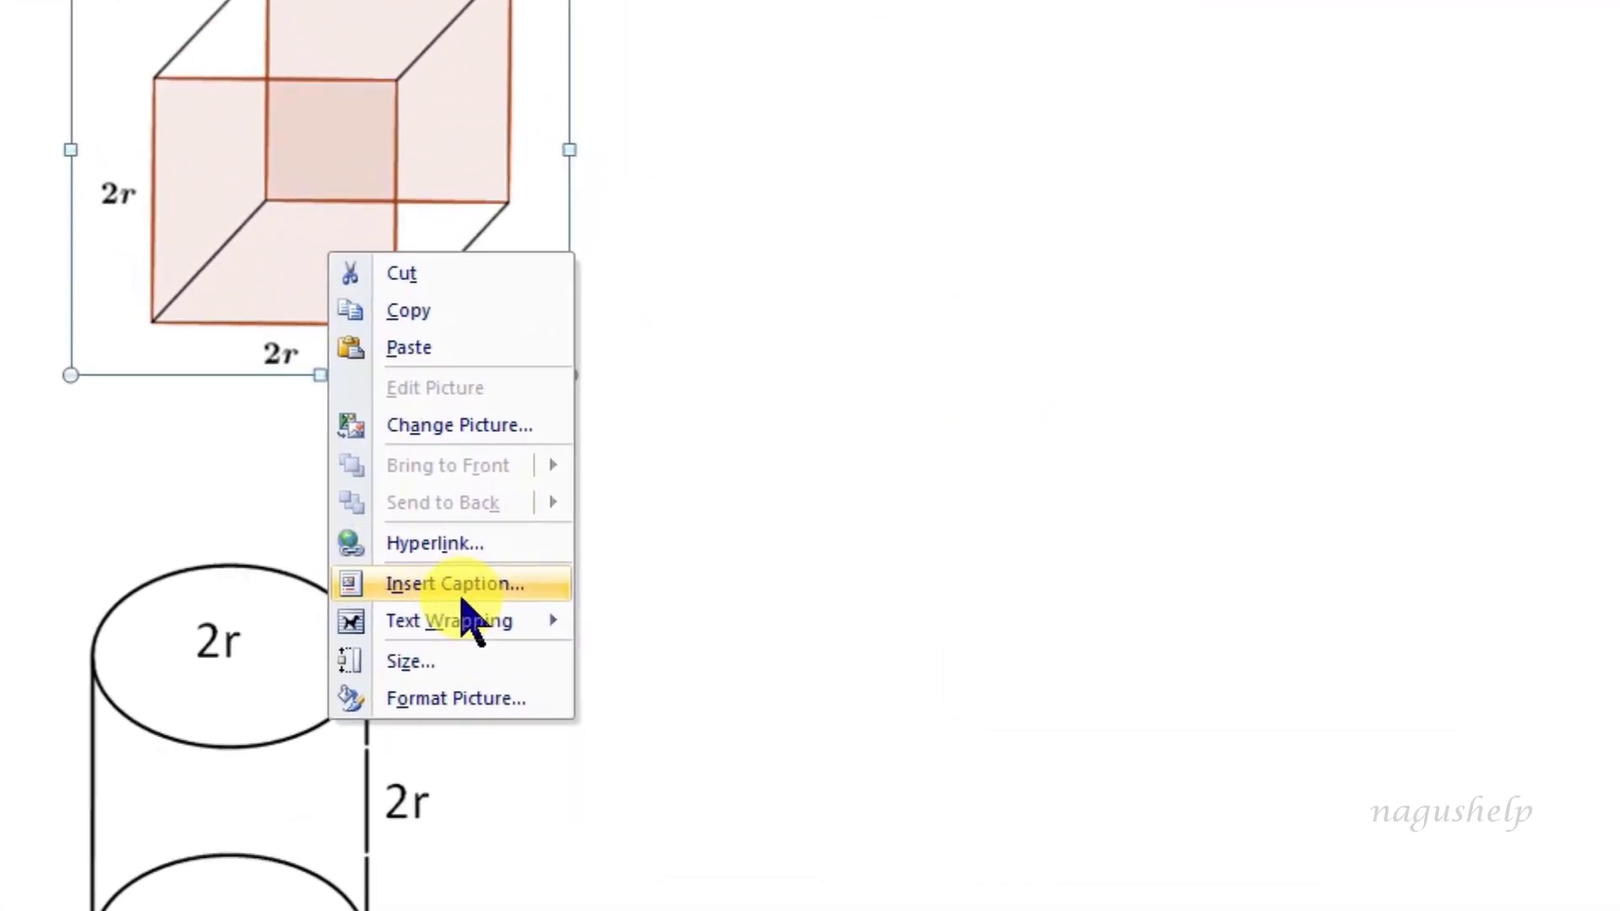
click(462, 601)
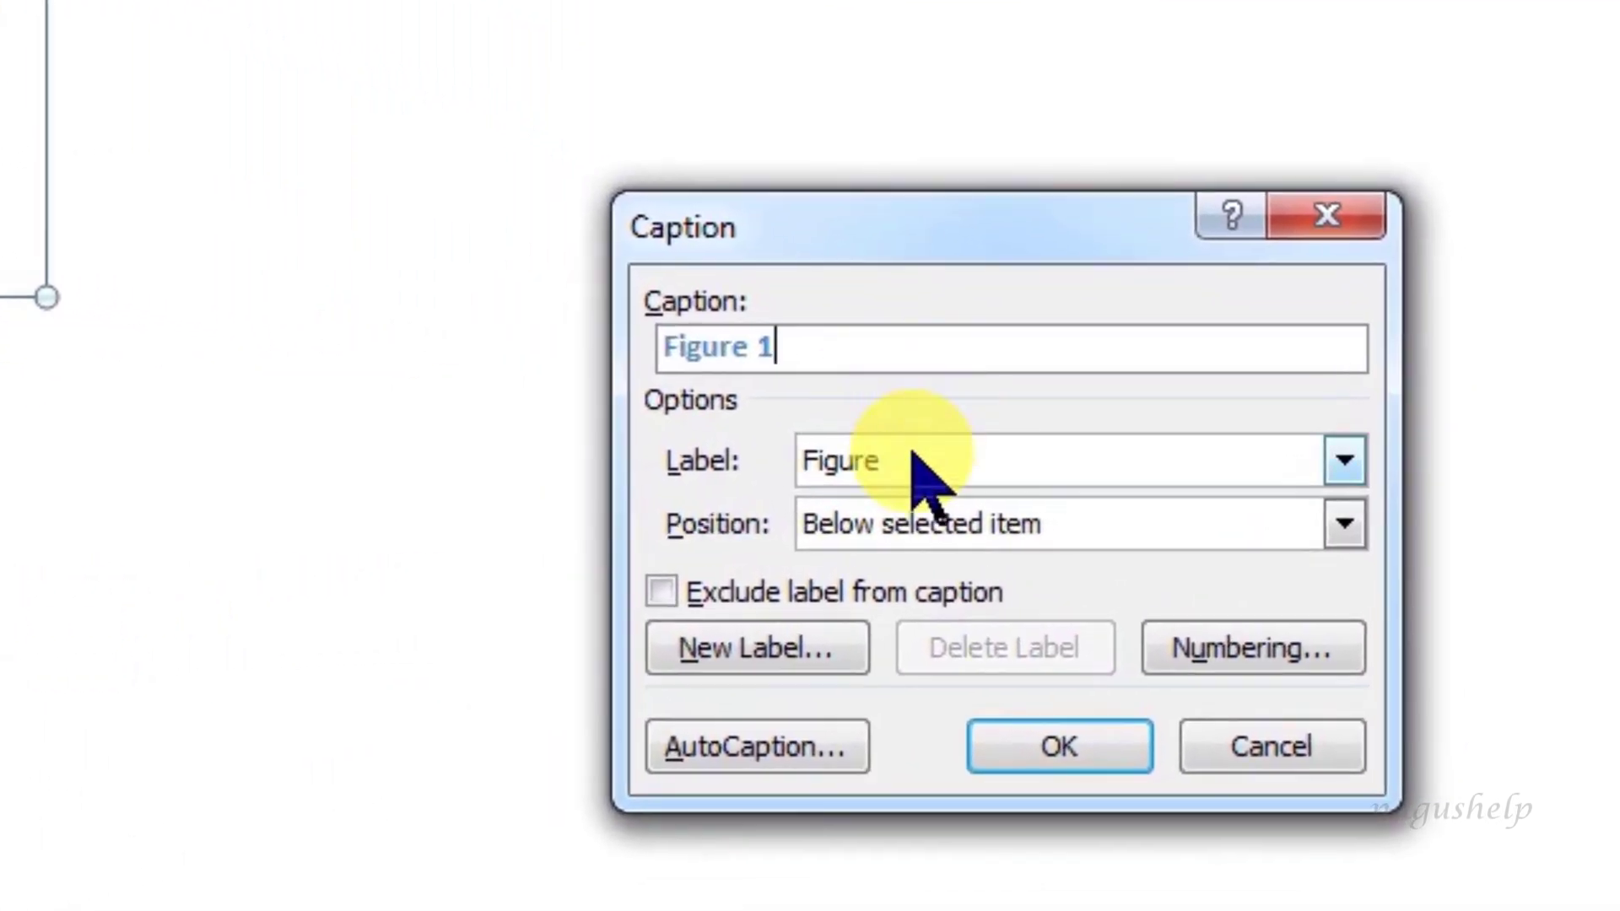
click(913, 459)
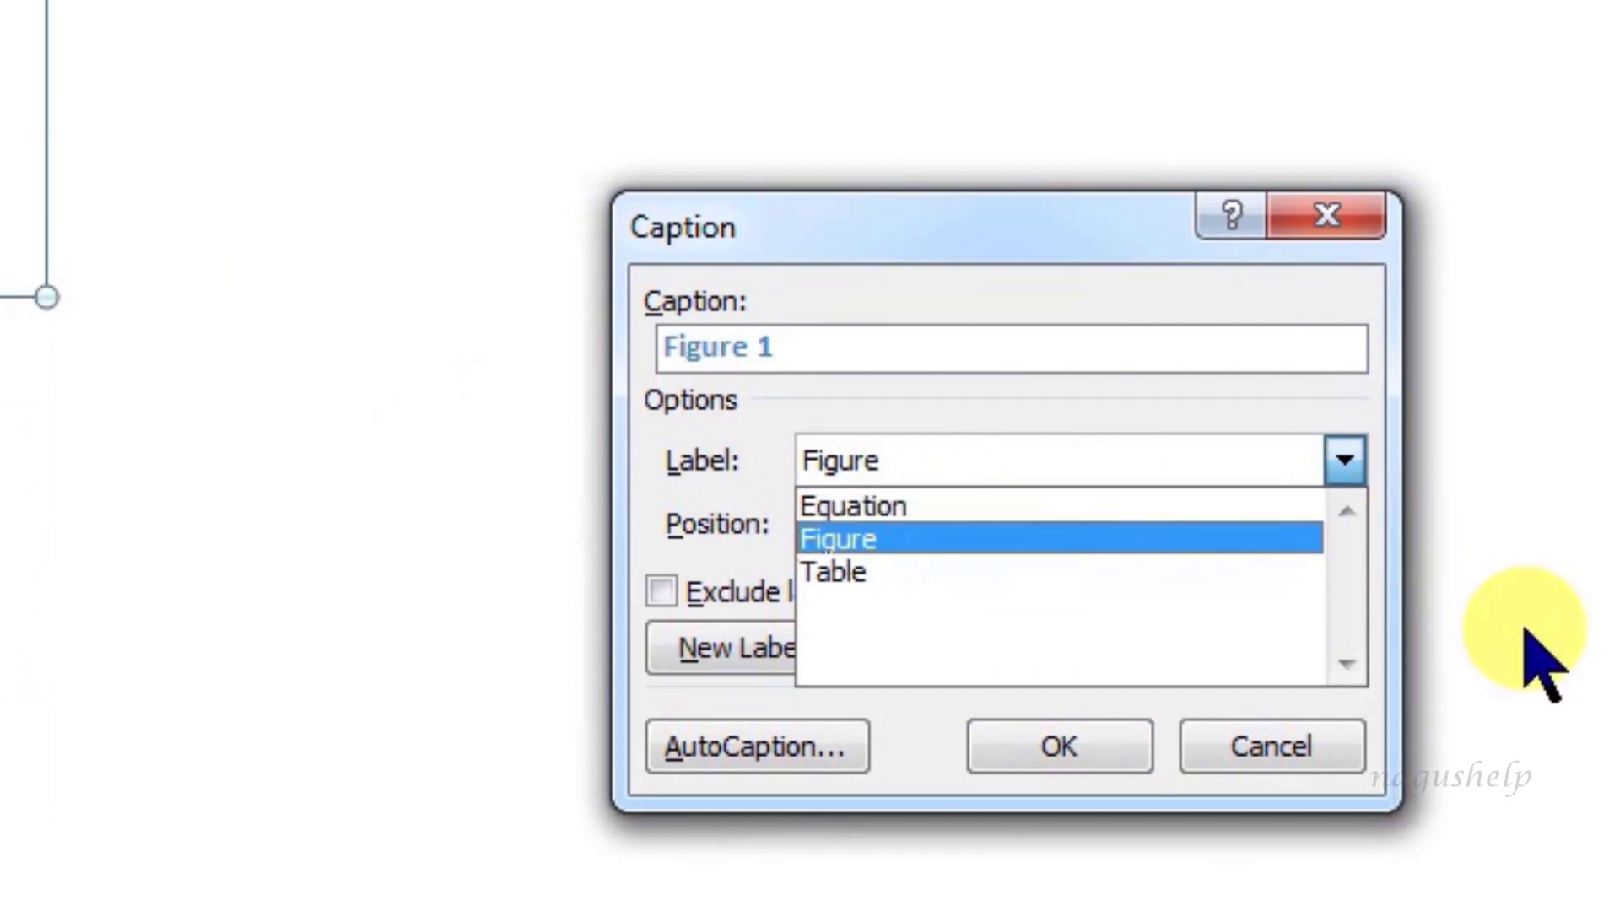
click(994, 543)
click(918, 527)
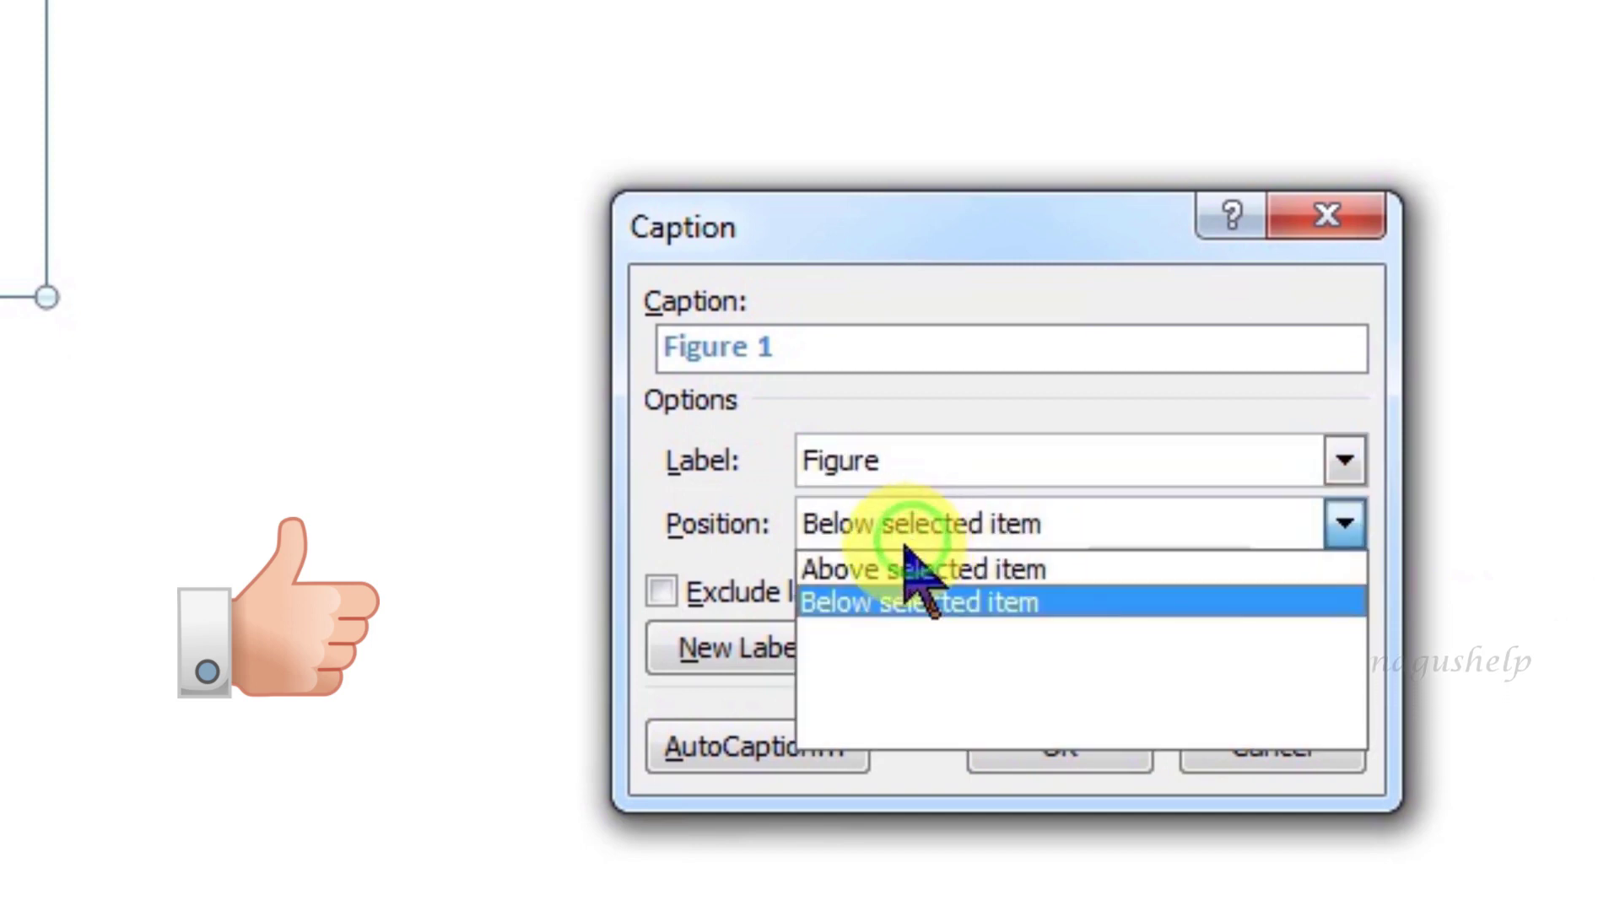
click(896, 567)
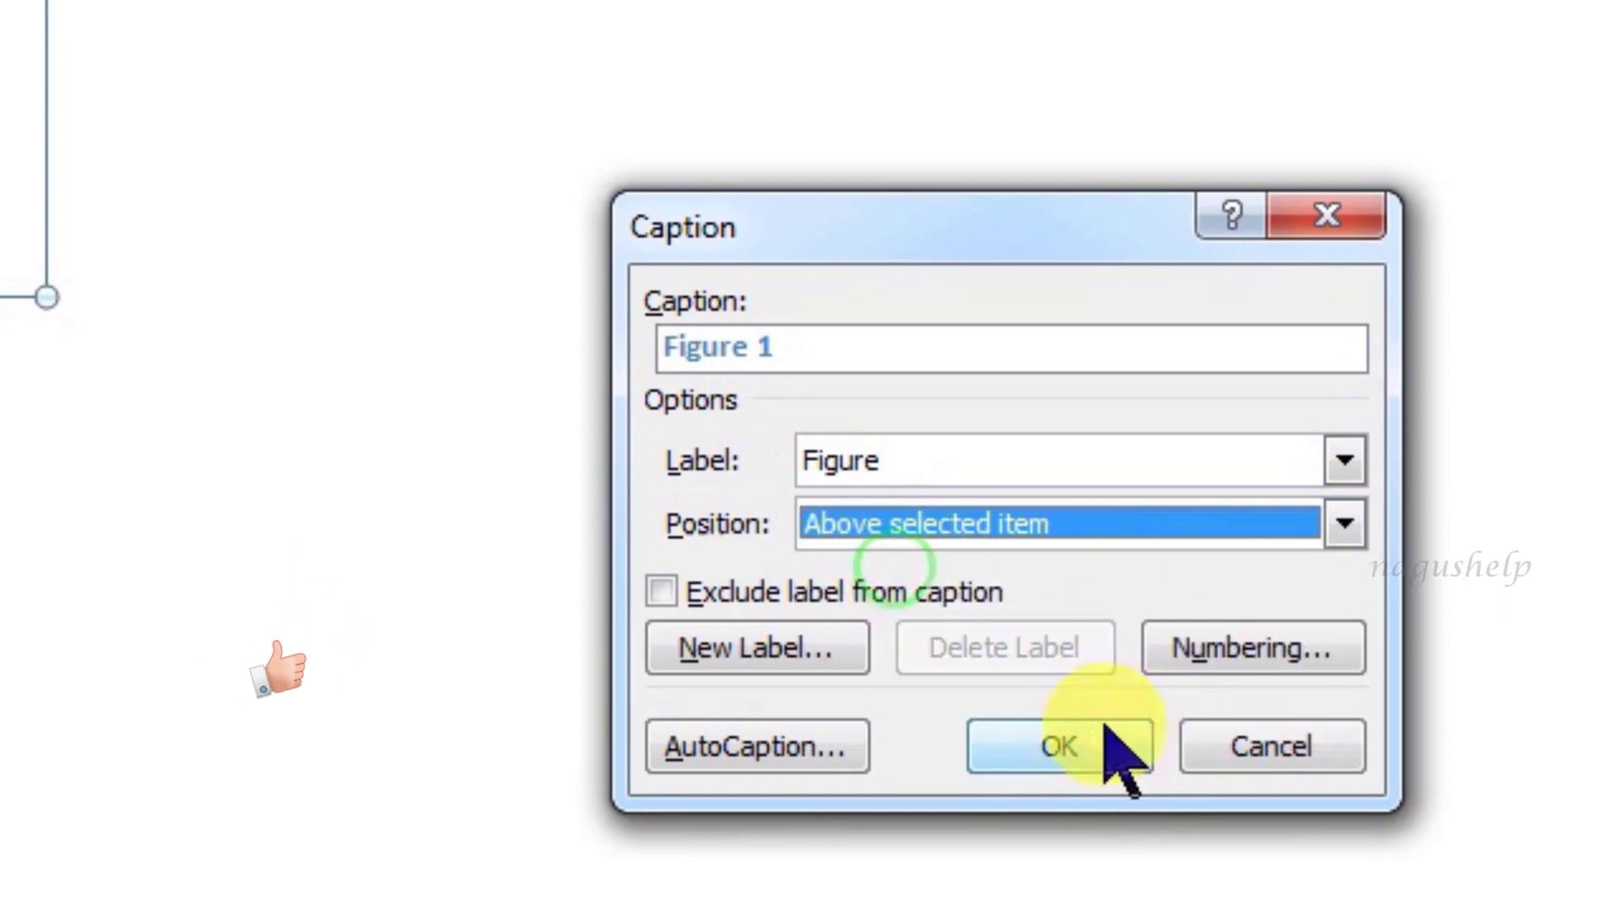
click(1105, 728)
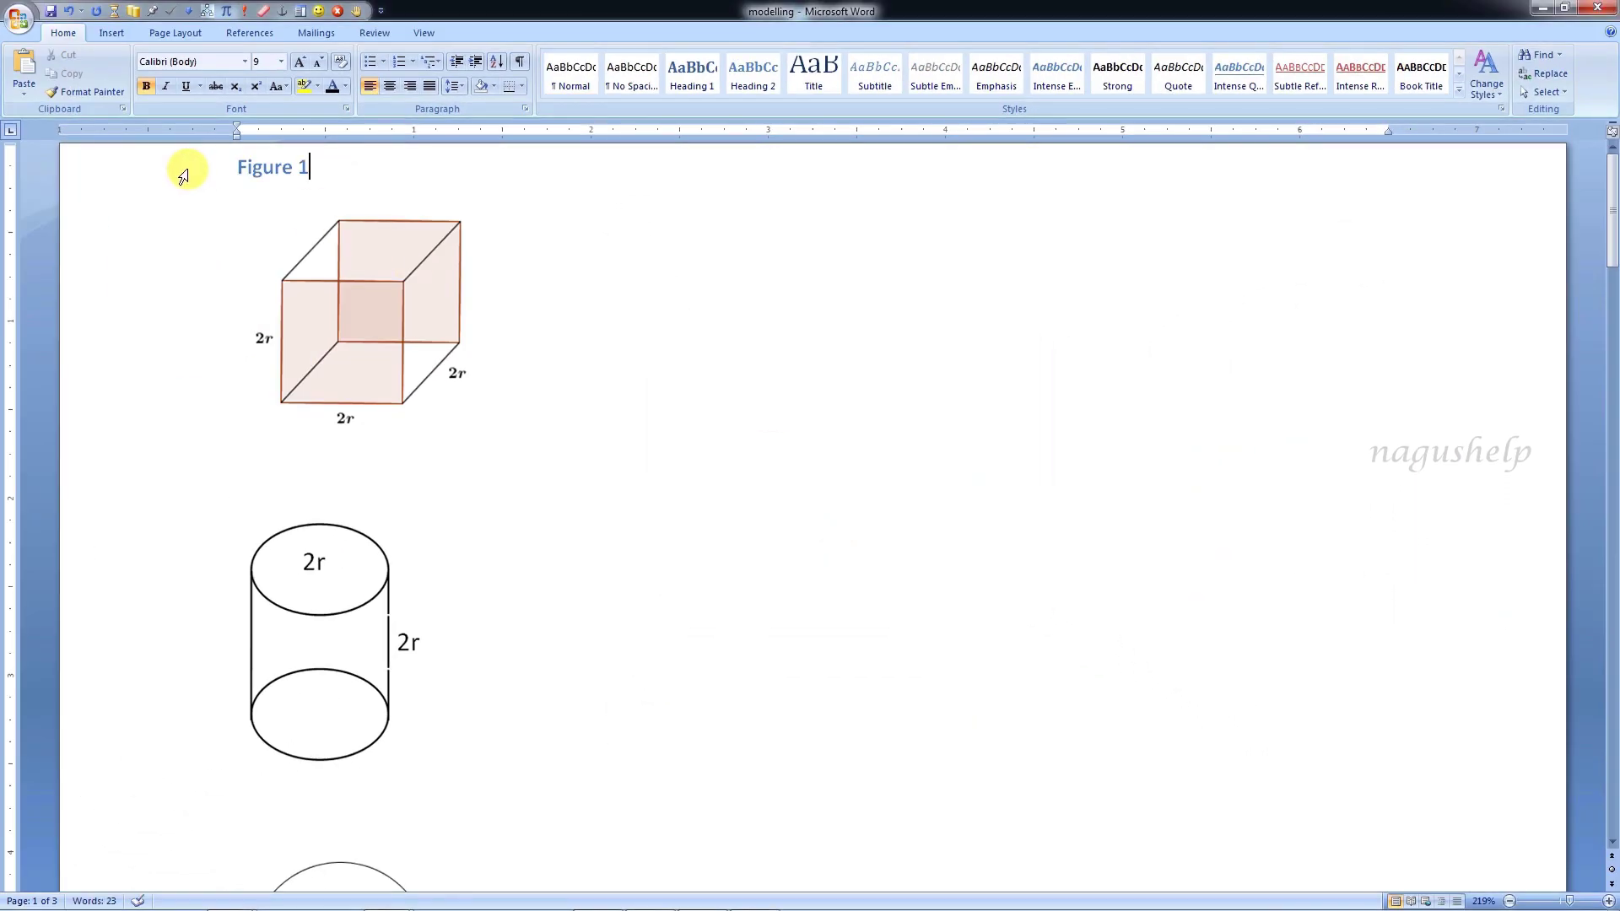
click(183, 174)
- Replace the cube's caption with 'Figure 1: Cubical building' positioned below the picture
key(Delete)
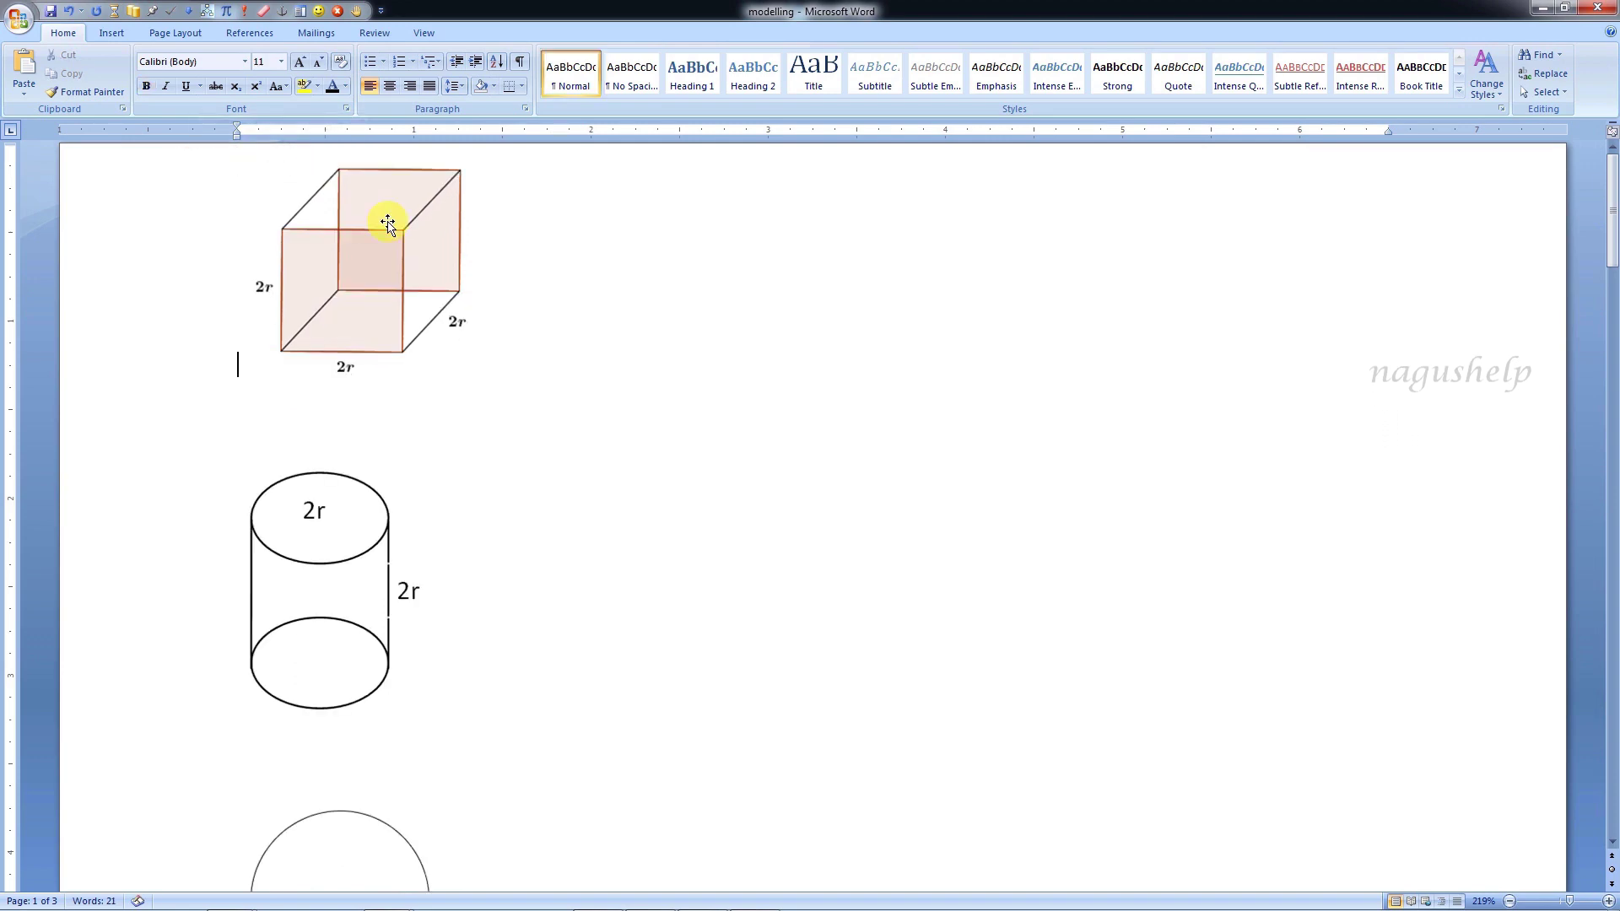
right_click(388, 232)
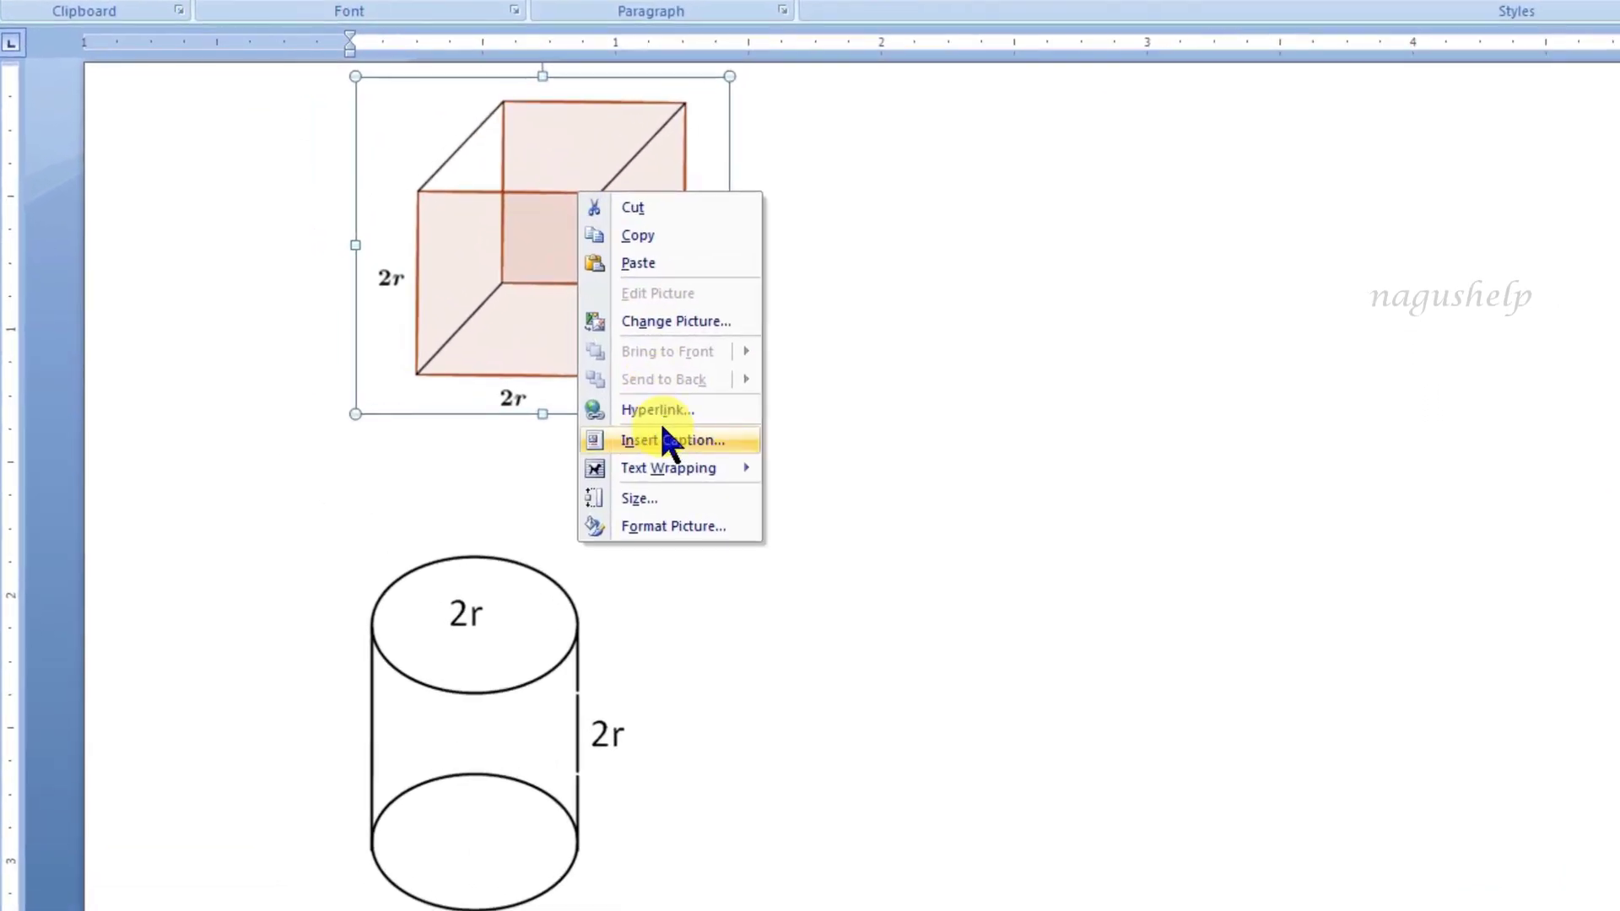
click(667, 440)
click(1146, 521)
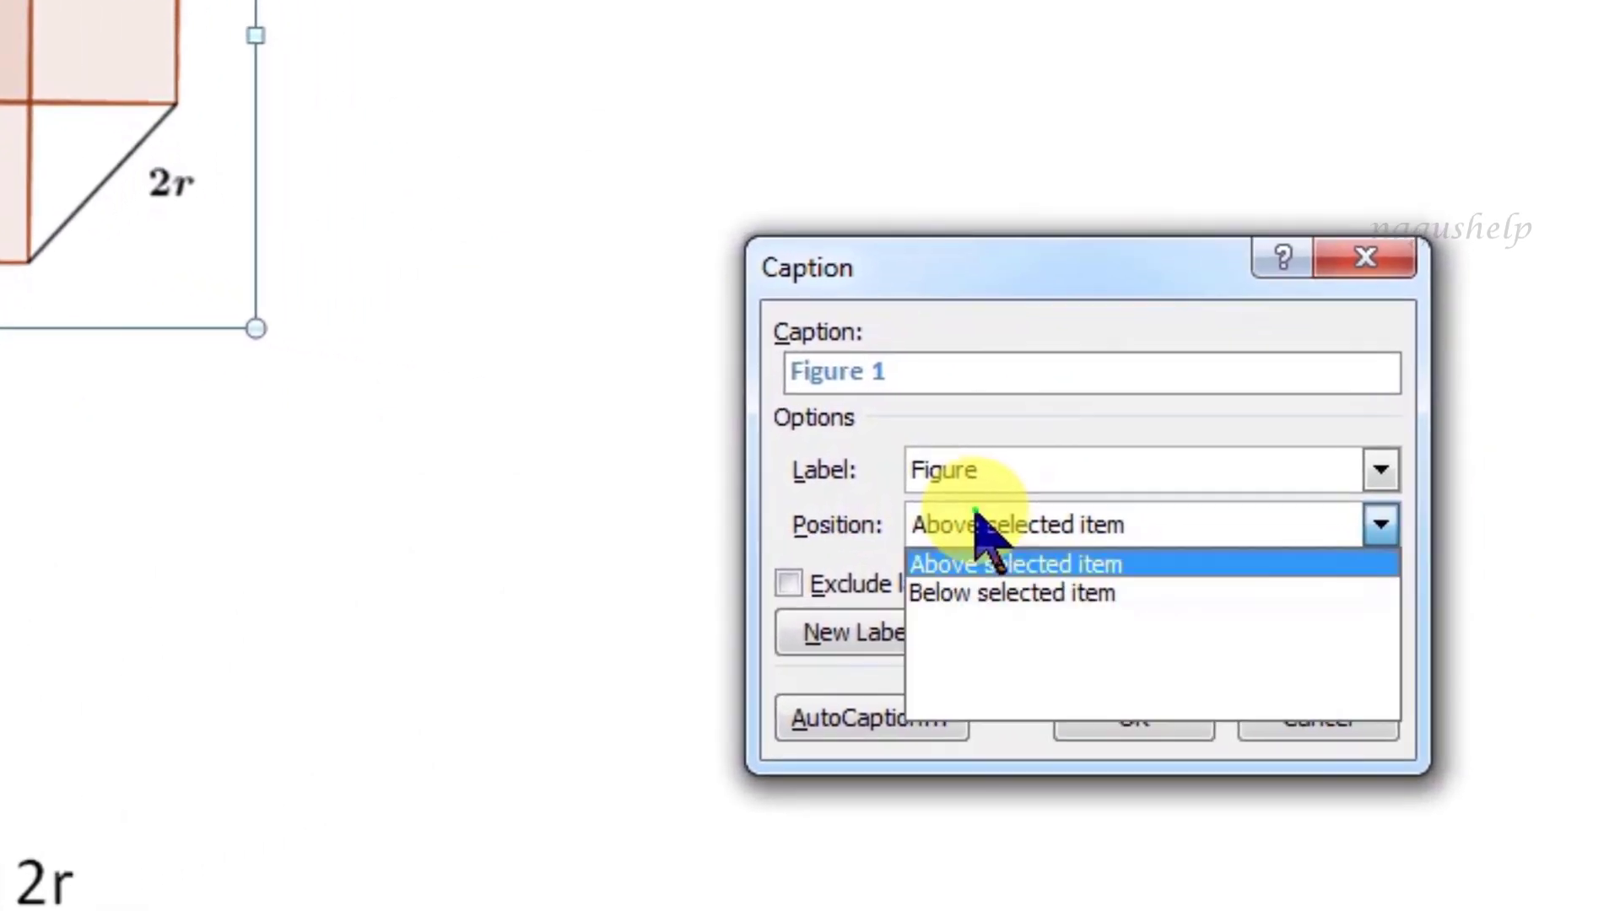
click(970, 593)
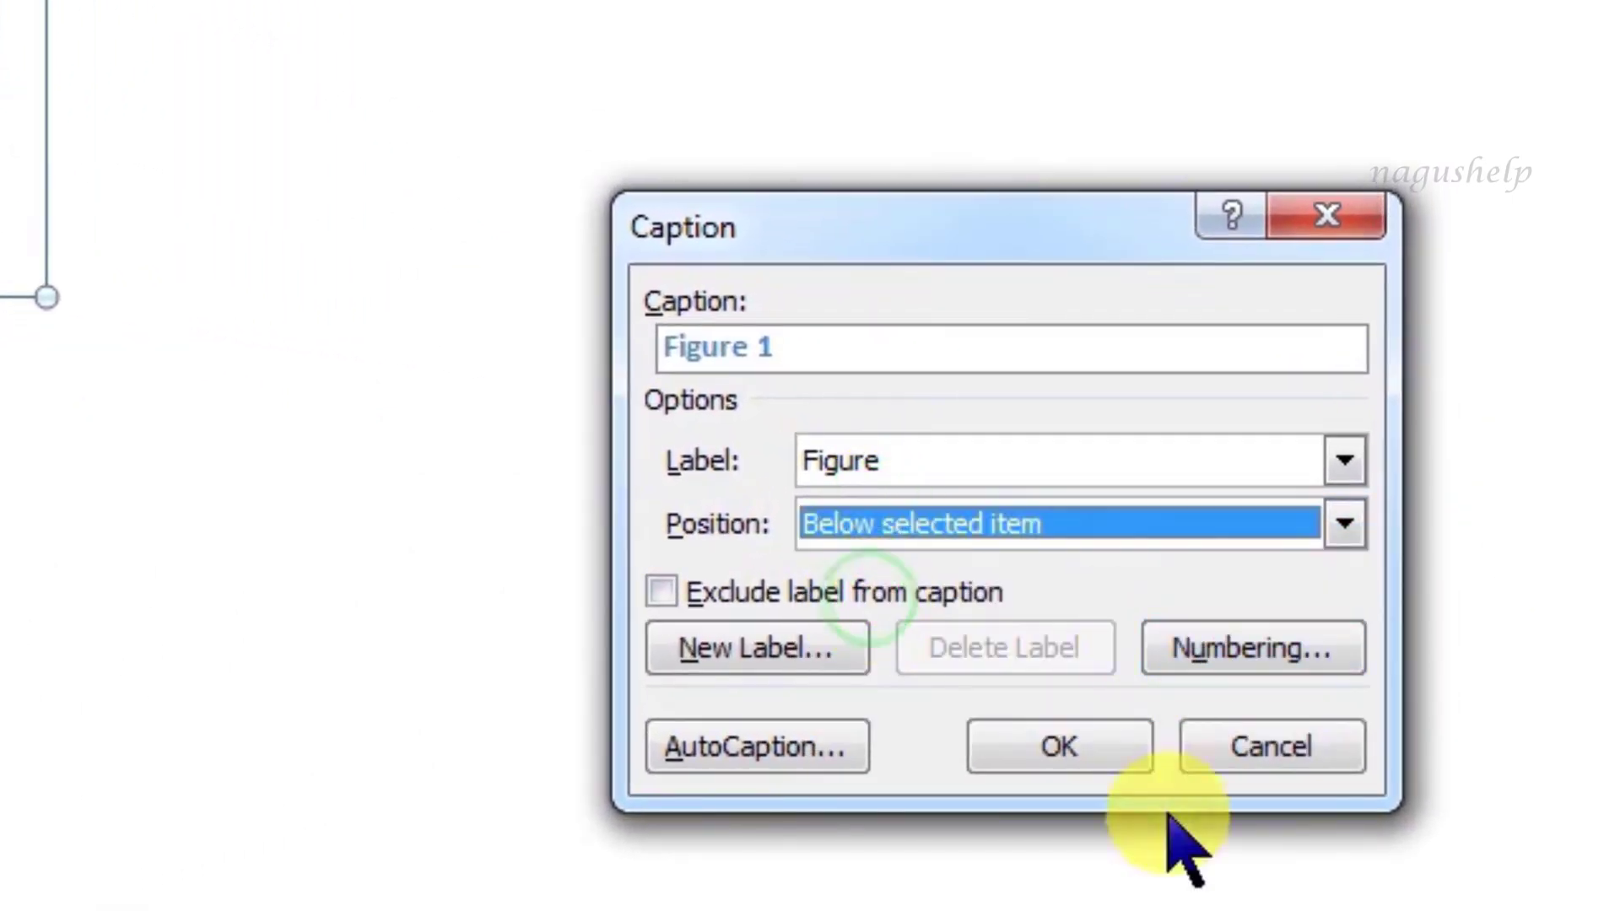
click(1080, 751)
text(: C)
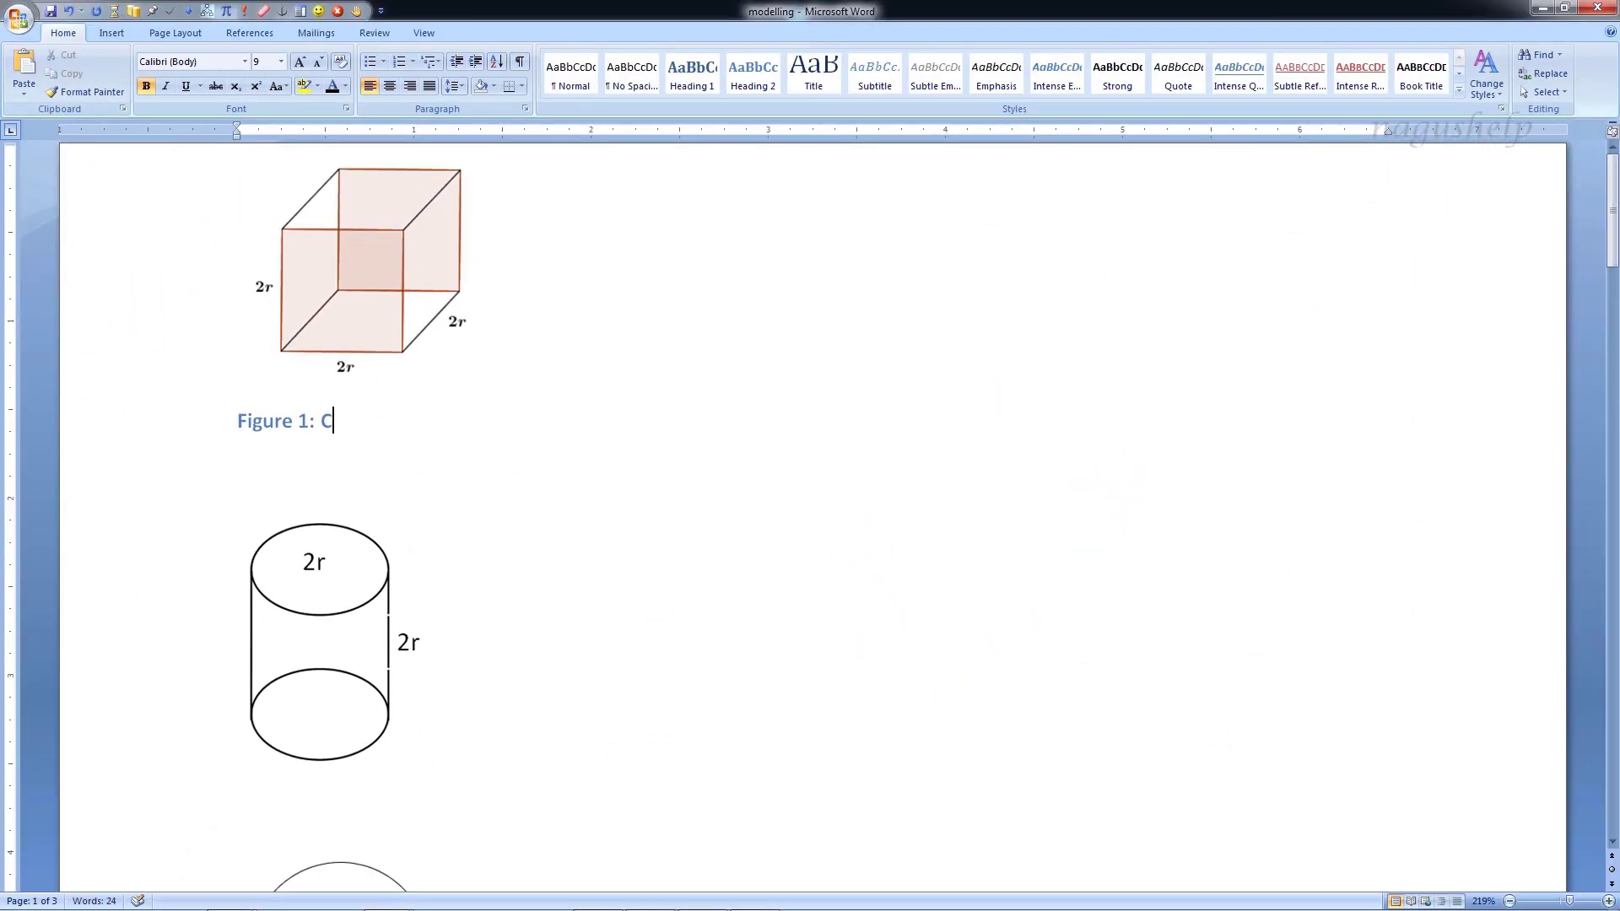
text(ubical building)
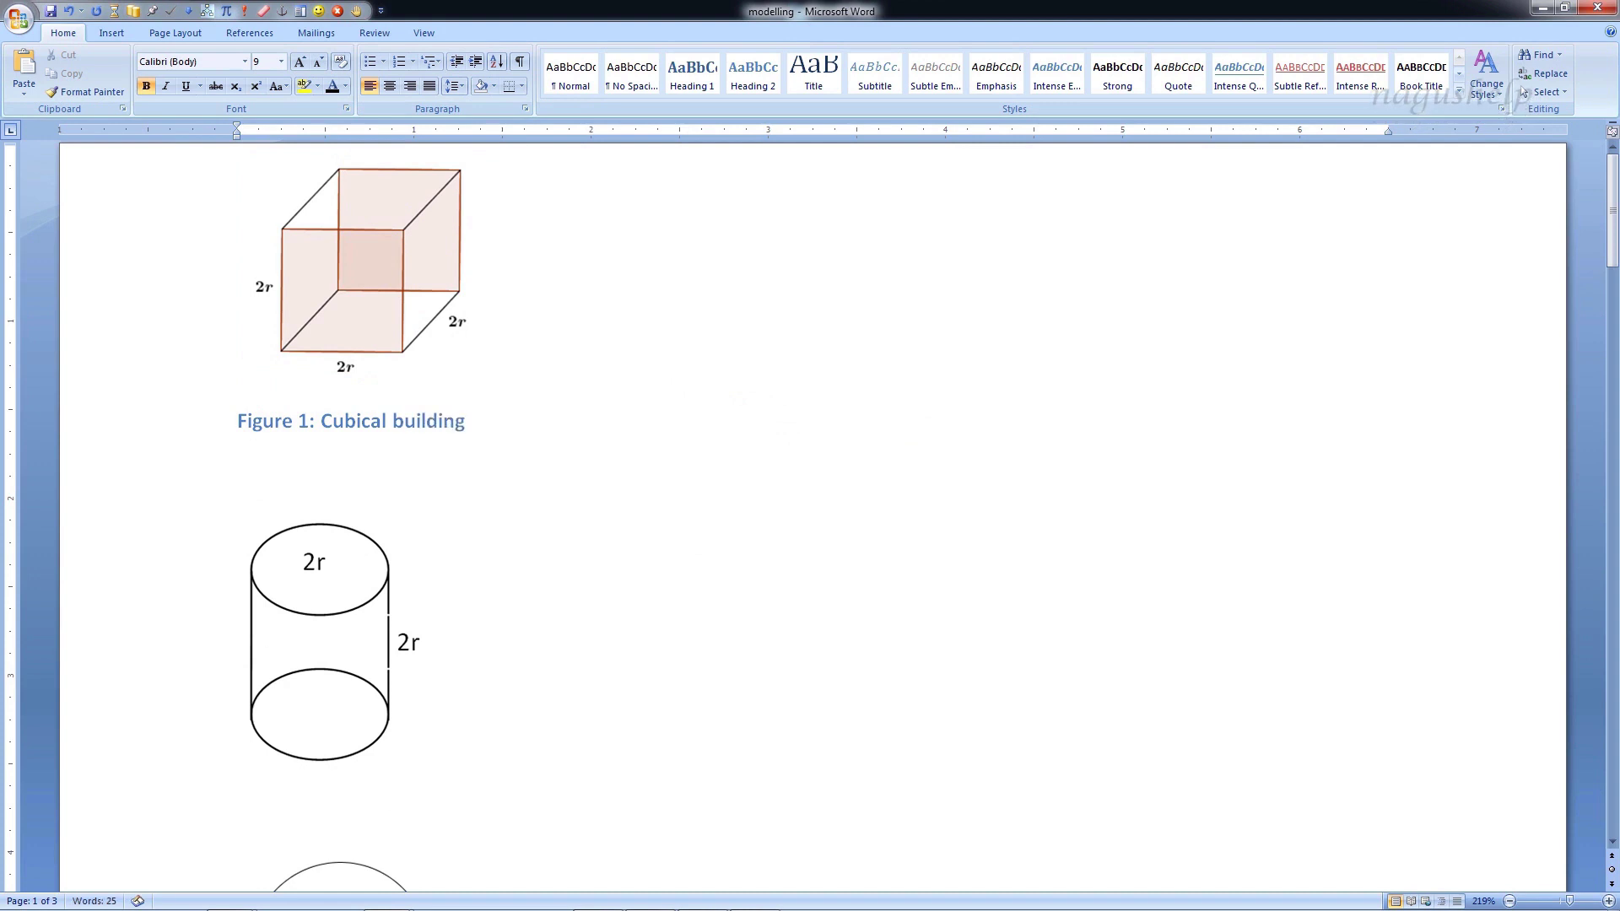
- Caption the cylinder picture 'Figure 2: Cylindrical building'
click(415, 604)
right_click(281, 612)
click(332, 777)
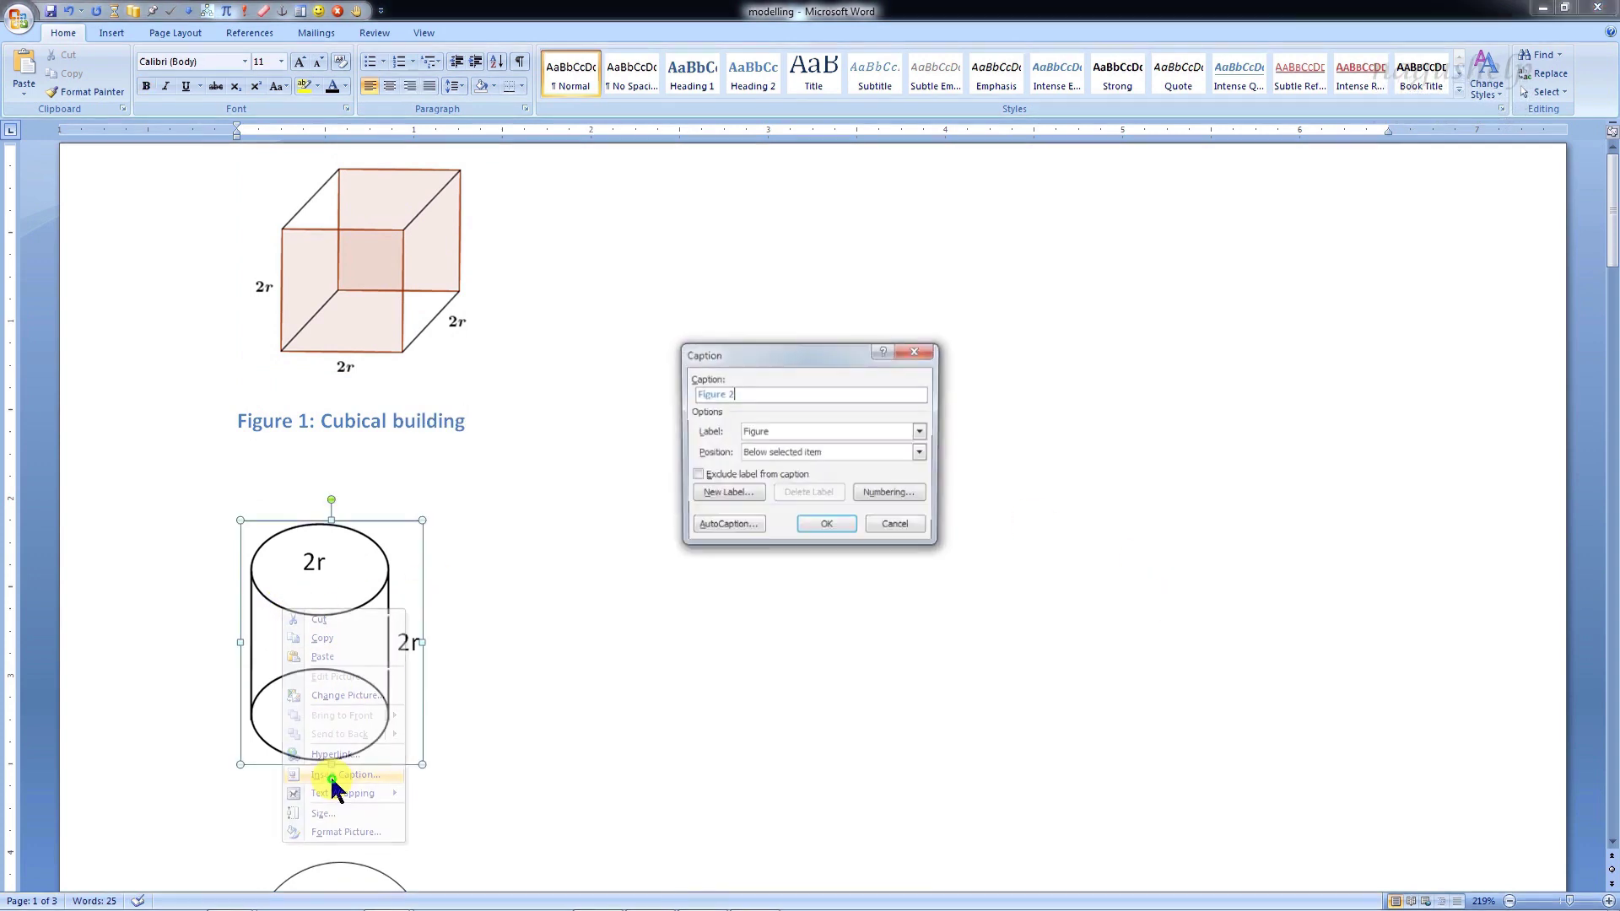
click(826, 524)
text(: Cylindrical building)
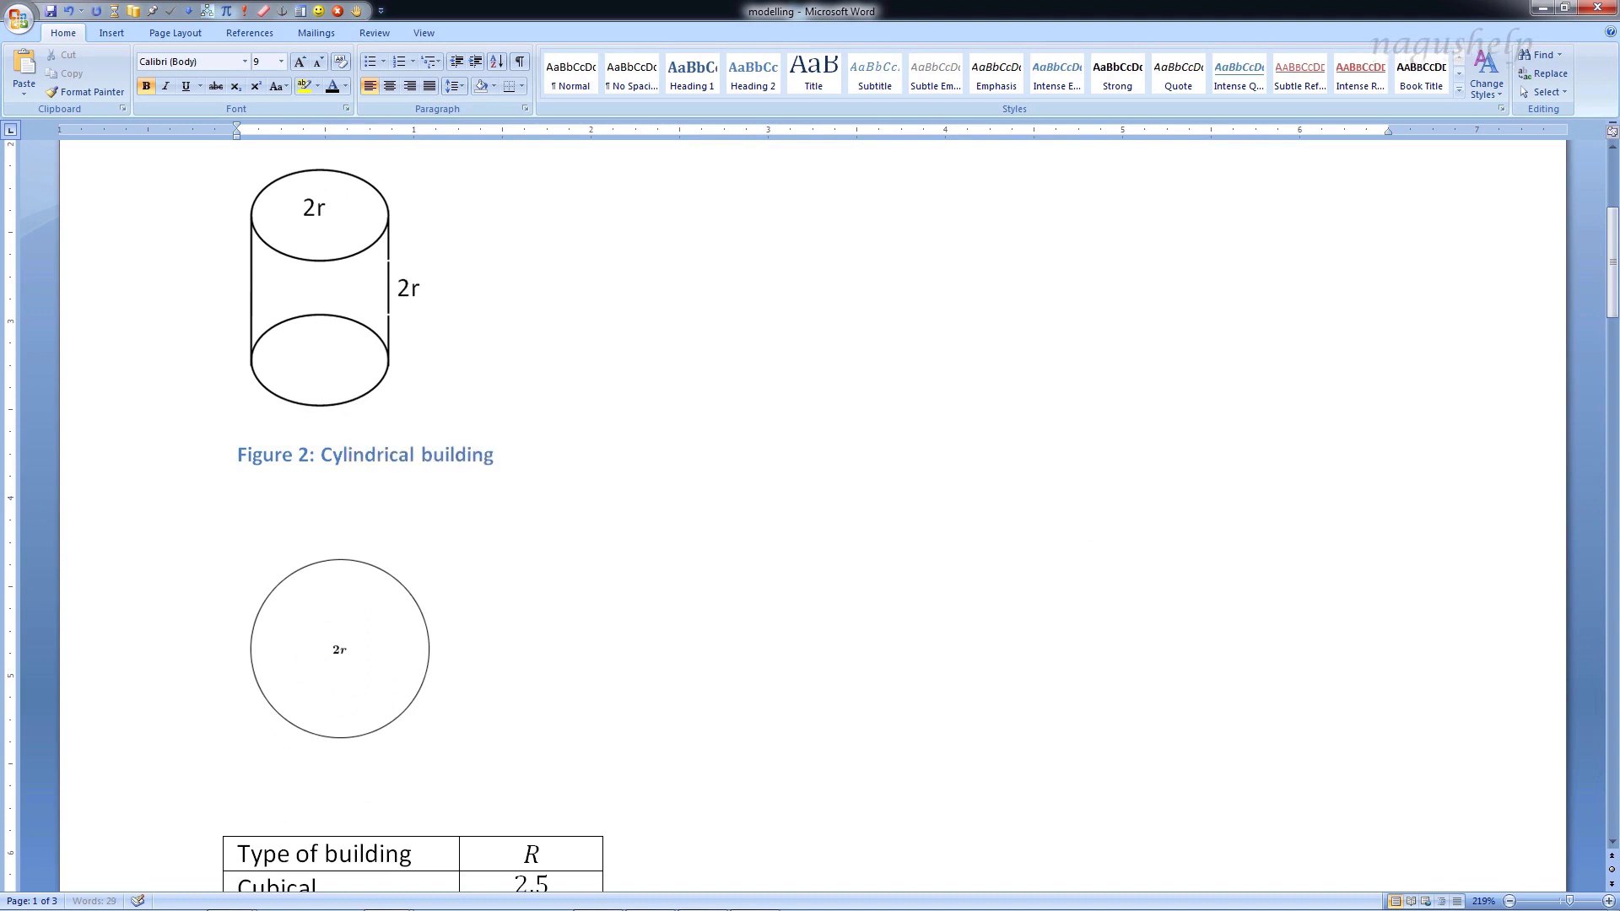
- Caption the circle picture 'Figure 3: Spherical building' and type 'Referring' on a new line
click(300, 643)
right_click(433, 680)
click(480, 622)
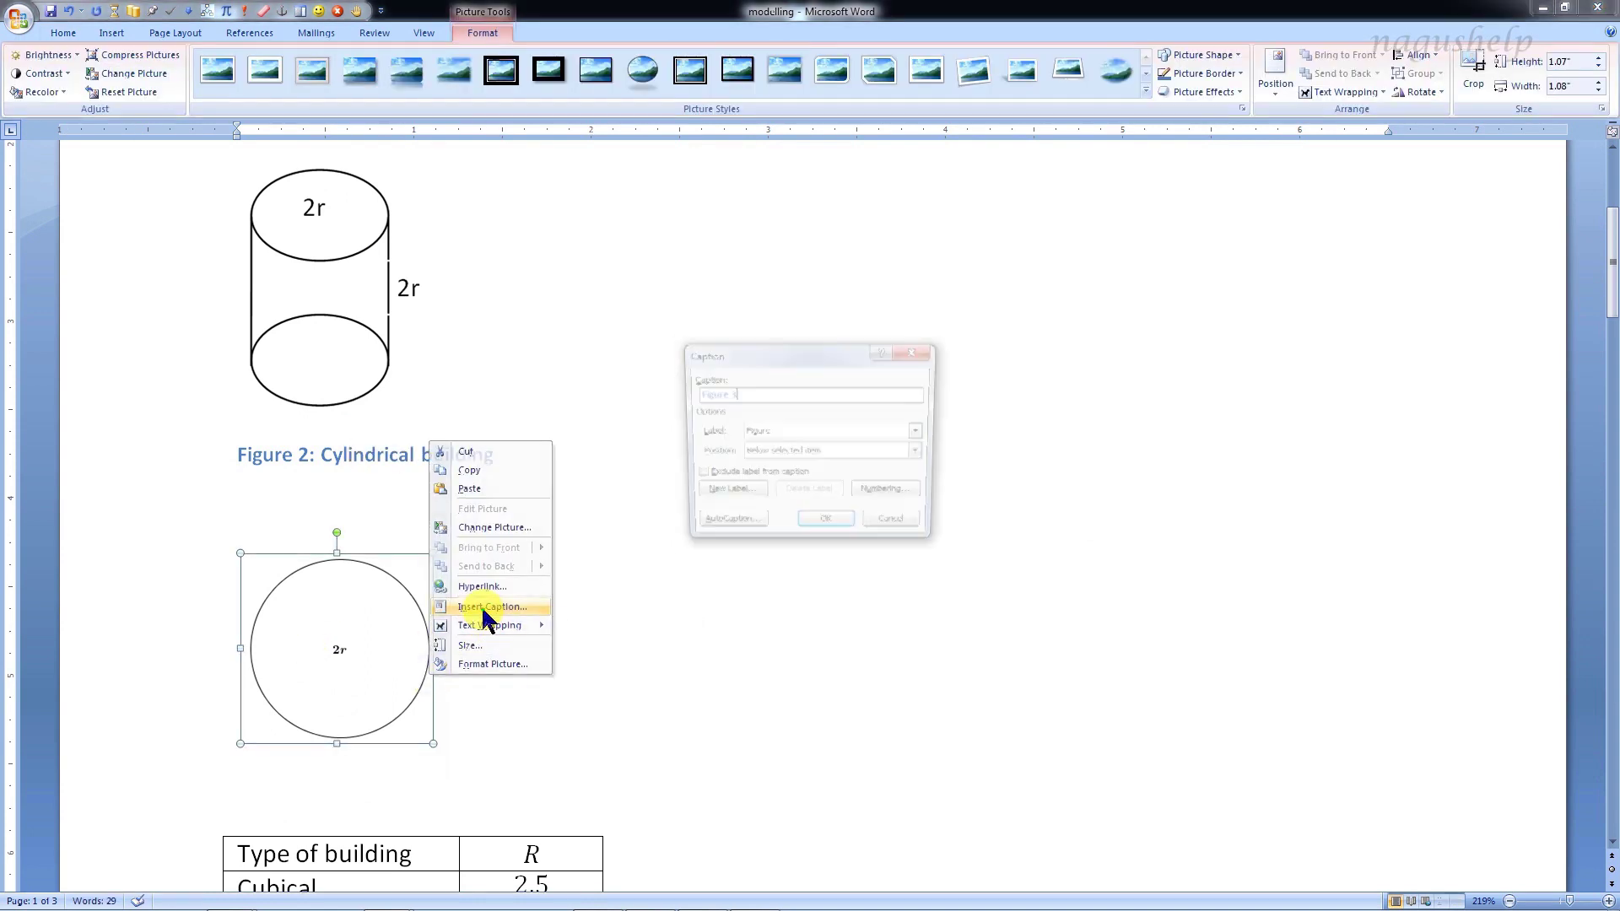
click(826, 528)
text(: Spherical building)
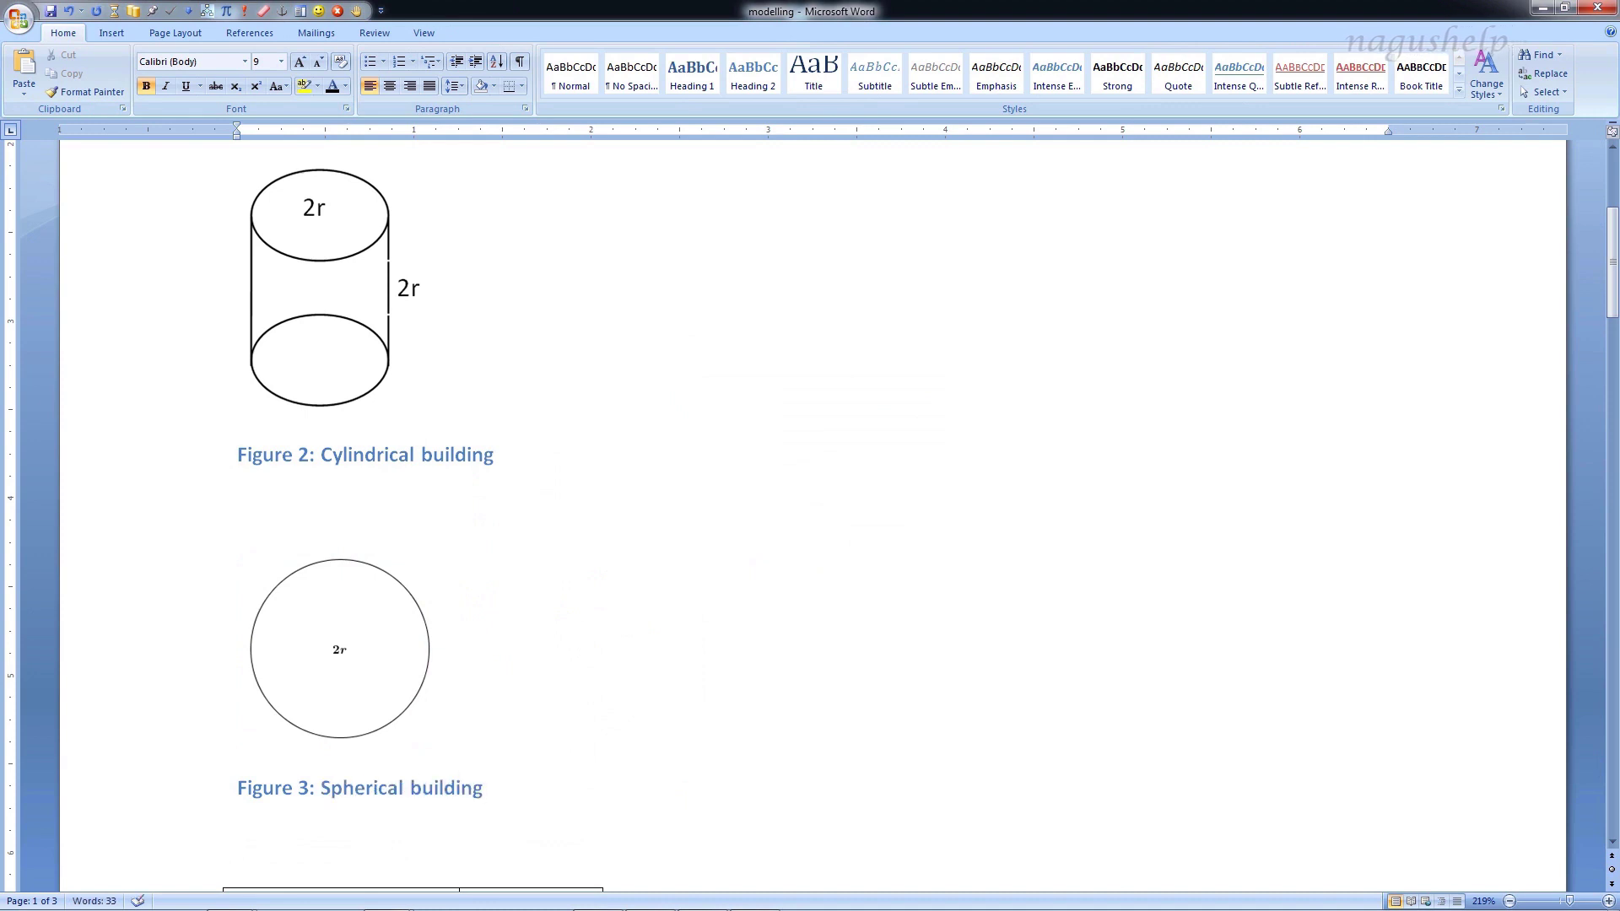
key(Return)
key(Return)
text(Referring)
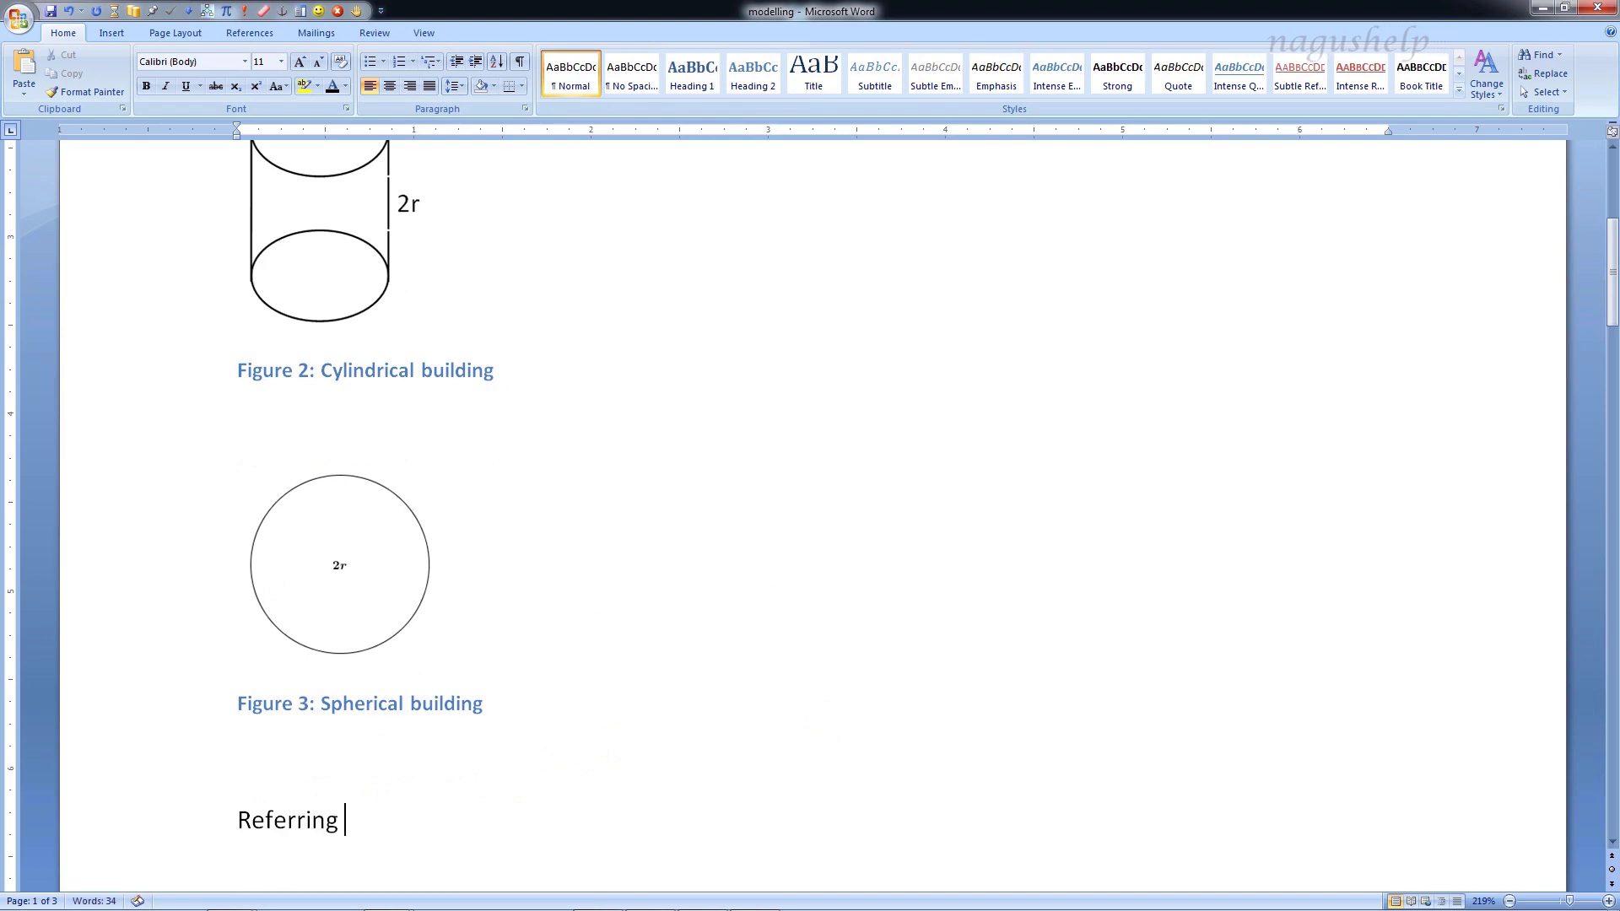
- Insert a Figure cross-reference showing the entire caption 'Figure 2: Cylindrical building' after 'Referring'
click(271, 37)
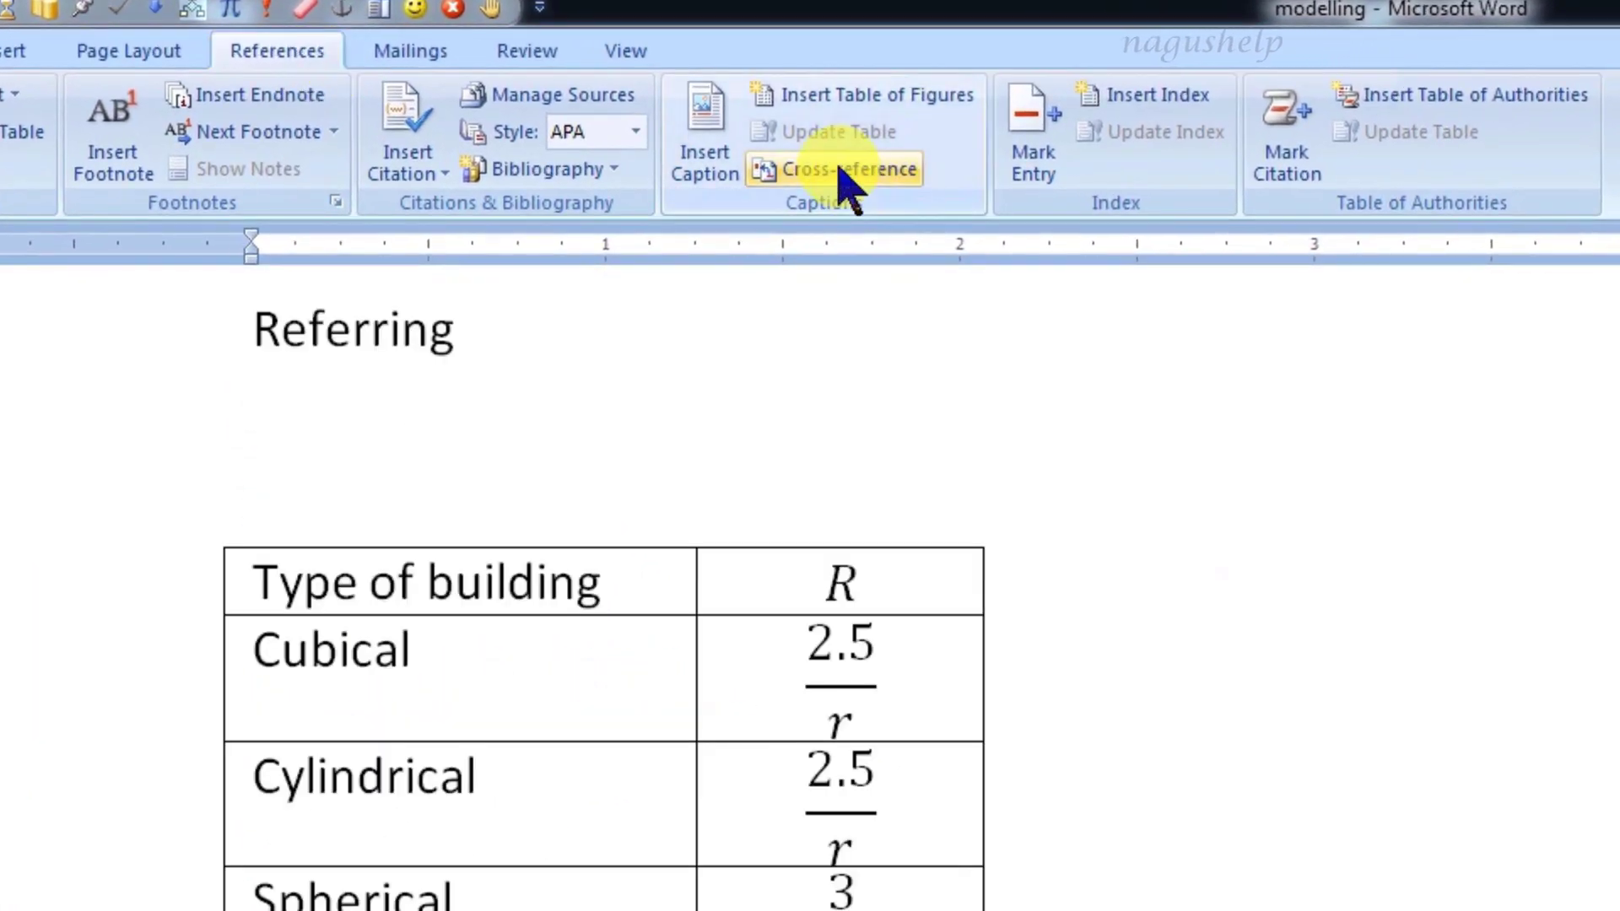
click(844, 173)
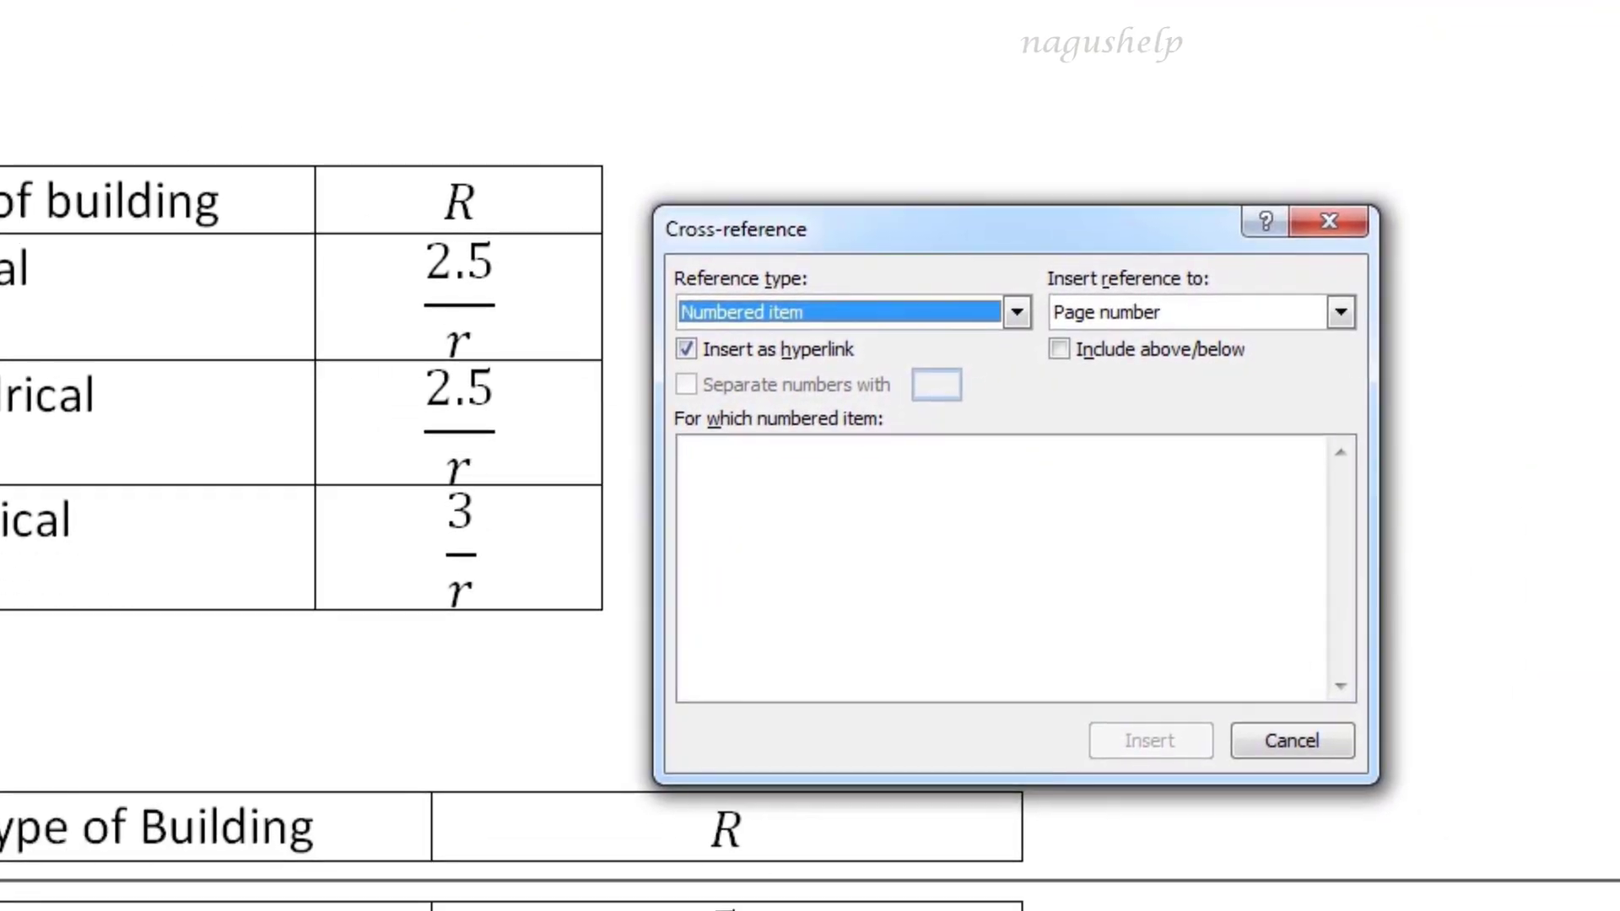
click(962, 314)
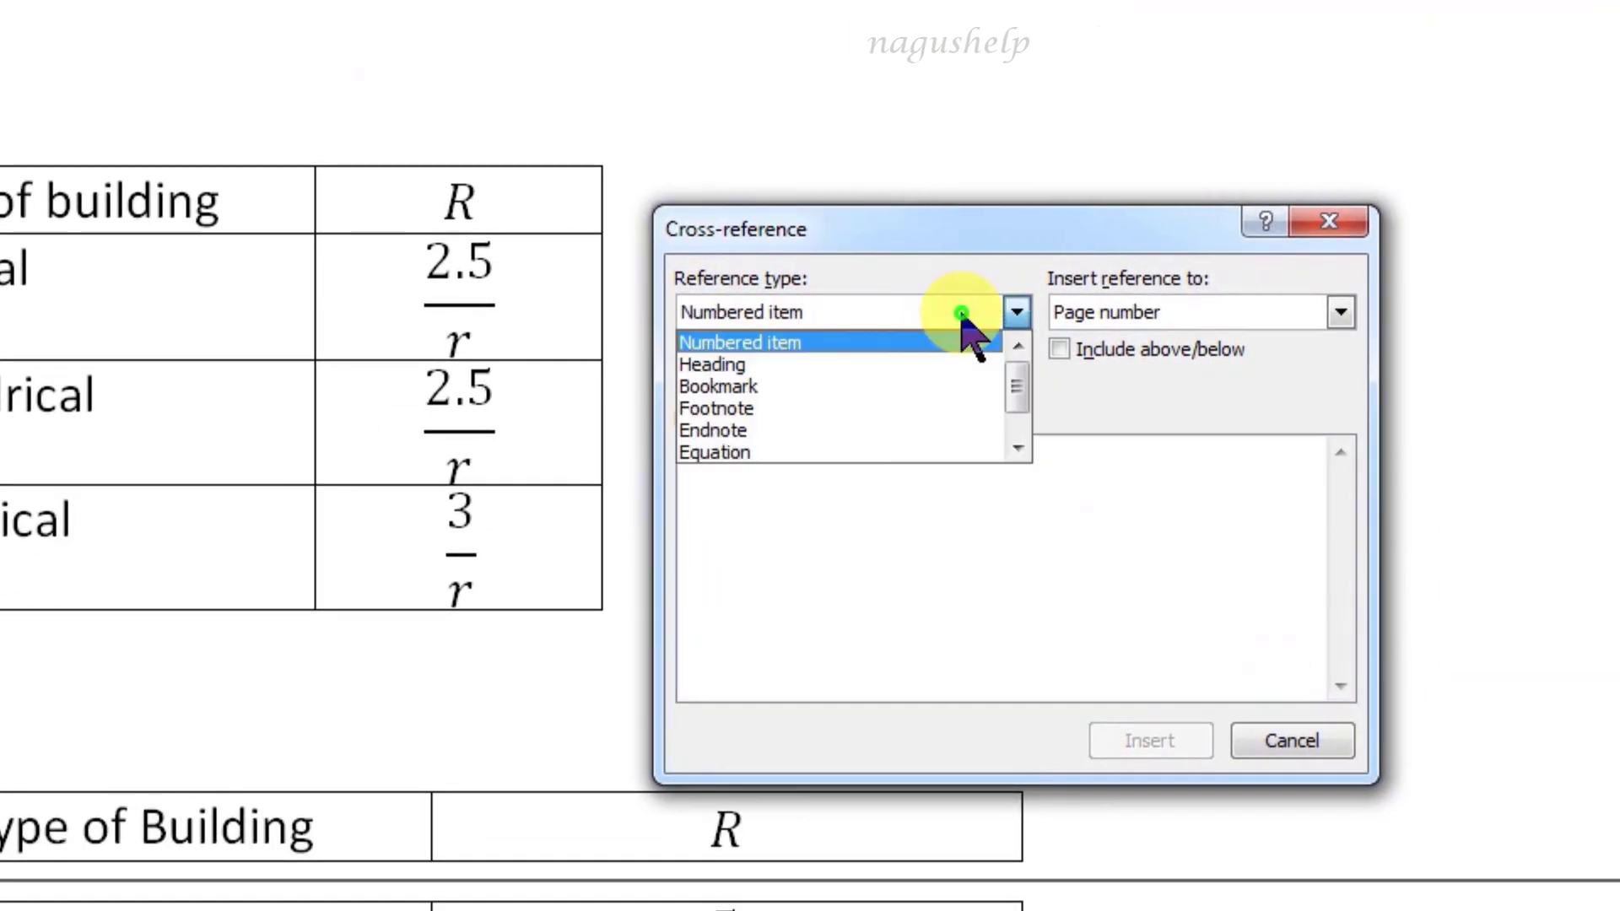
click(1017, 453)
click(1017, 453)
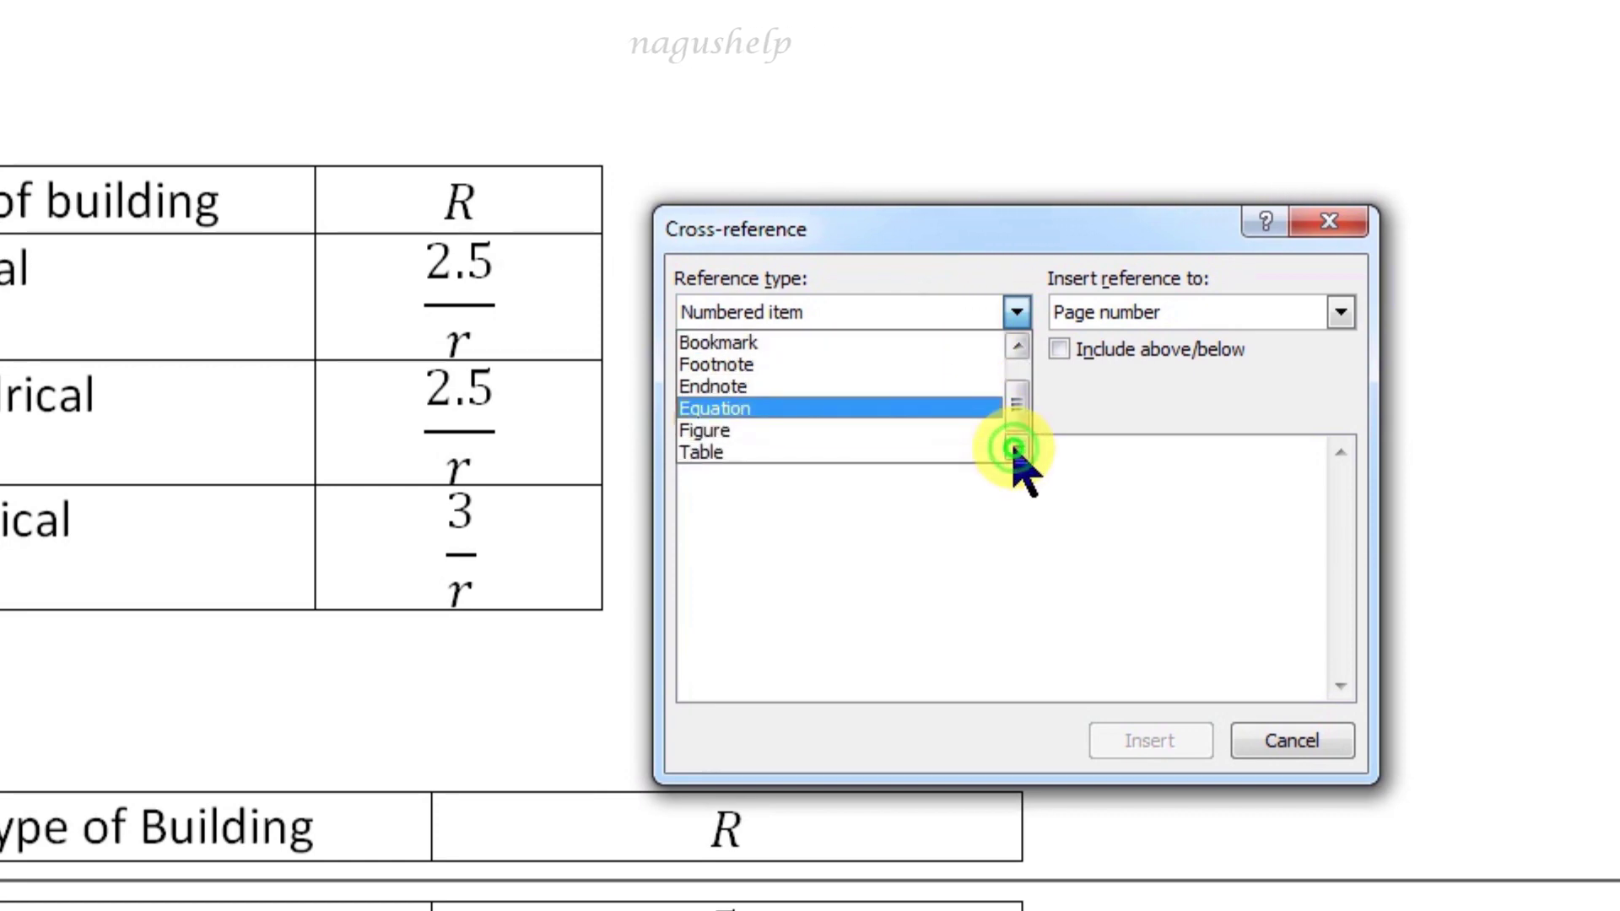
click(869, 430)
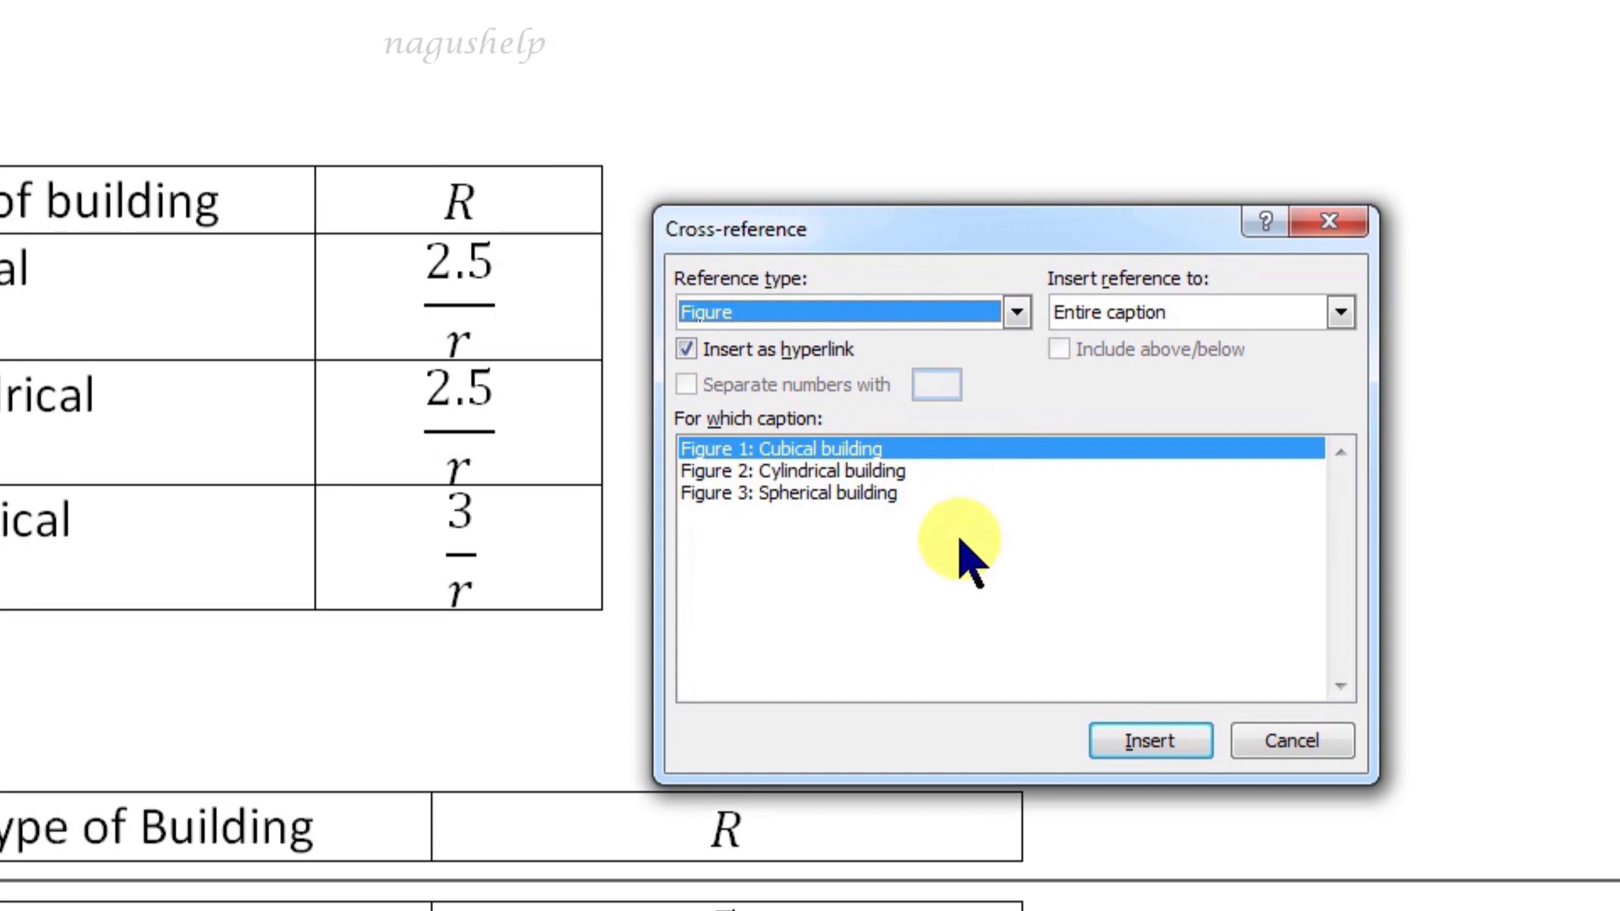
click(834, 473)
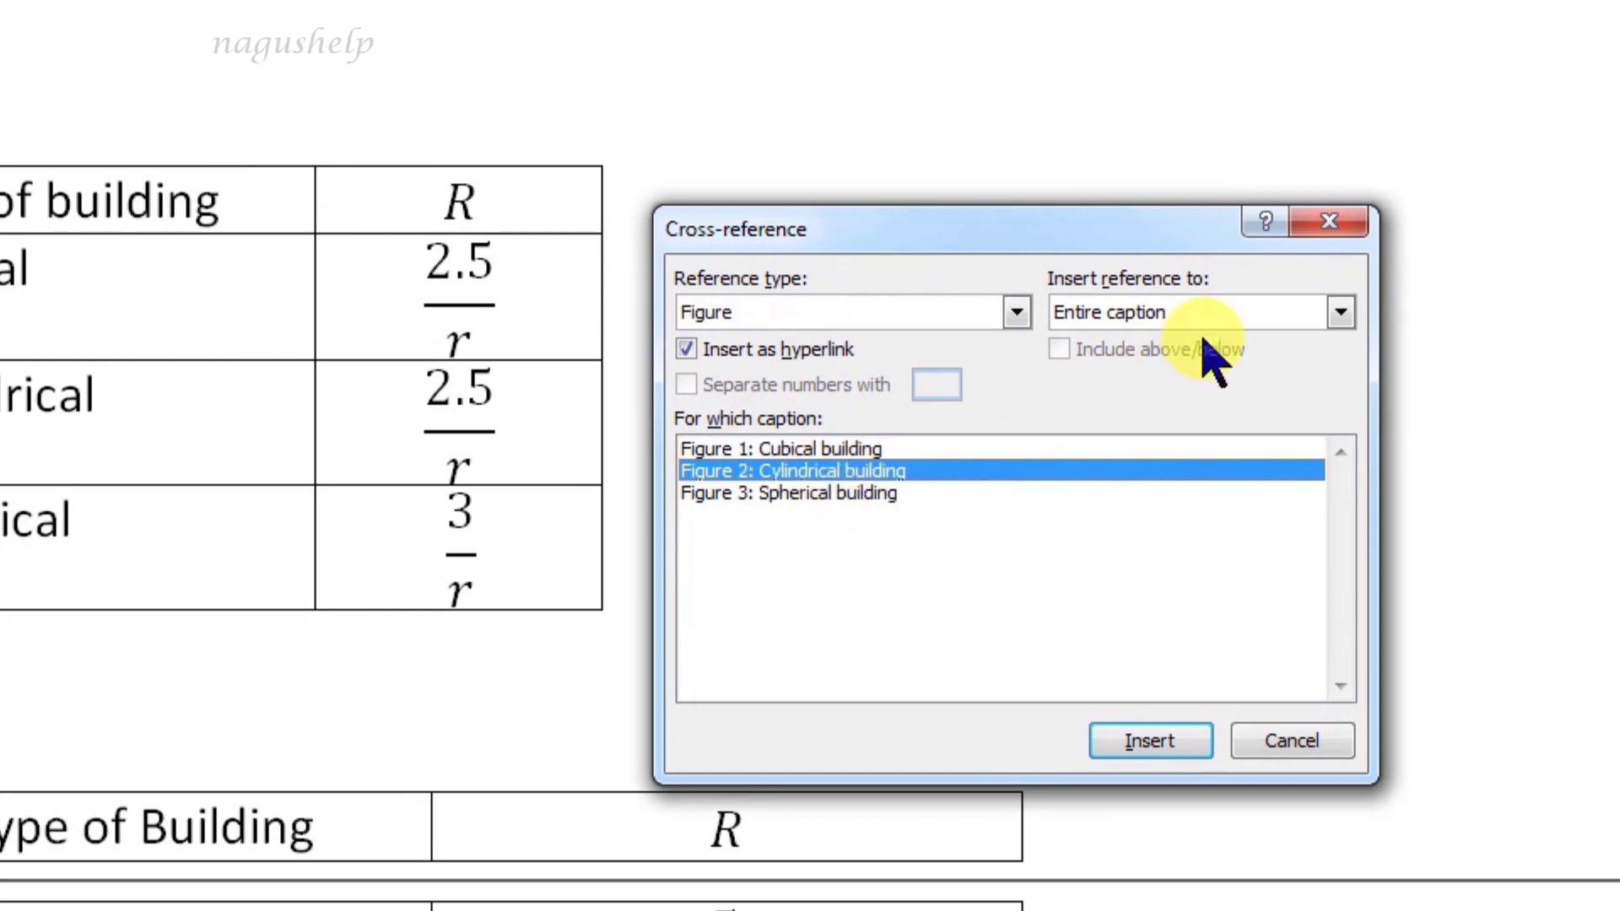
click(1212, 314)
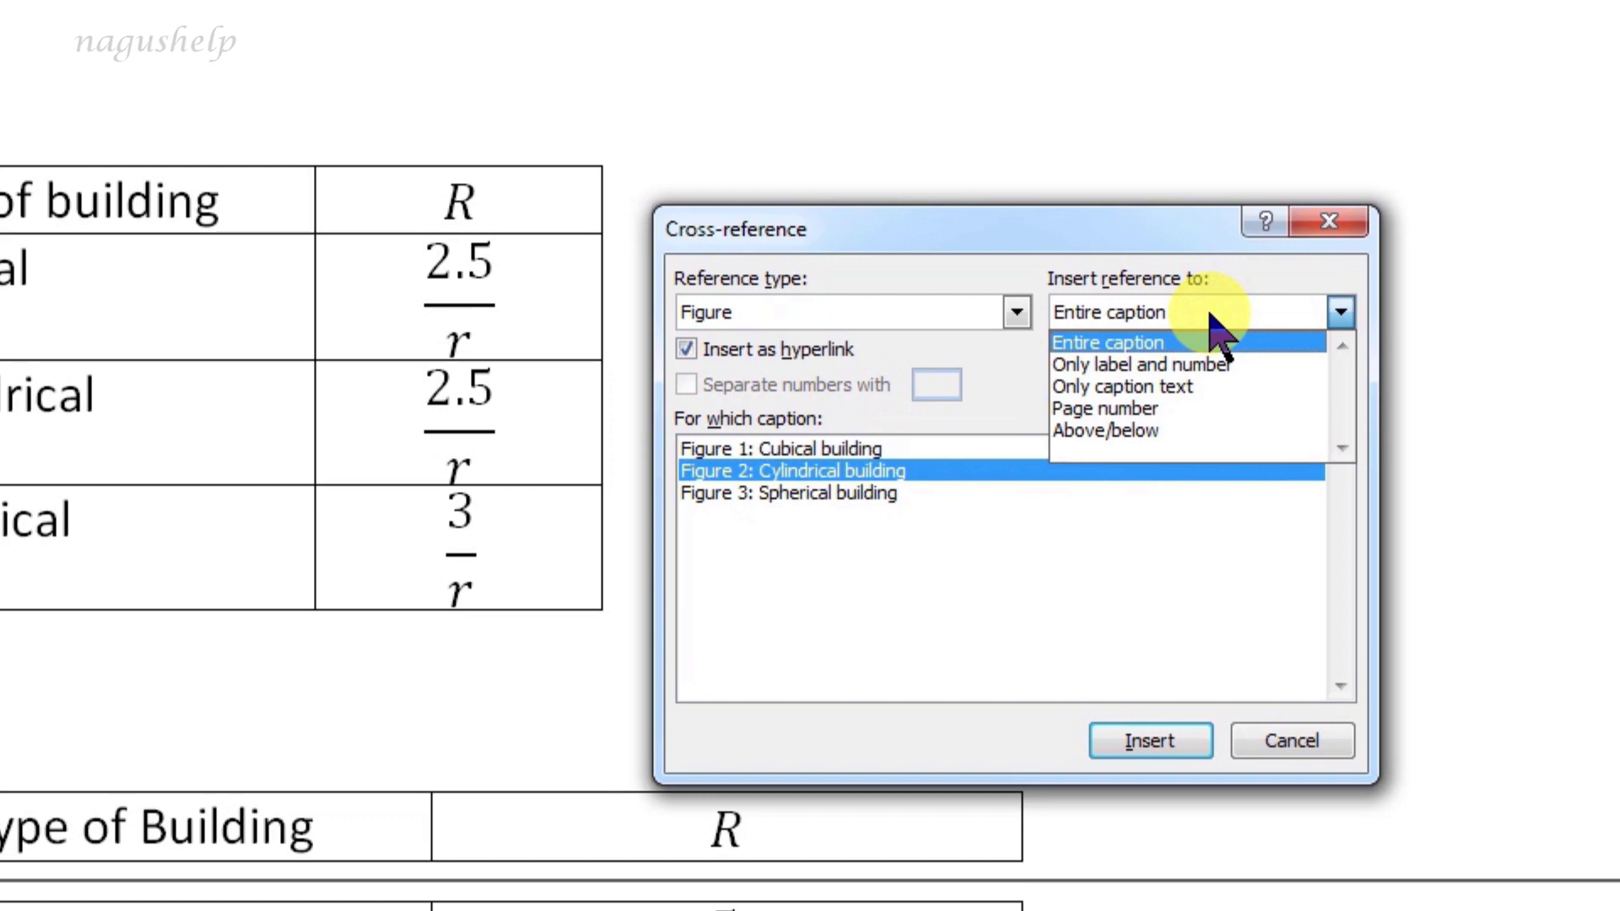
click(1138, 352)
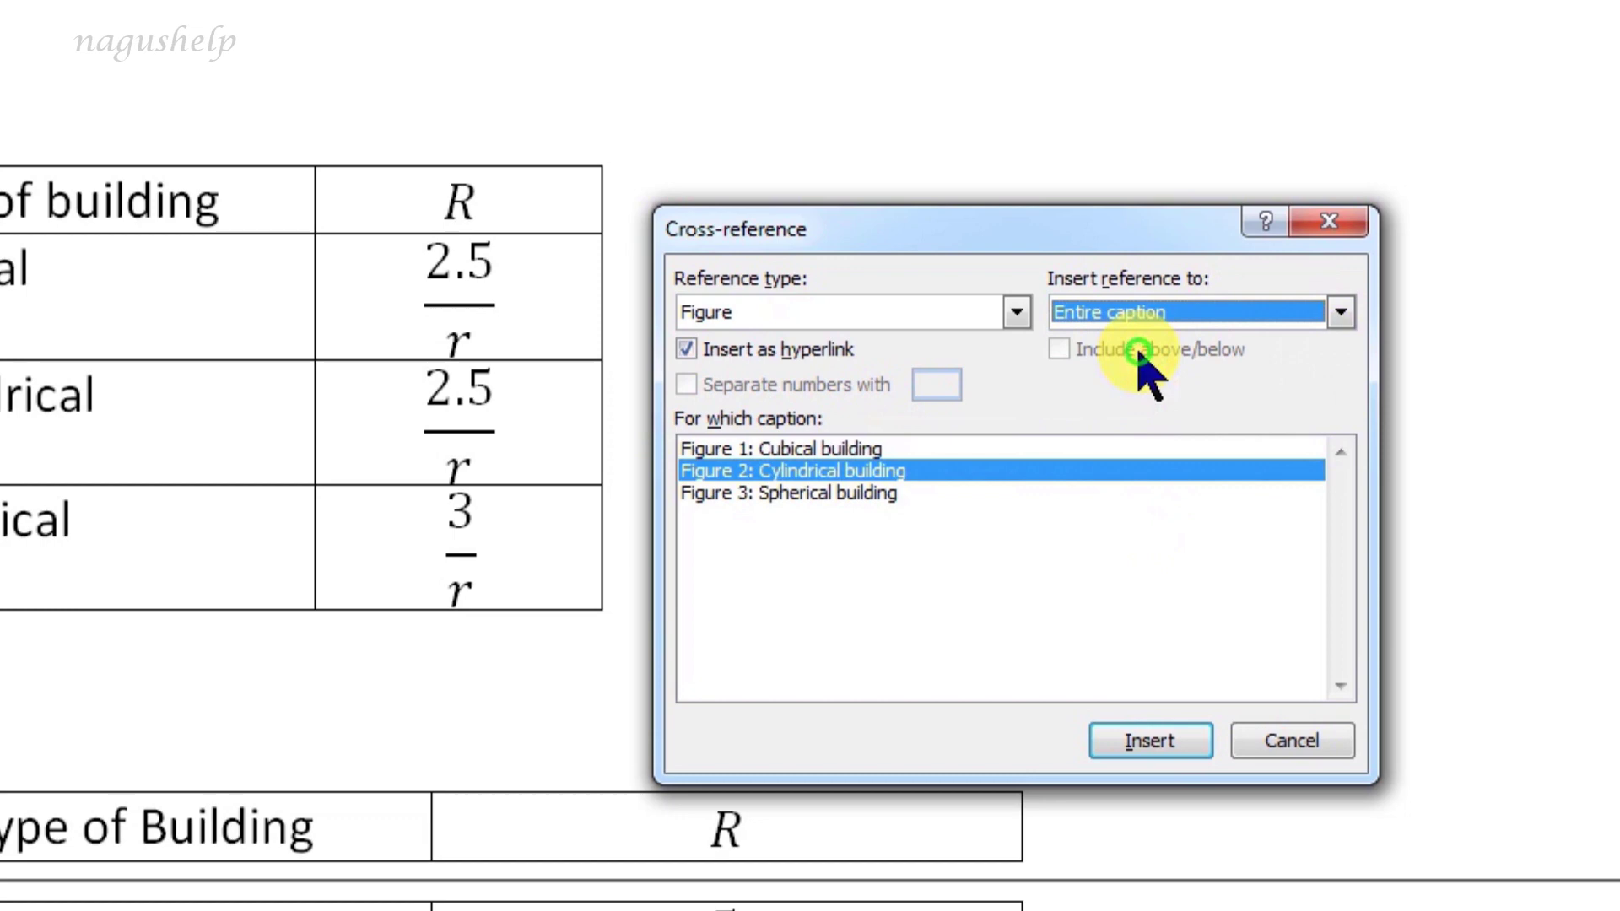
click(1150, 743)
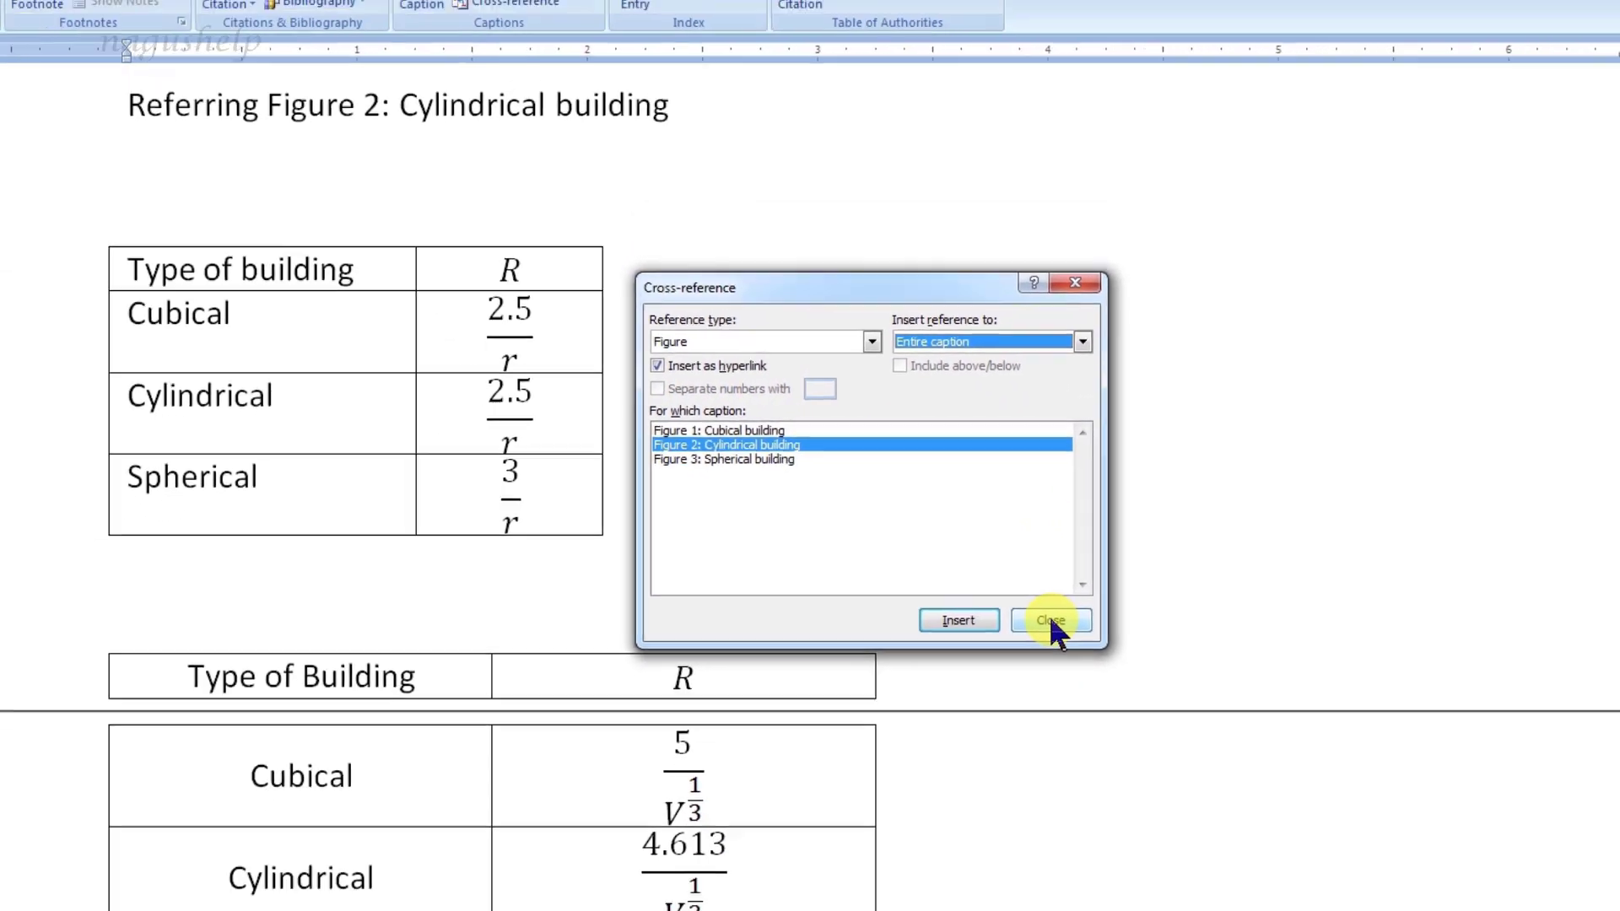
click(1291, 742)
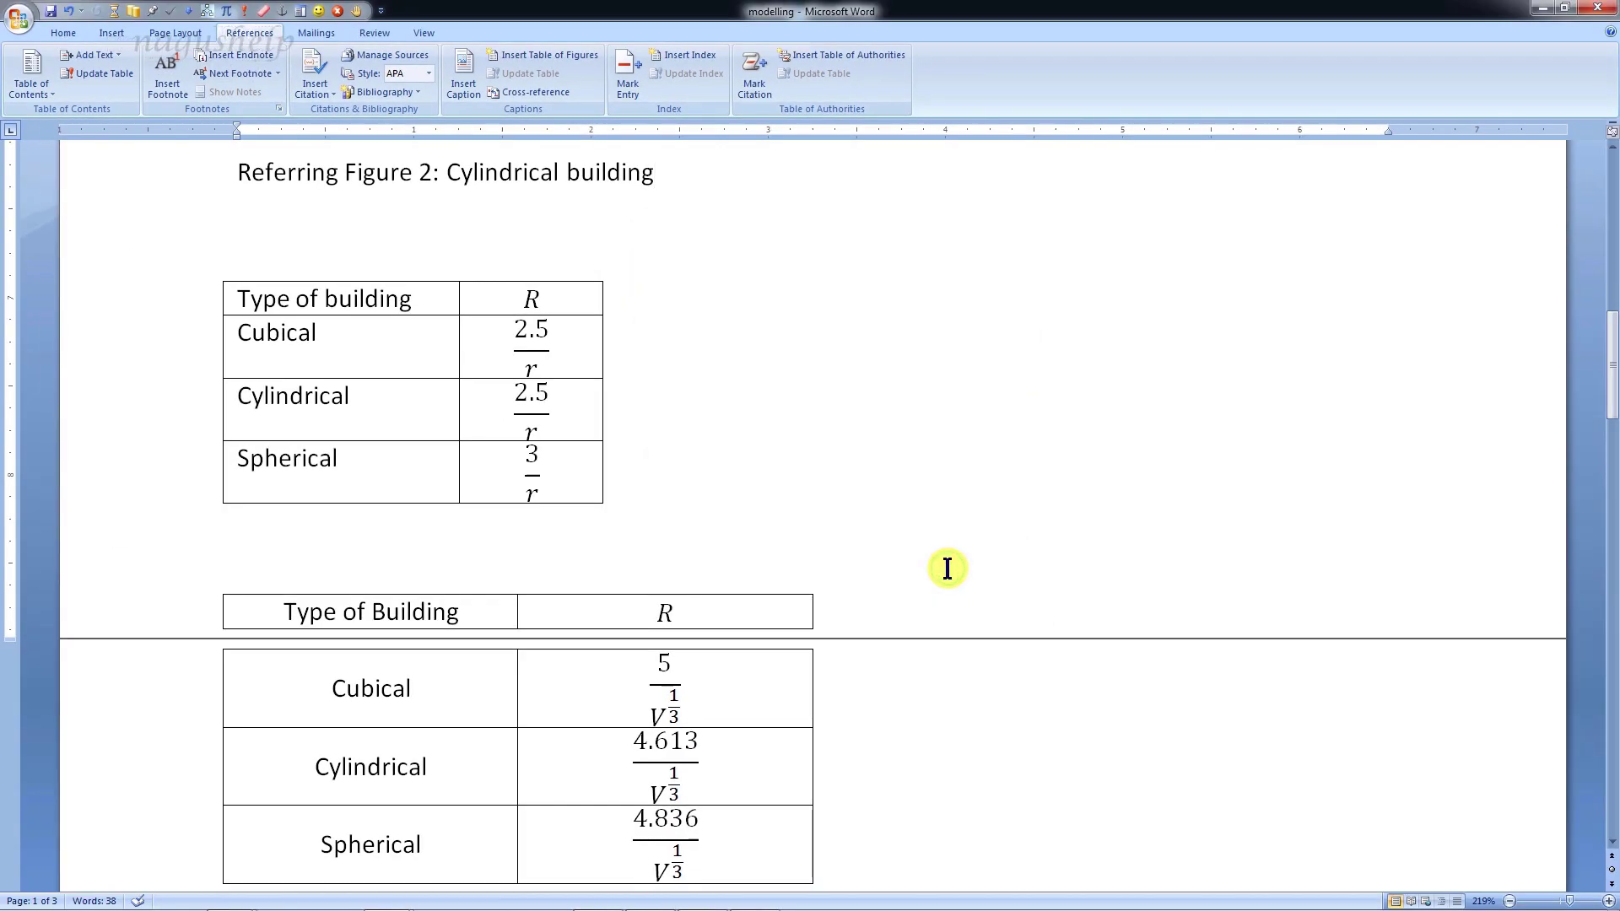
- Check the Figure 2 reference link, then delete the reference text after 'Referring'
ctrl+click(389, 184)
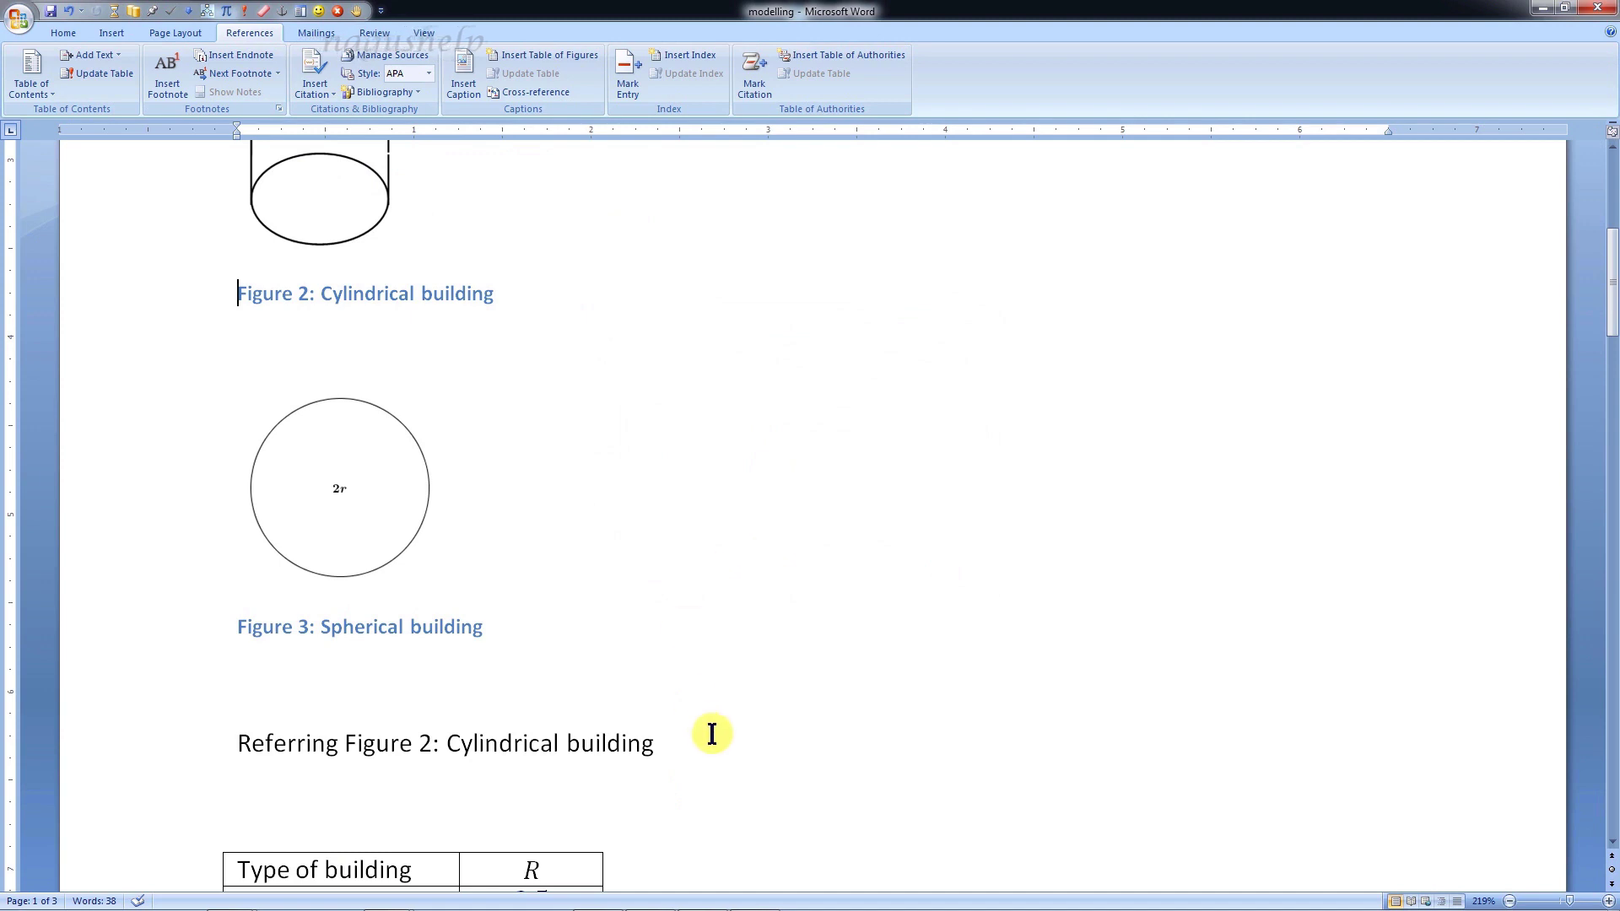
shift+click(349, 742)
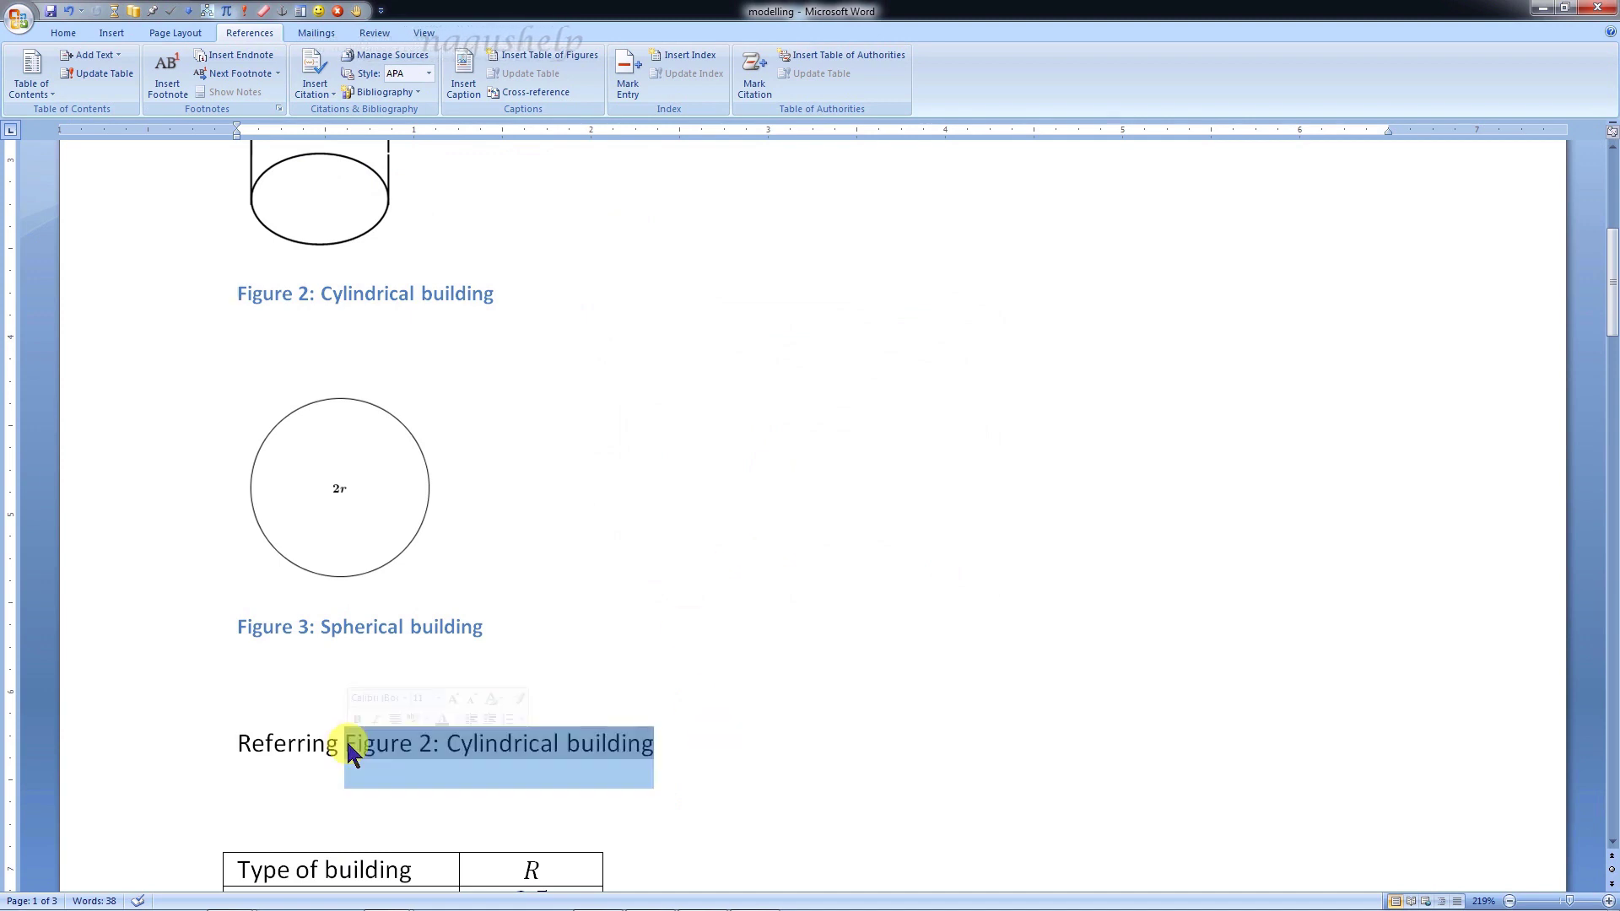
key(Delete)
scroll(635, 207, down, 6)
click(635, 207)
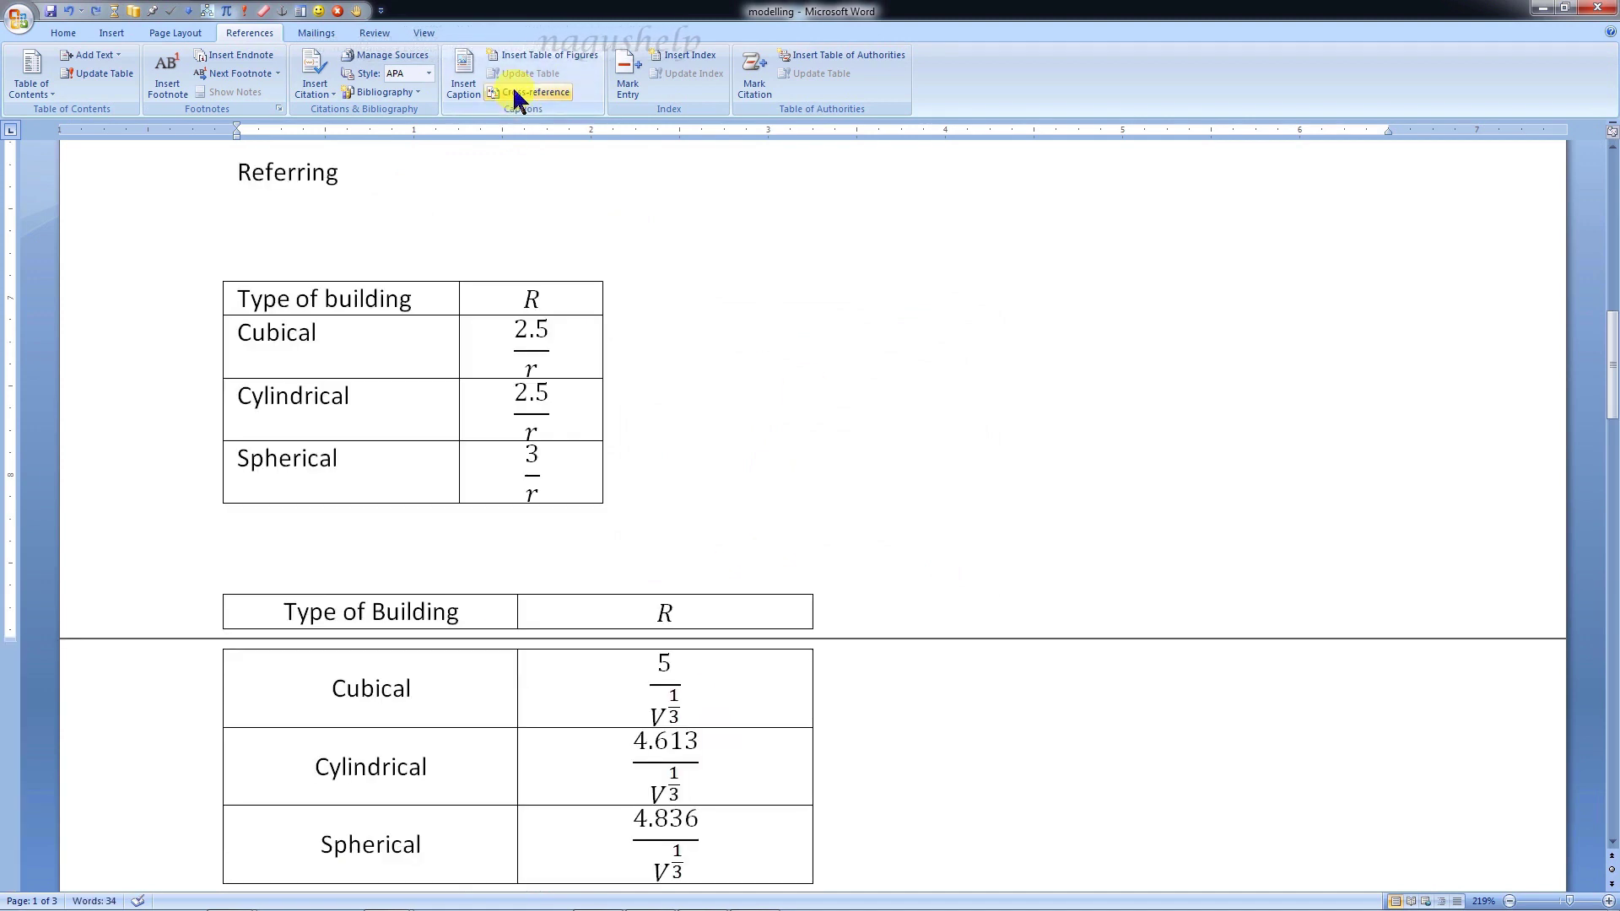
- Insert an 'Only label and number' cross-reference to Figure 3 after 'Referring'
click(518, 92)
click(856, 354)
click(856, 379)
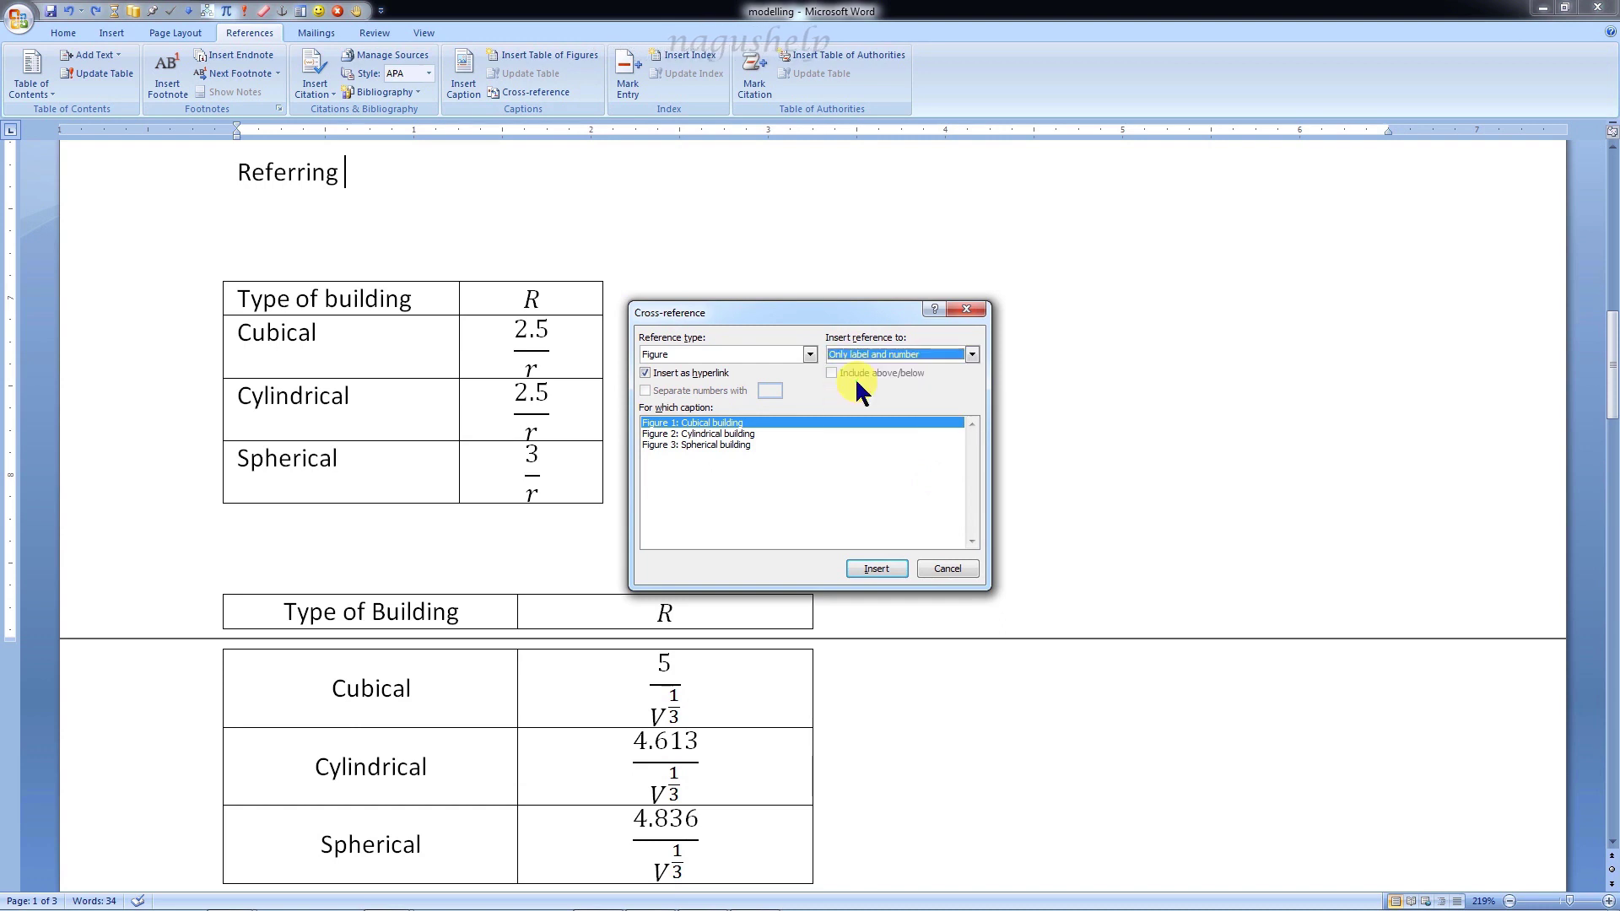
click(662, 444)
click(877, 566)
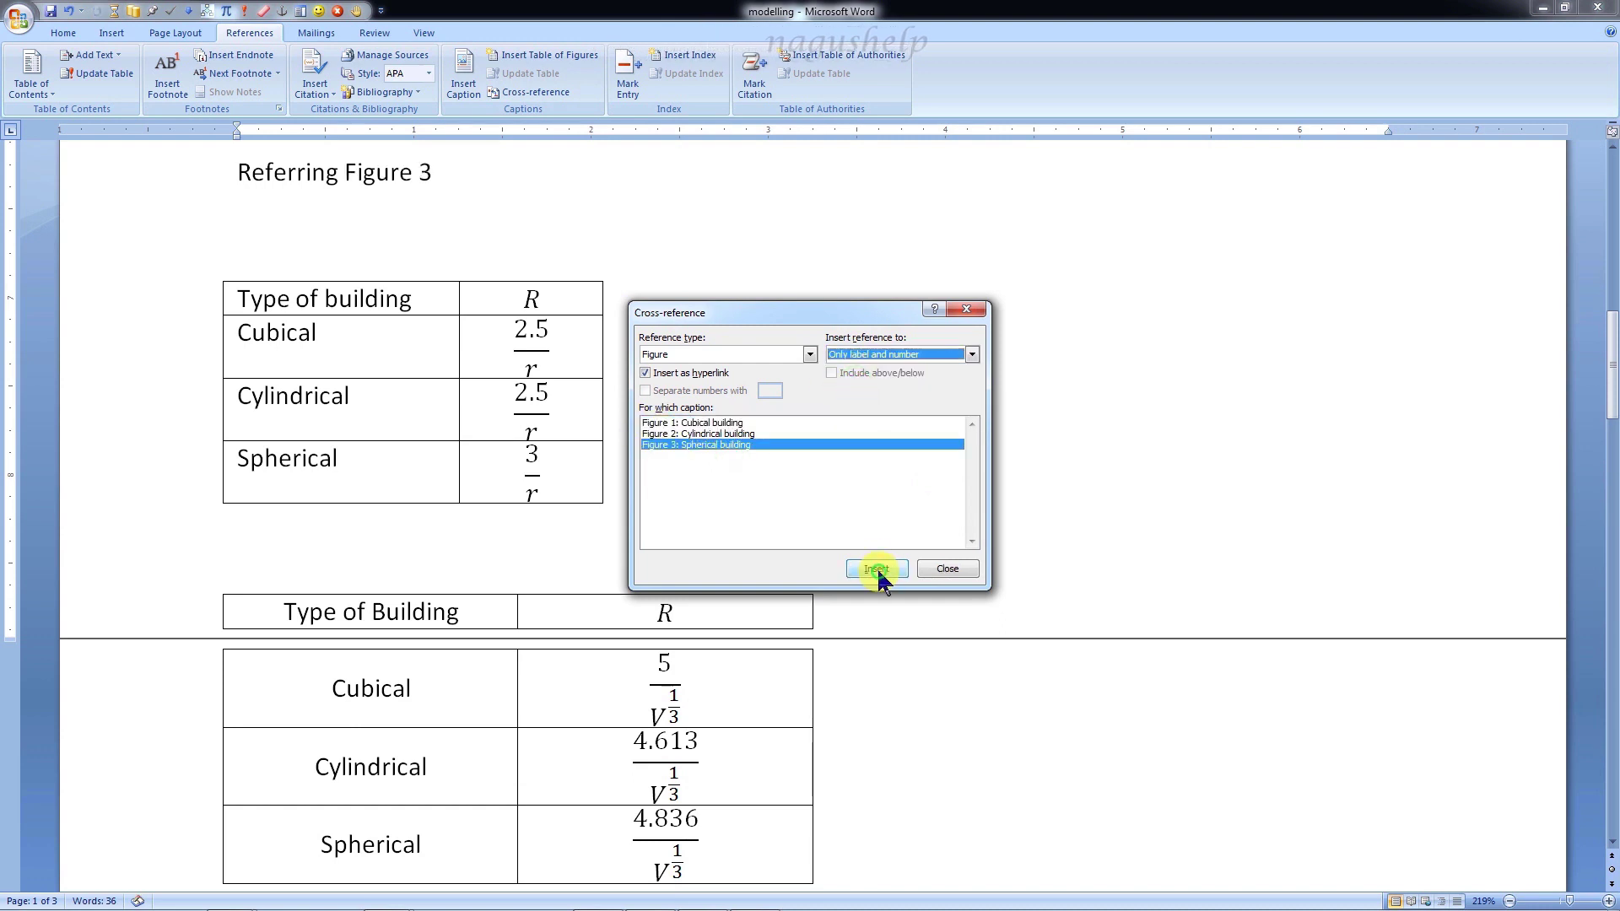
click(979, 569)
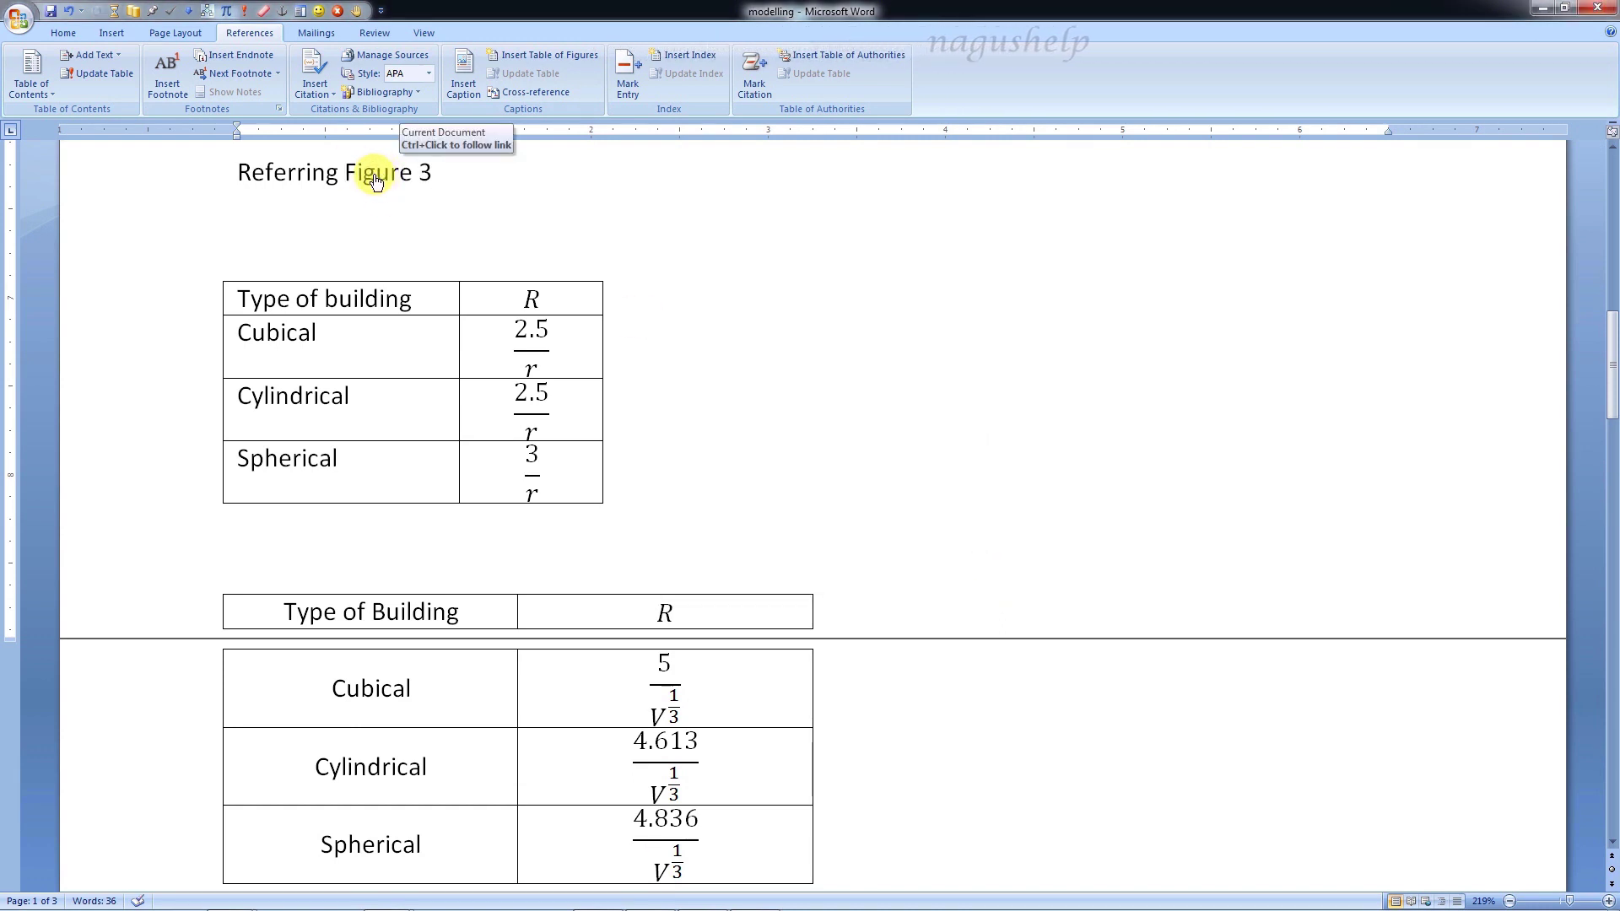
scroll(376, 182, up, 2)
scroll(545, 225, up, 5)
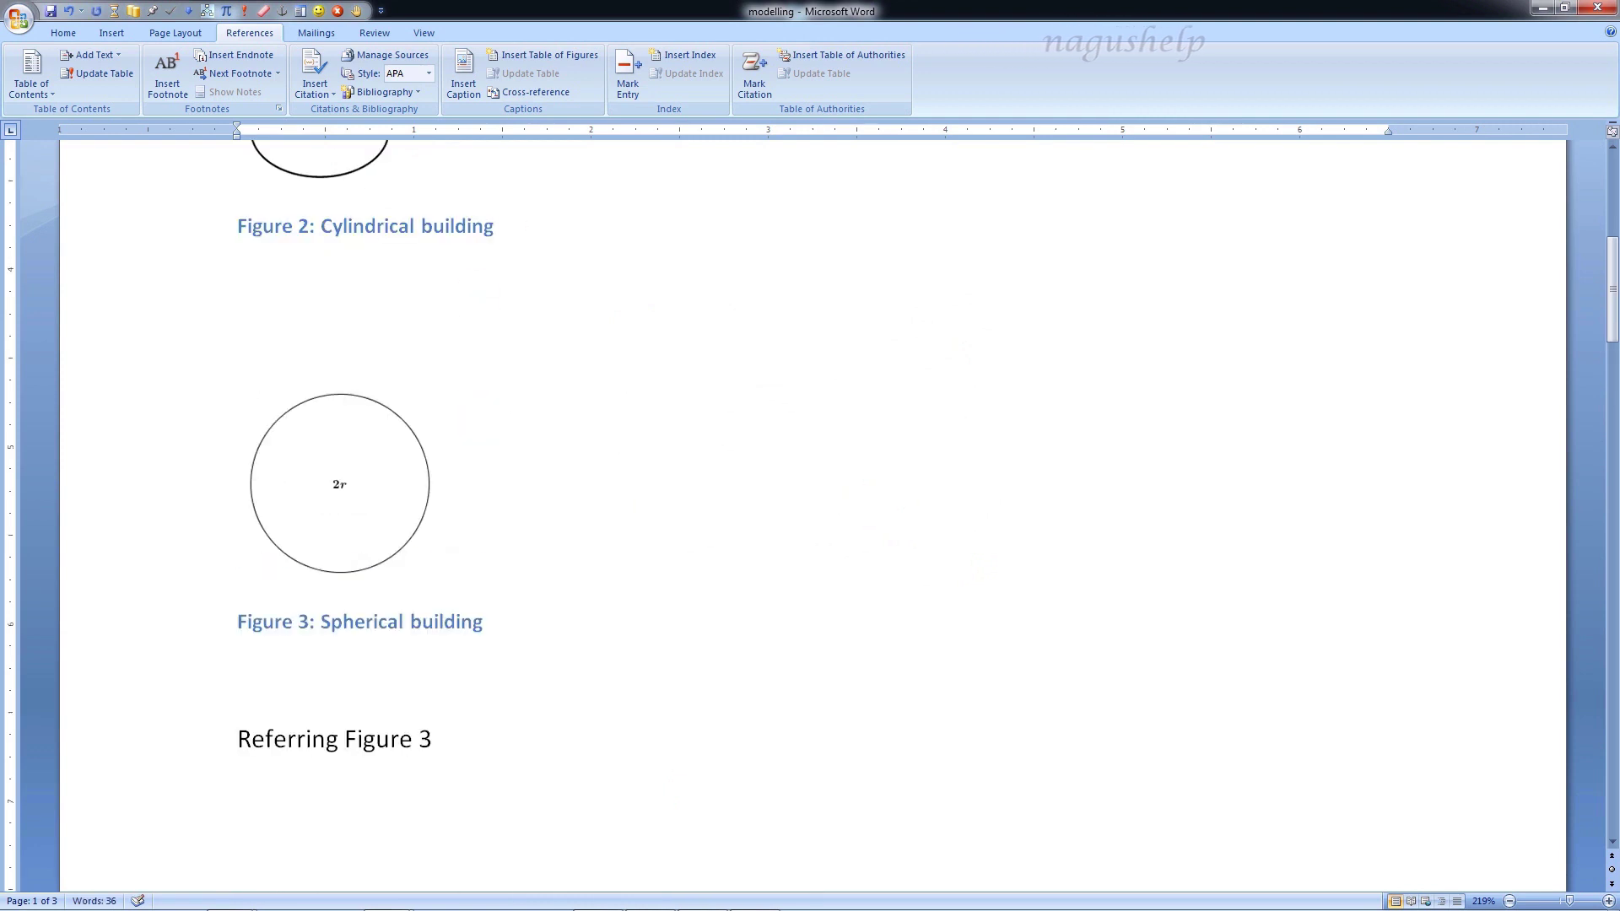
- Paste the faucet, dome and capacitor pictures and caption the capacitor as Figure 5
key(ctrl+v)
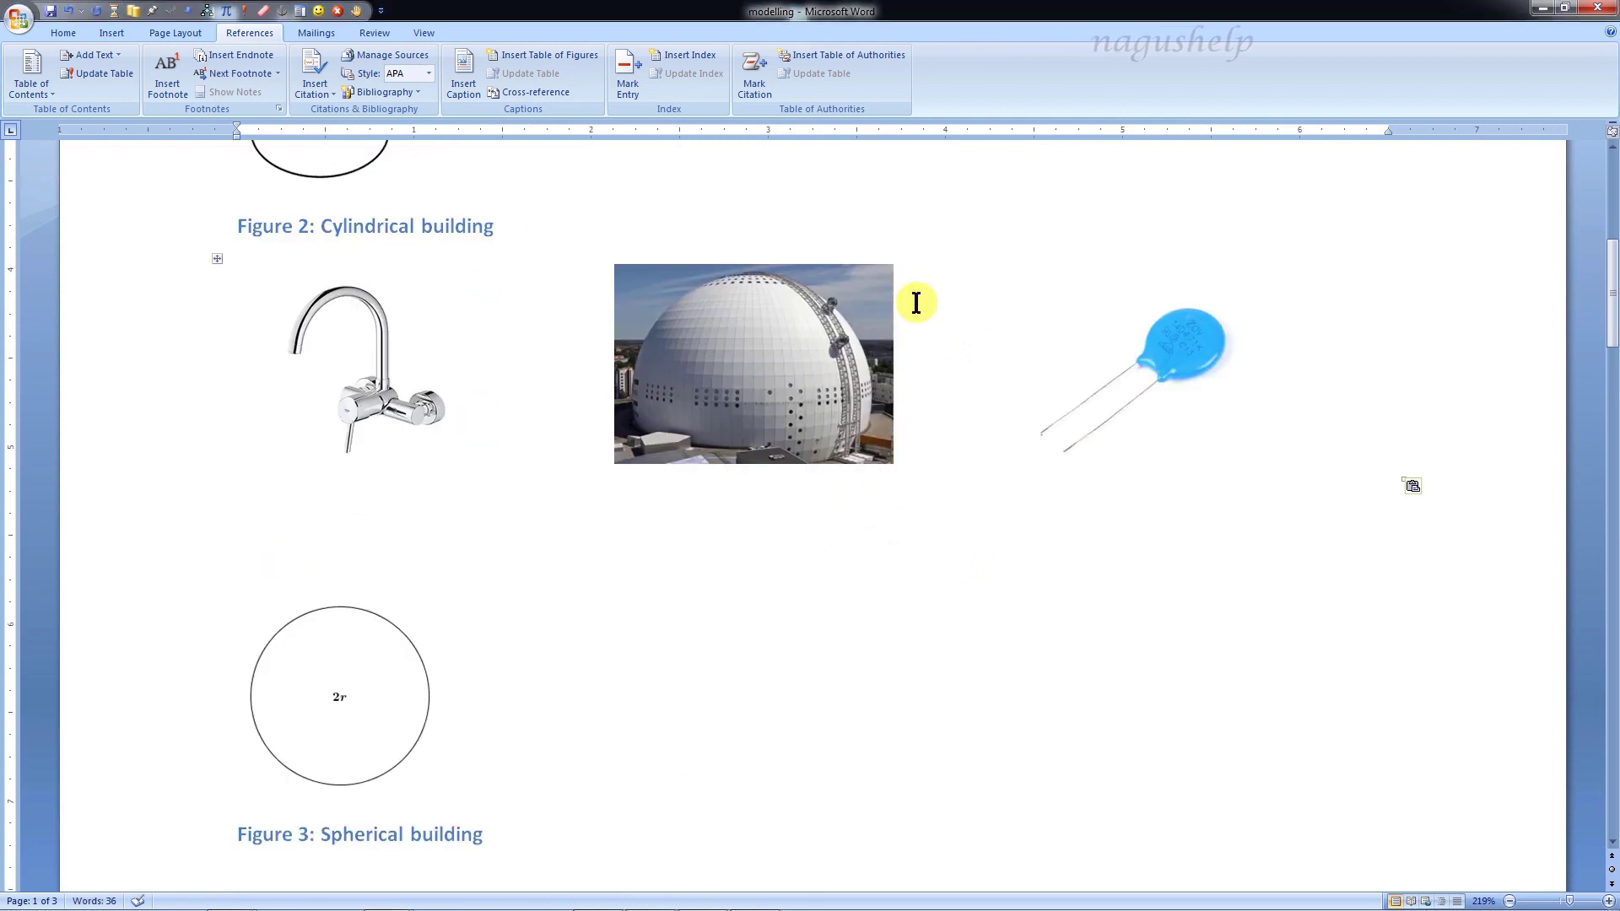
click(1166, 410)
right_click(1126, 398)
click(1185, 563)
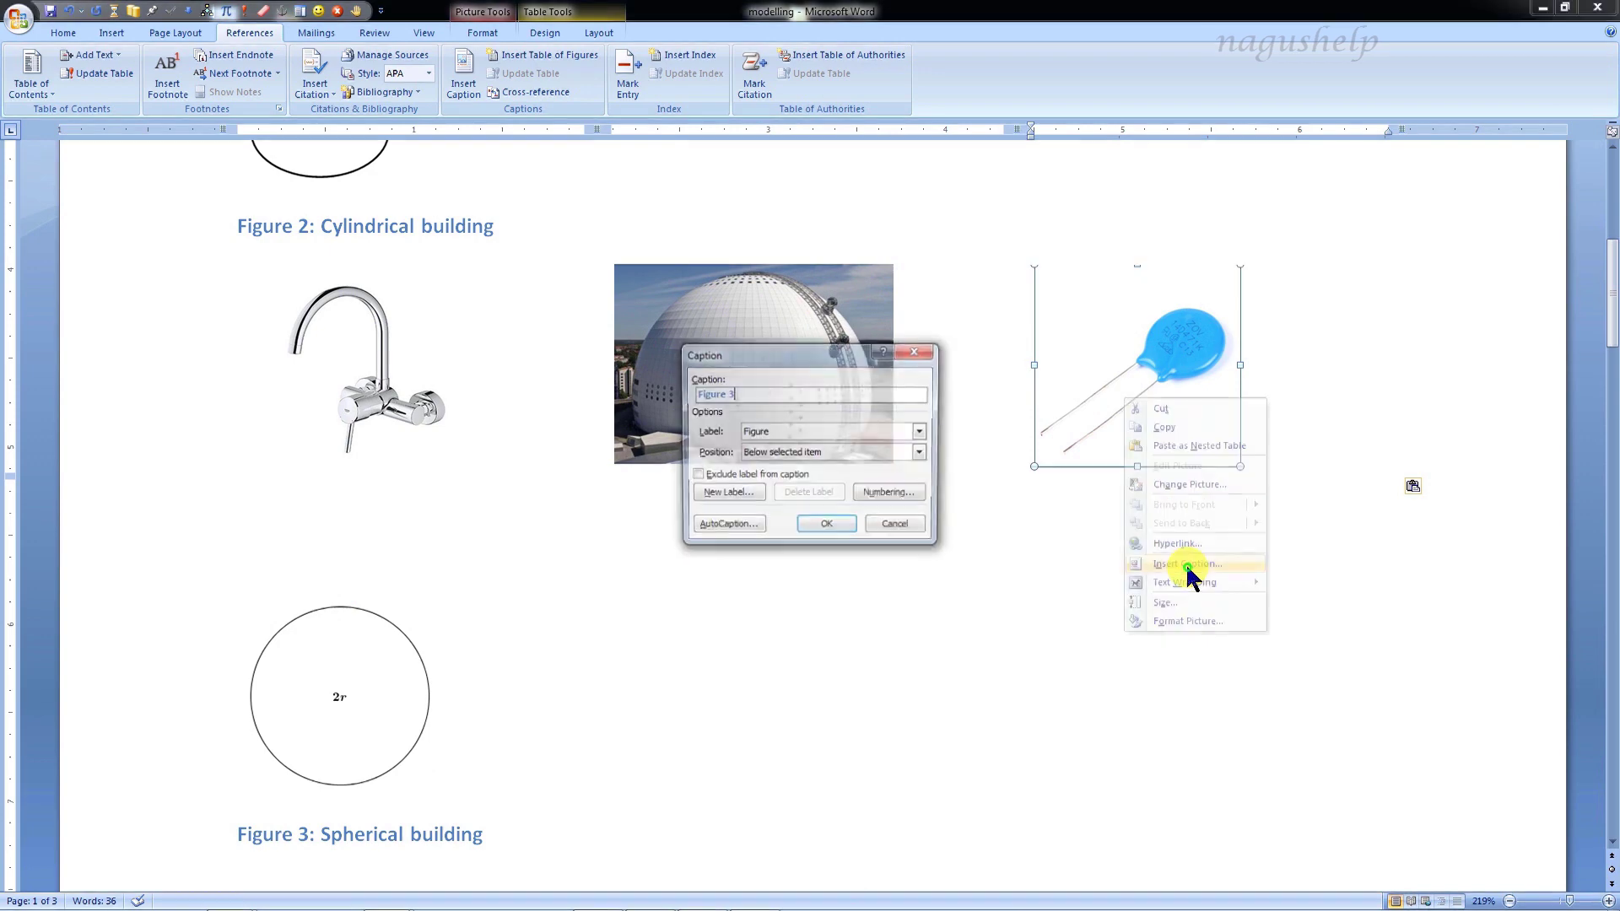
click(813, 529)
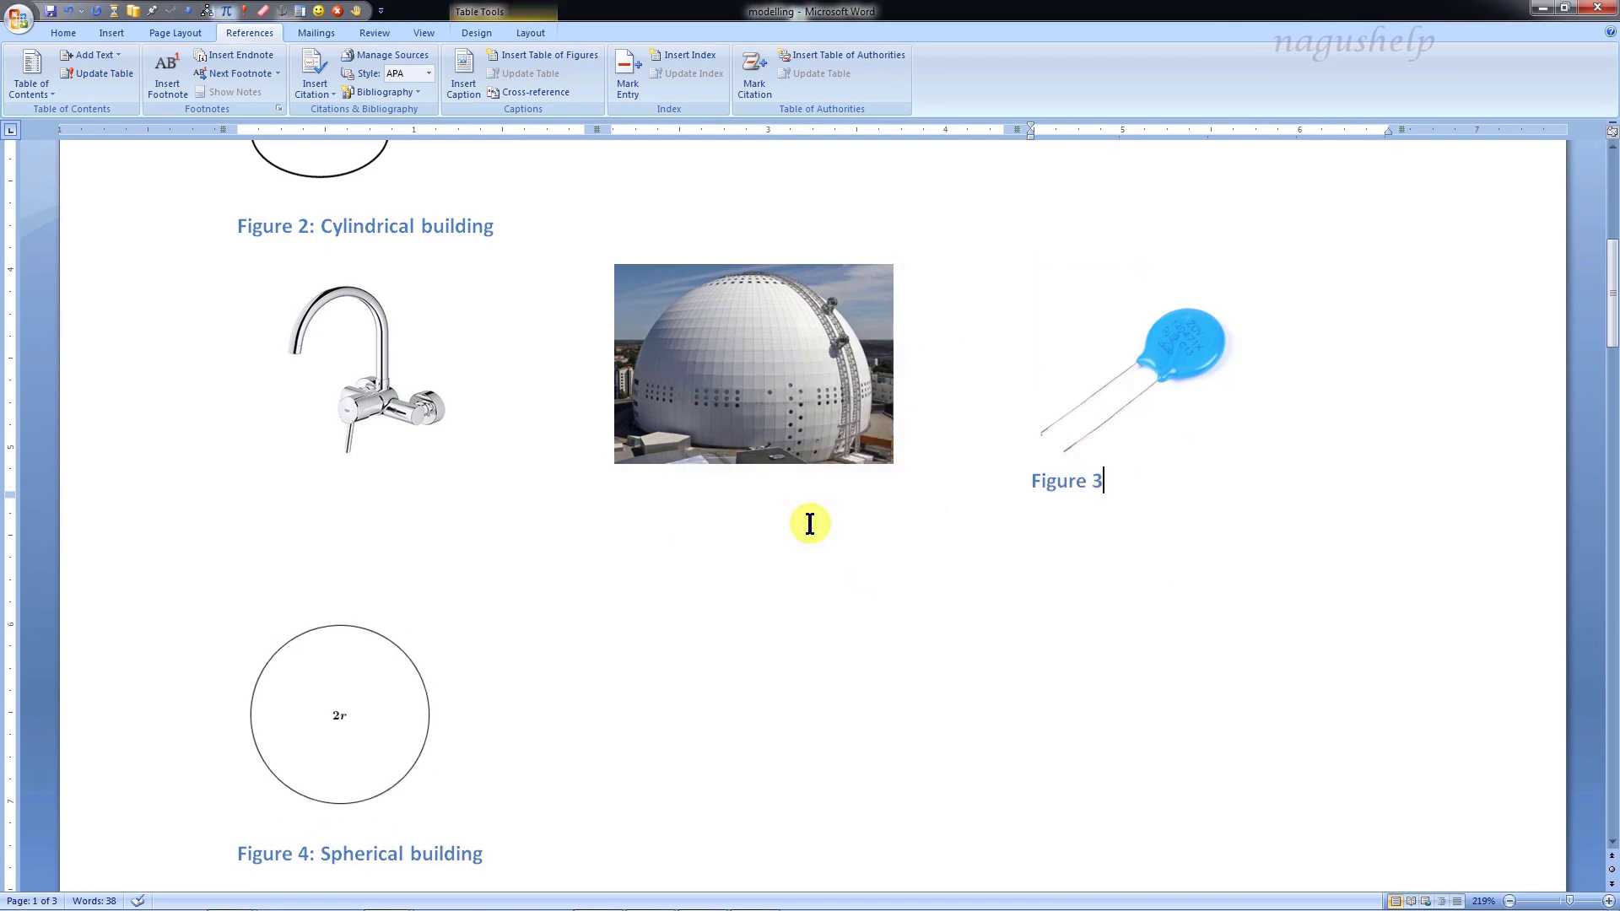
- Add default captions to the dome (Figure 4) and faucet (Figure 3) pictures
right_click(772, 424)
click(858, 598)
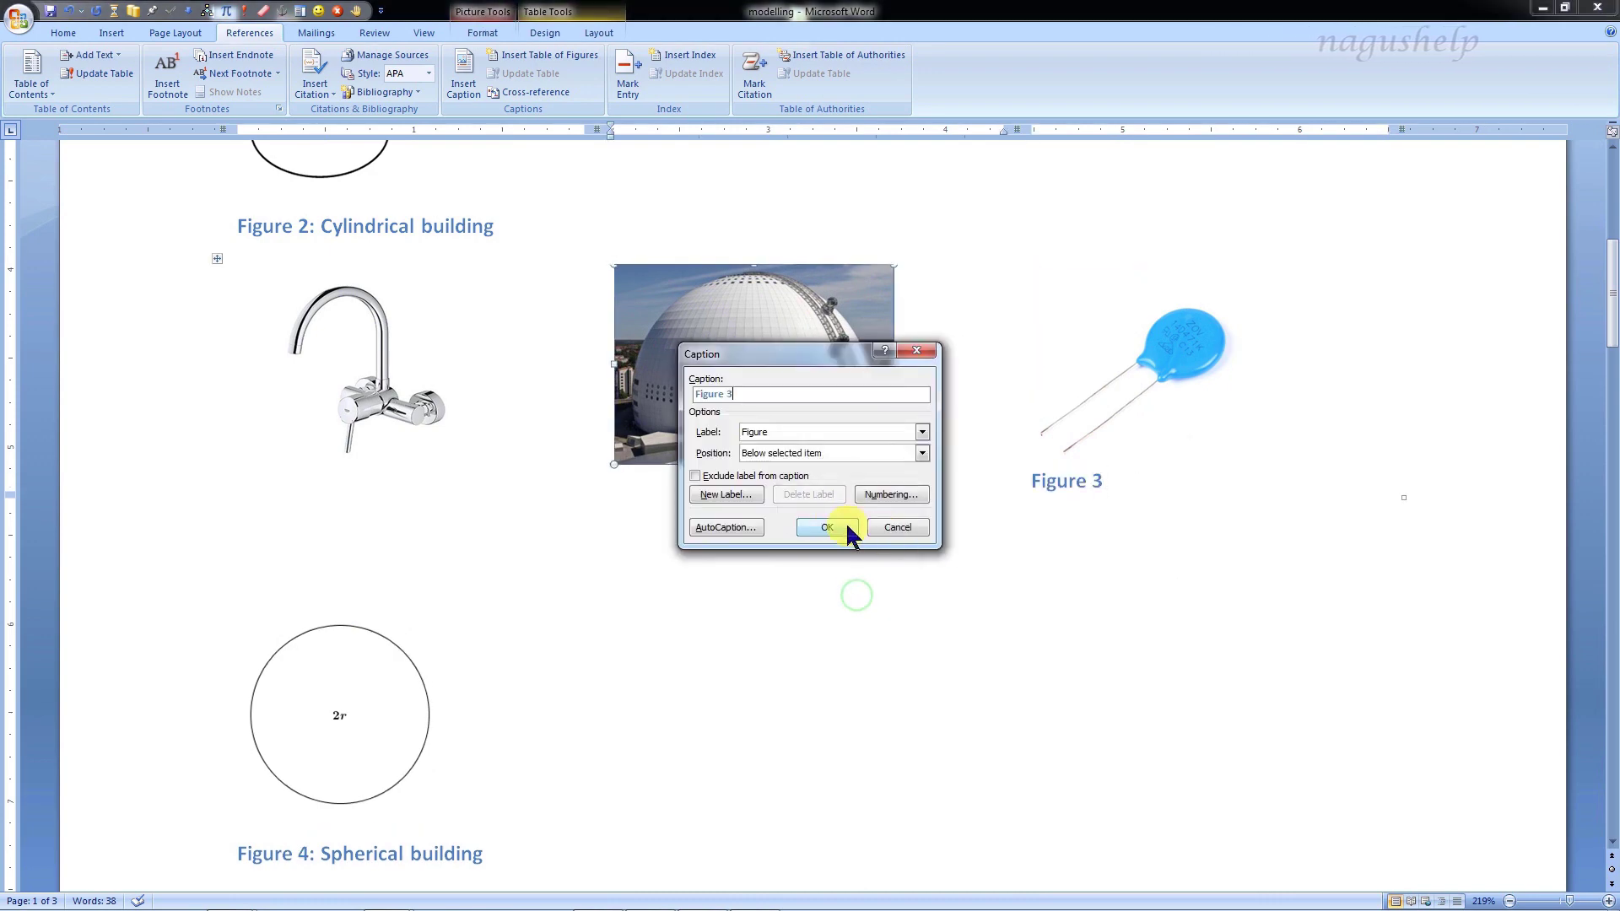
click(848, 532)
click(367, 413)
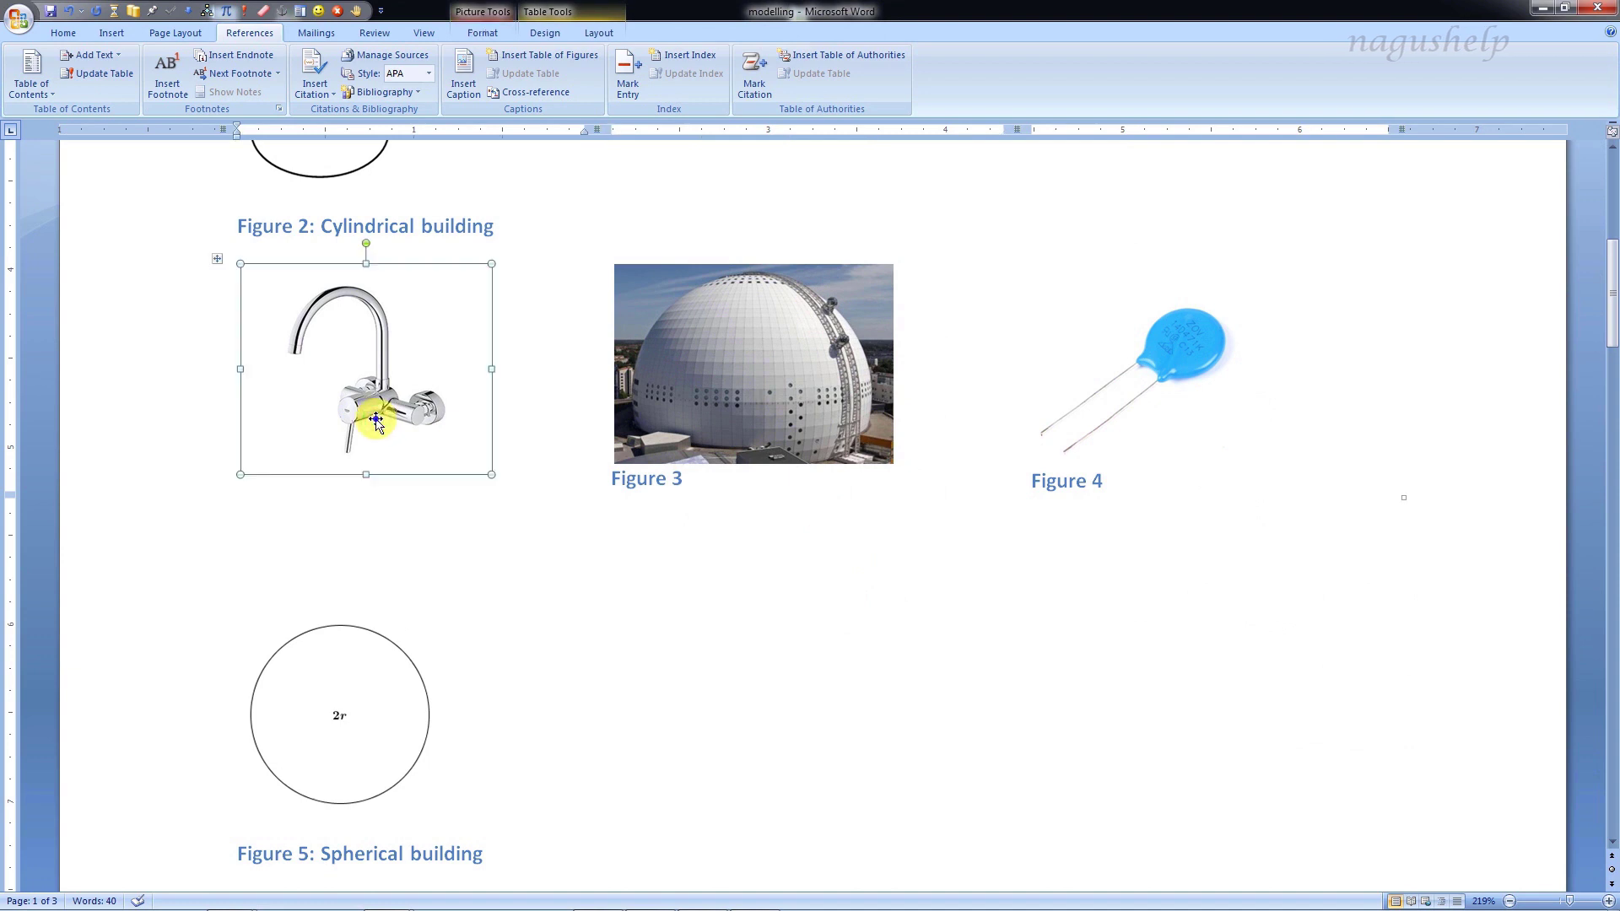
right_click(375, 422)
click(463, 606)
click(827, 529)
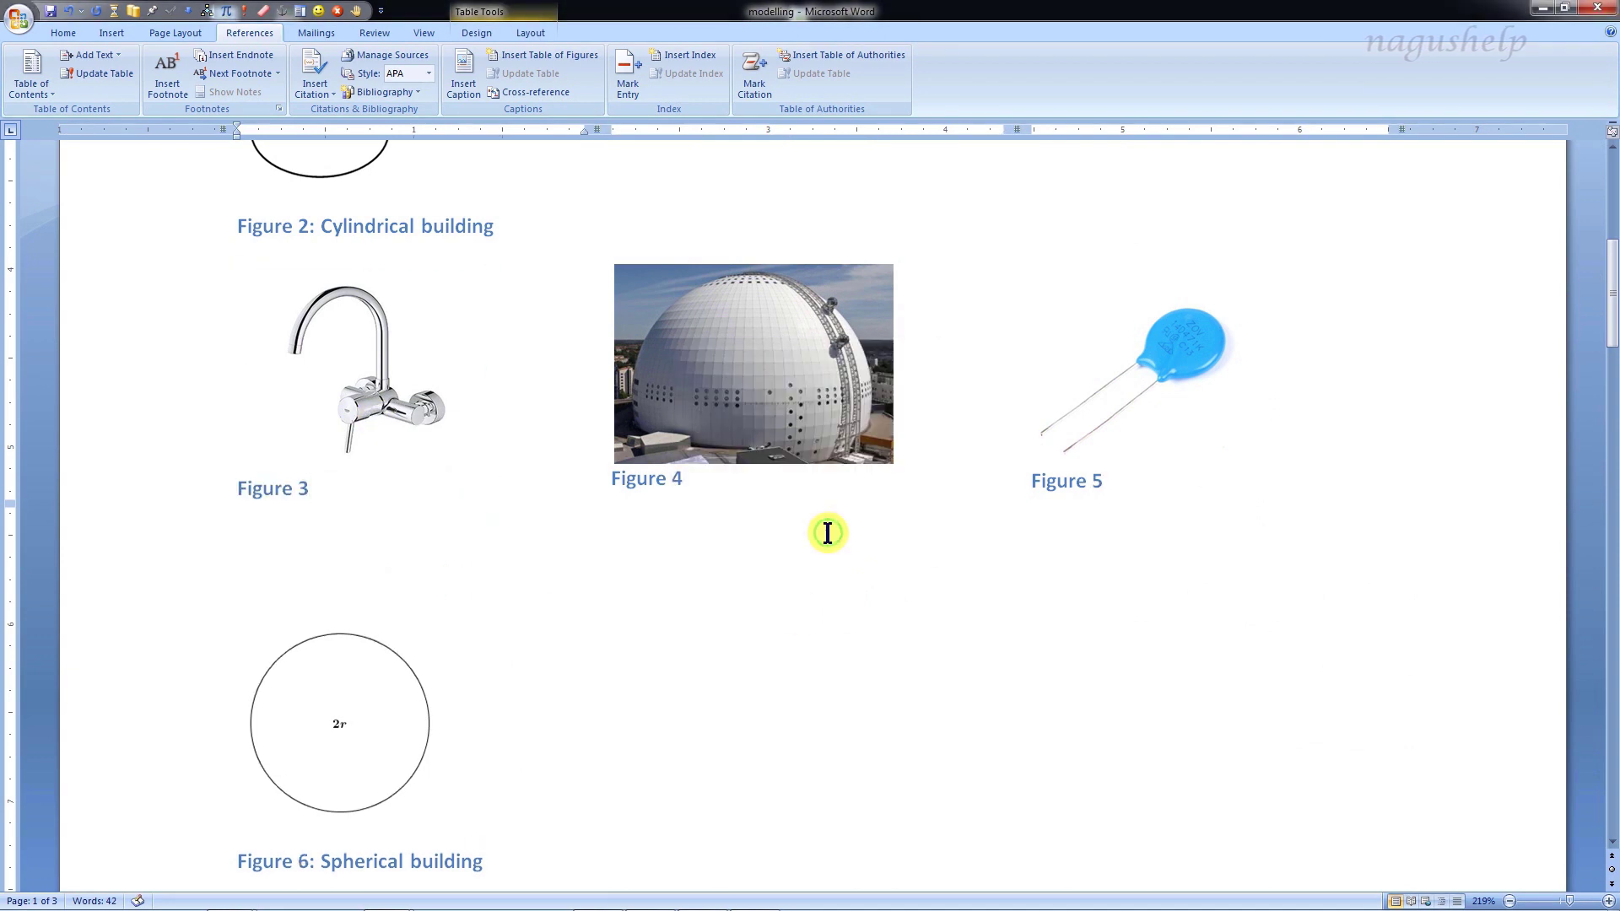
- Update the Figure 3 reference field after 'Referring' so it now reads Figure 6
scroll(800, 615, down, 3)
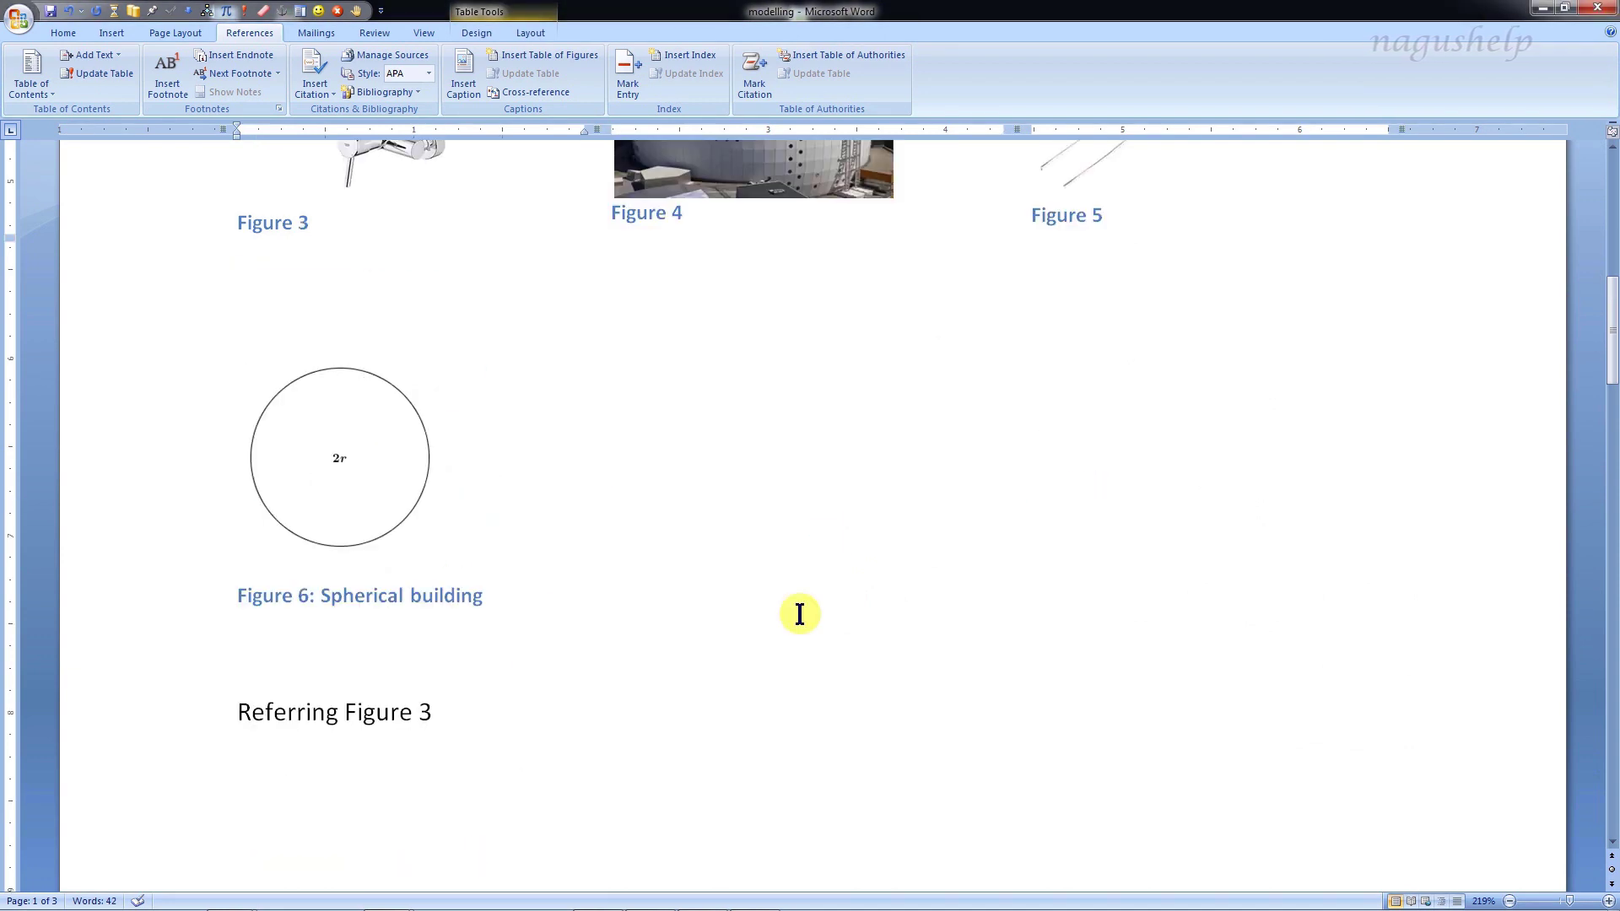
click(386, 717)
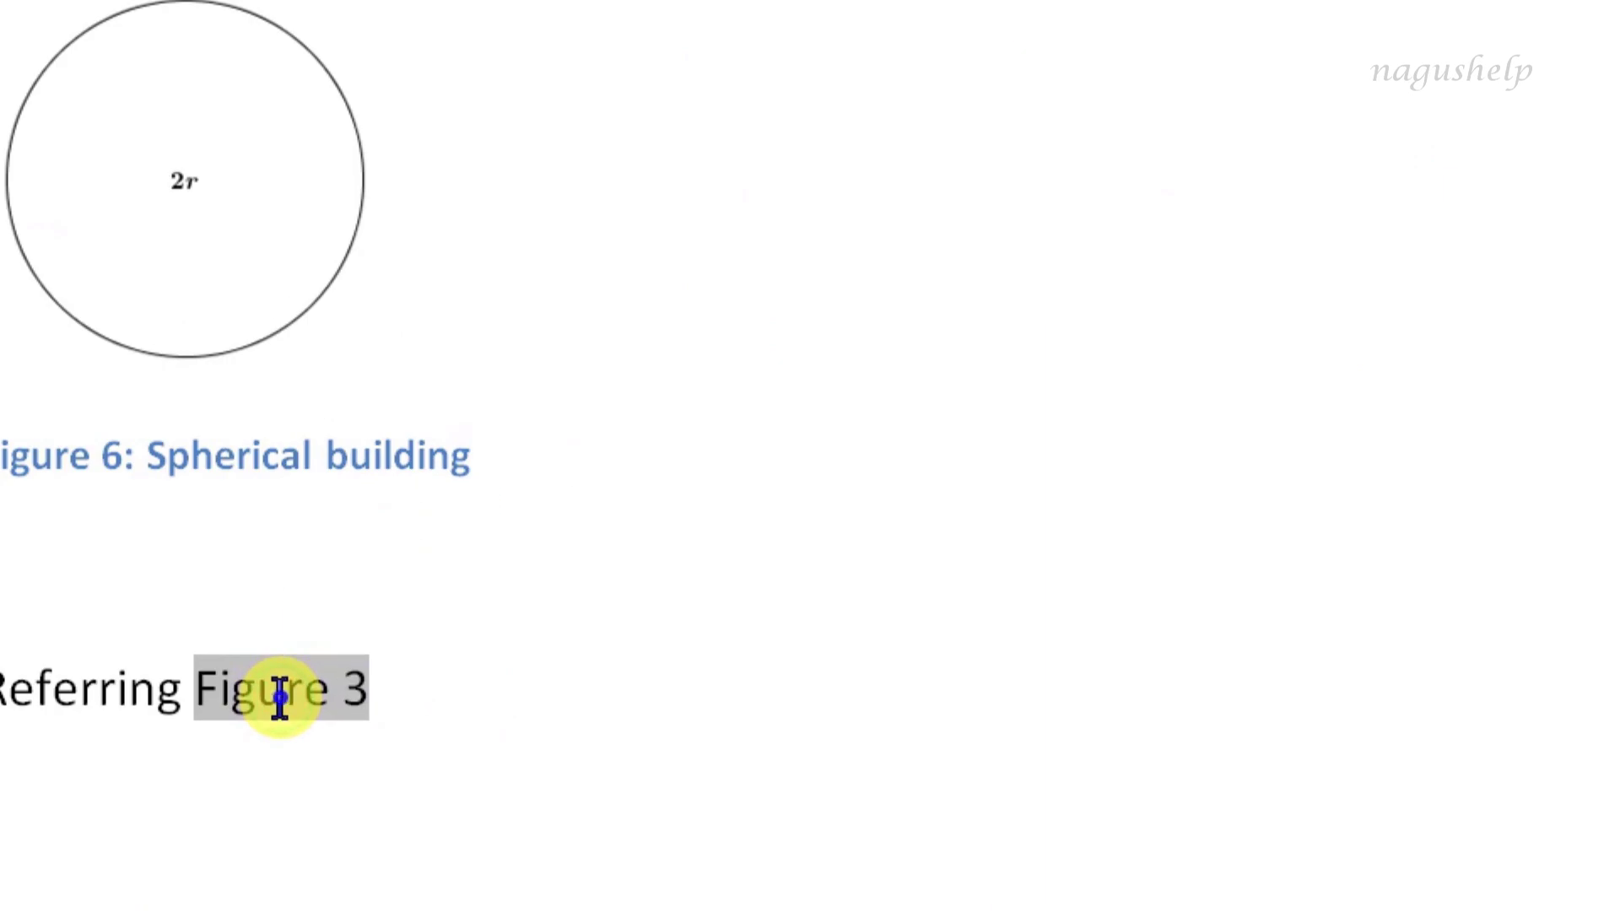
right_click(386, 717)
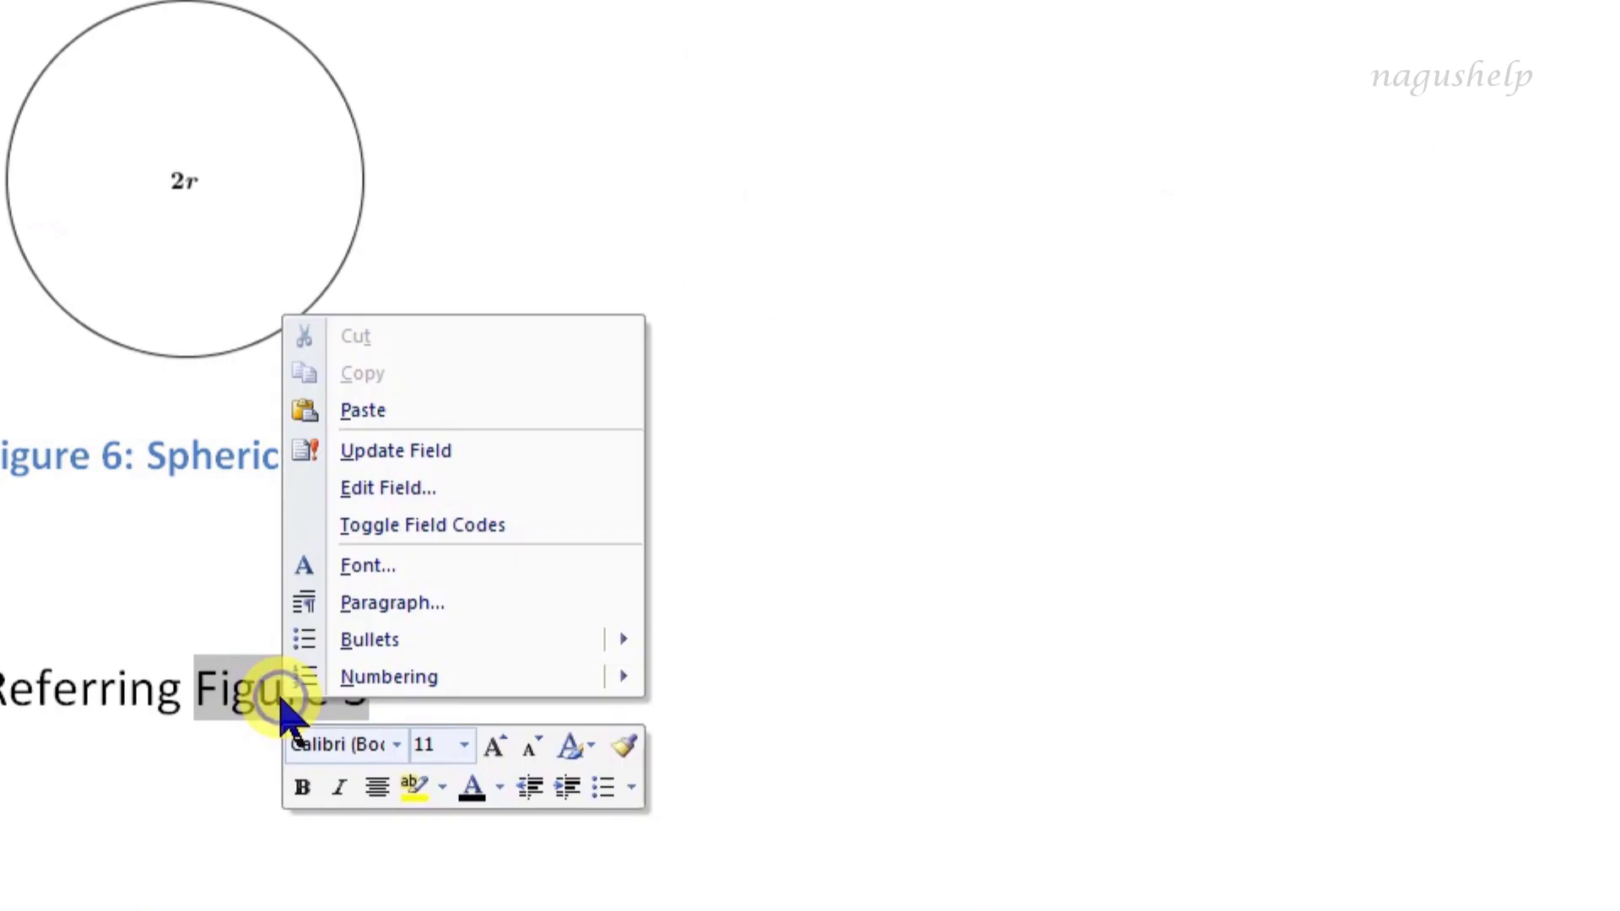
click(420, 457)
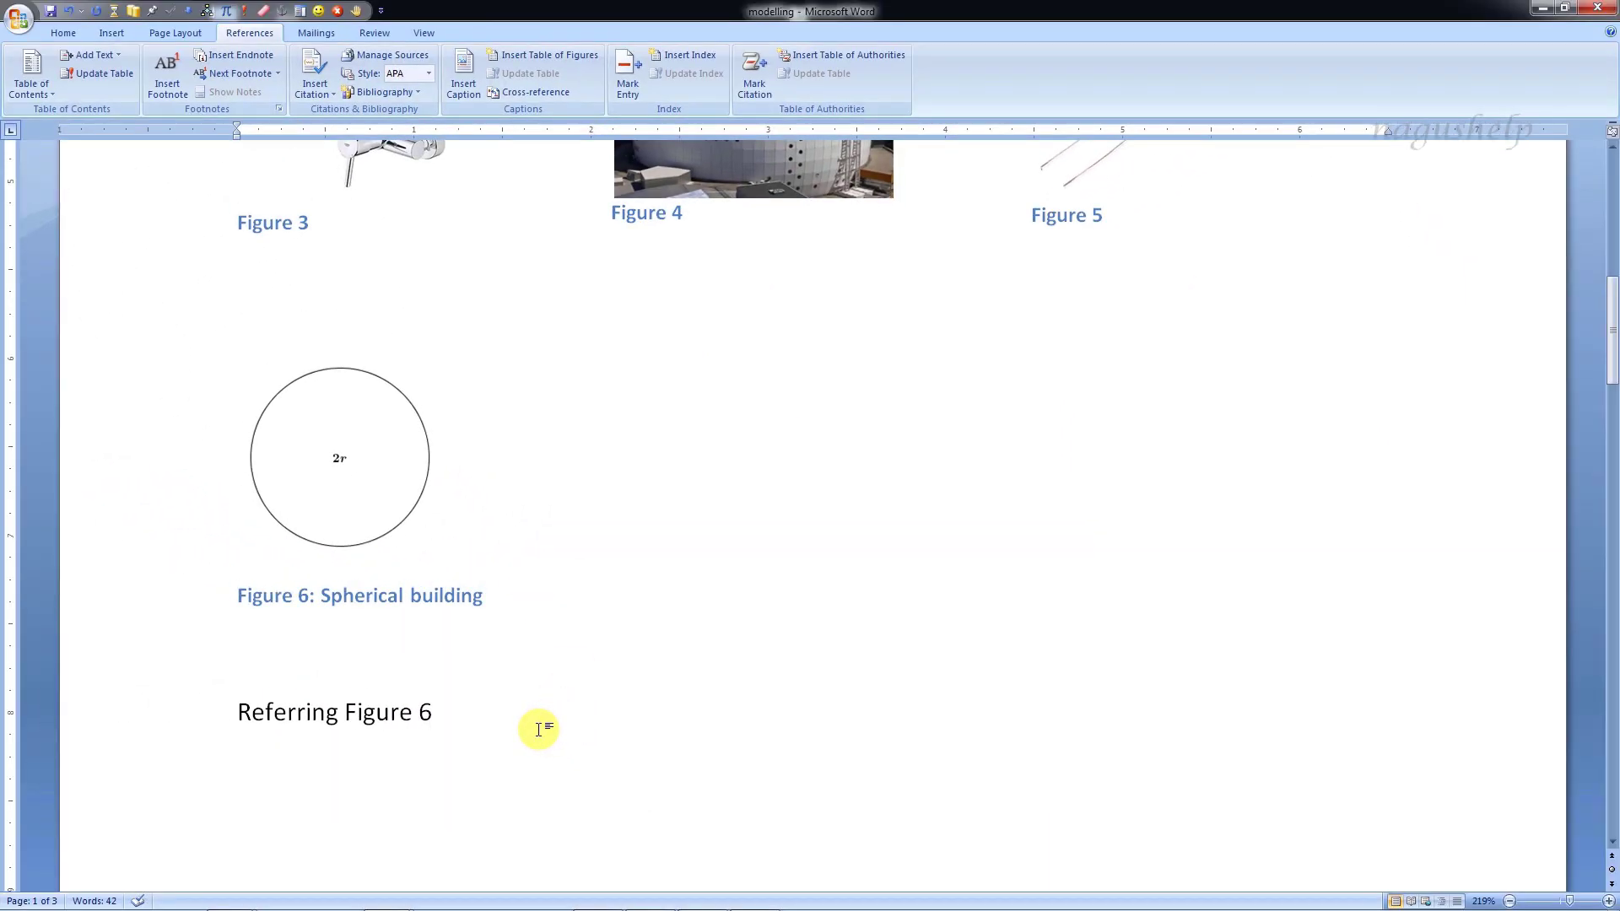
click(1033, 200)
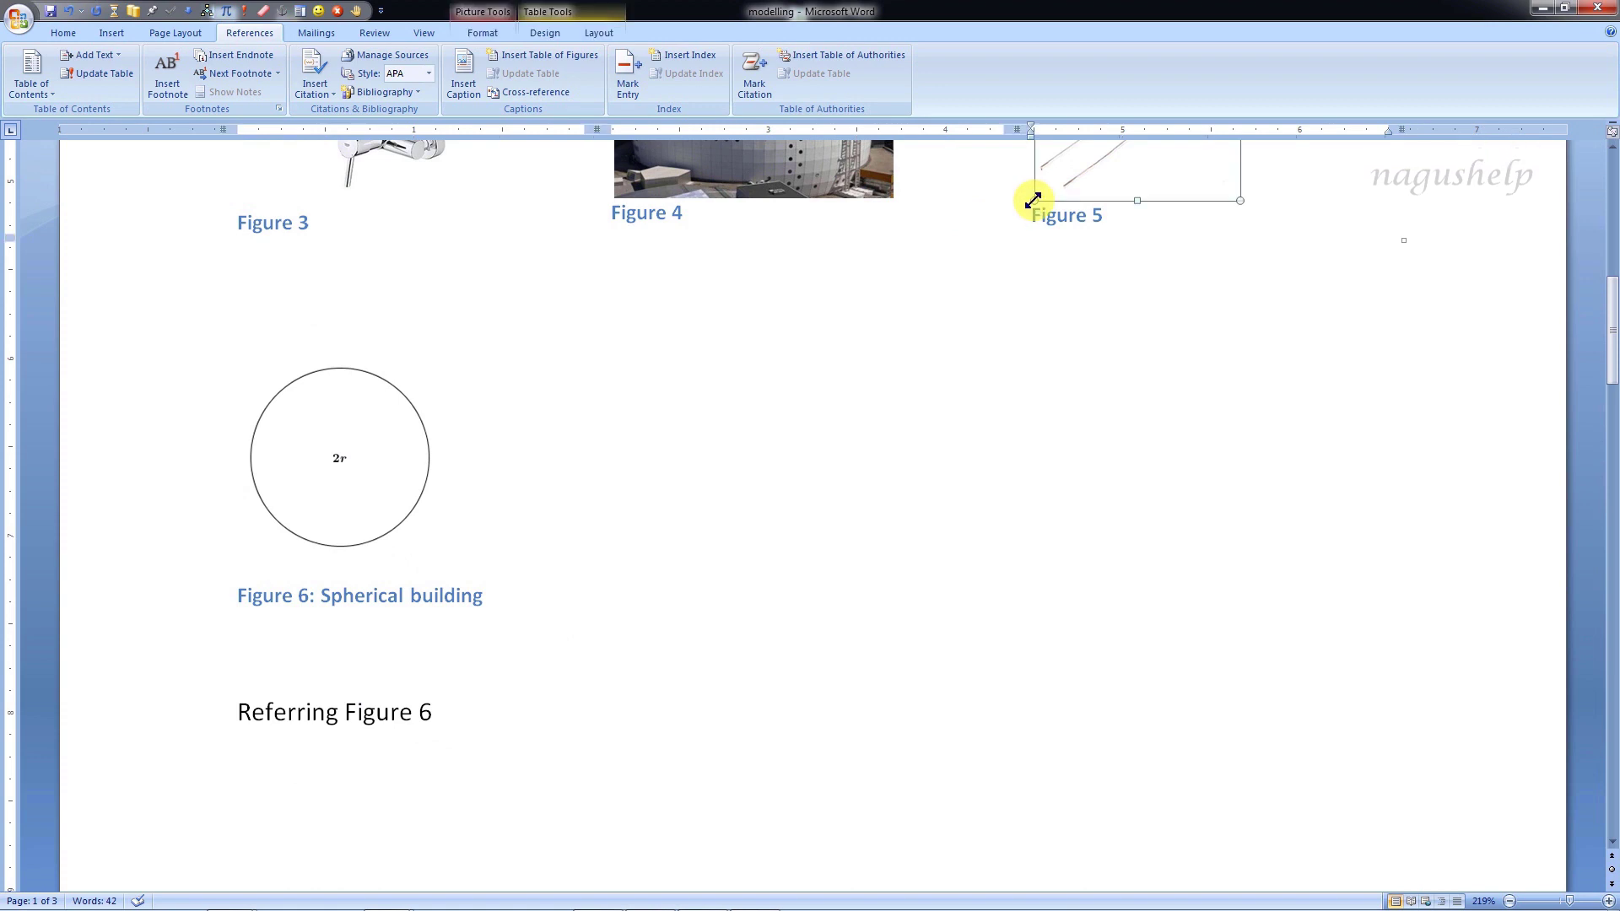
- Delete the capacitor picture and its leftover Figure 5 caption
key(Delete)
triple_click(1062, 225)
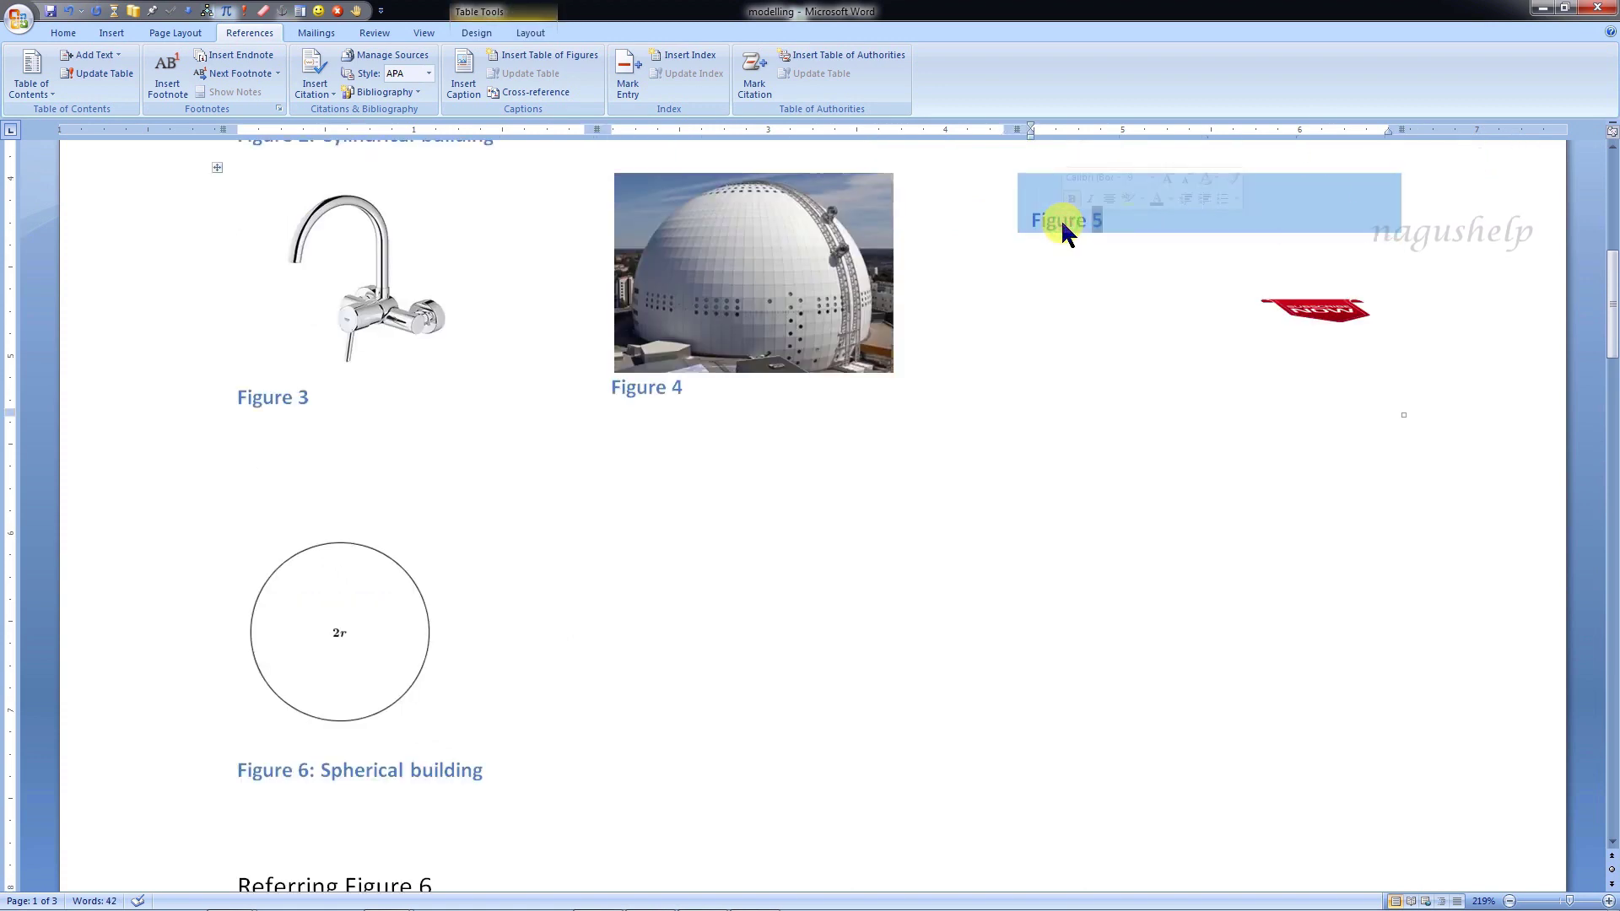
key(Delete)
click(981, 548)
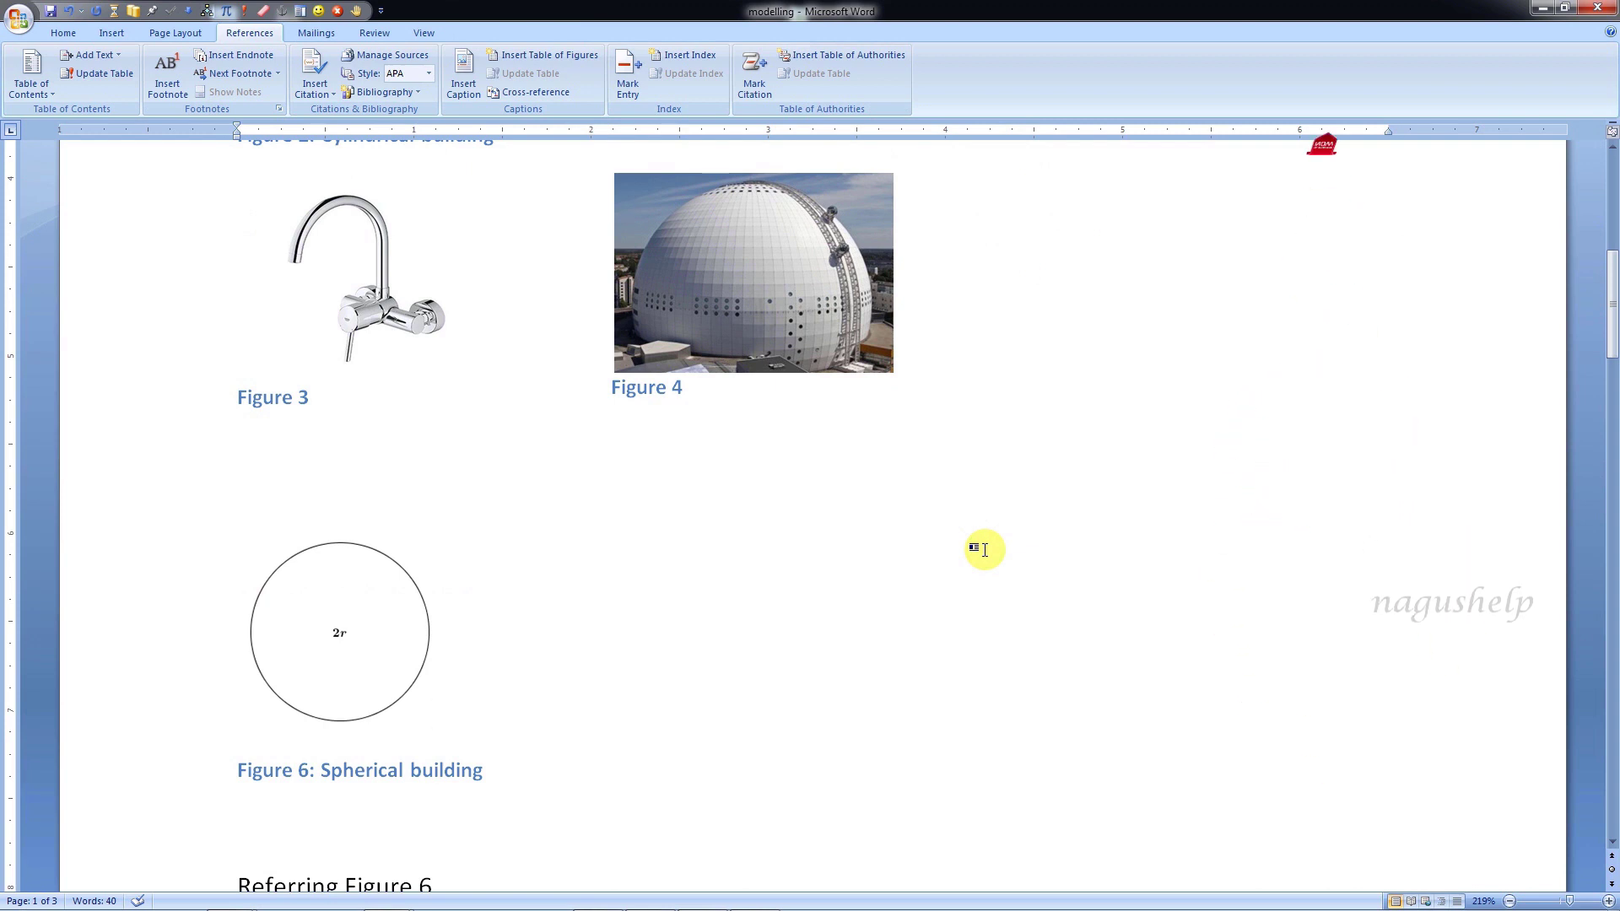
- Update all fields in the whole document so the sphere and its reference become Figure 5
key(ctrl+a)
right_click(985, 553)
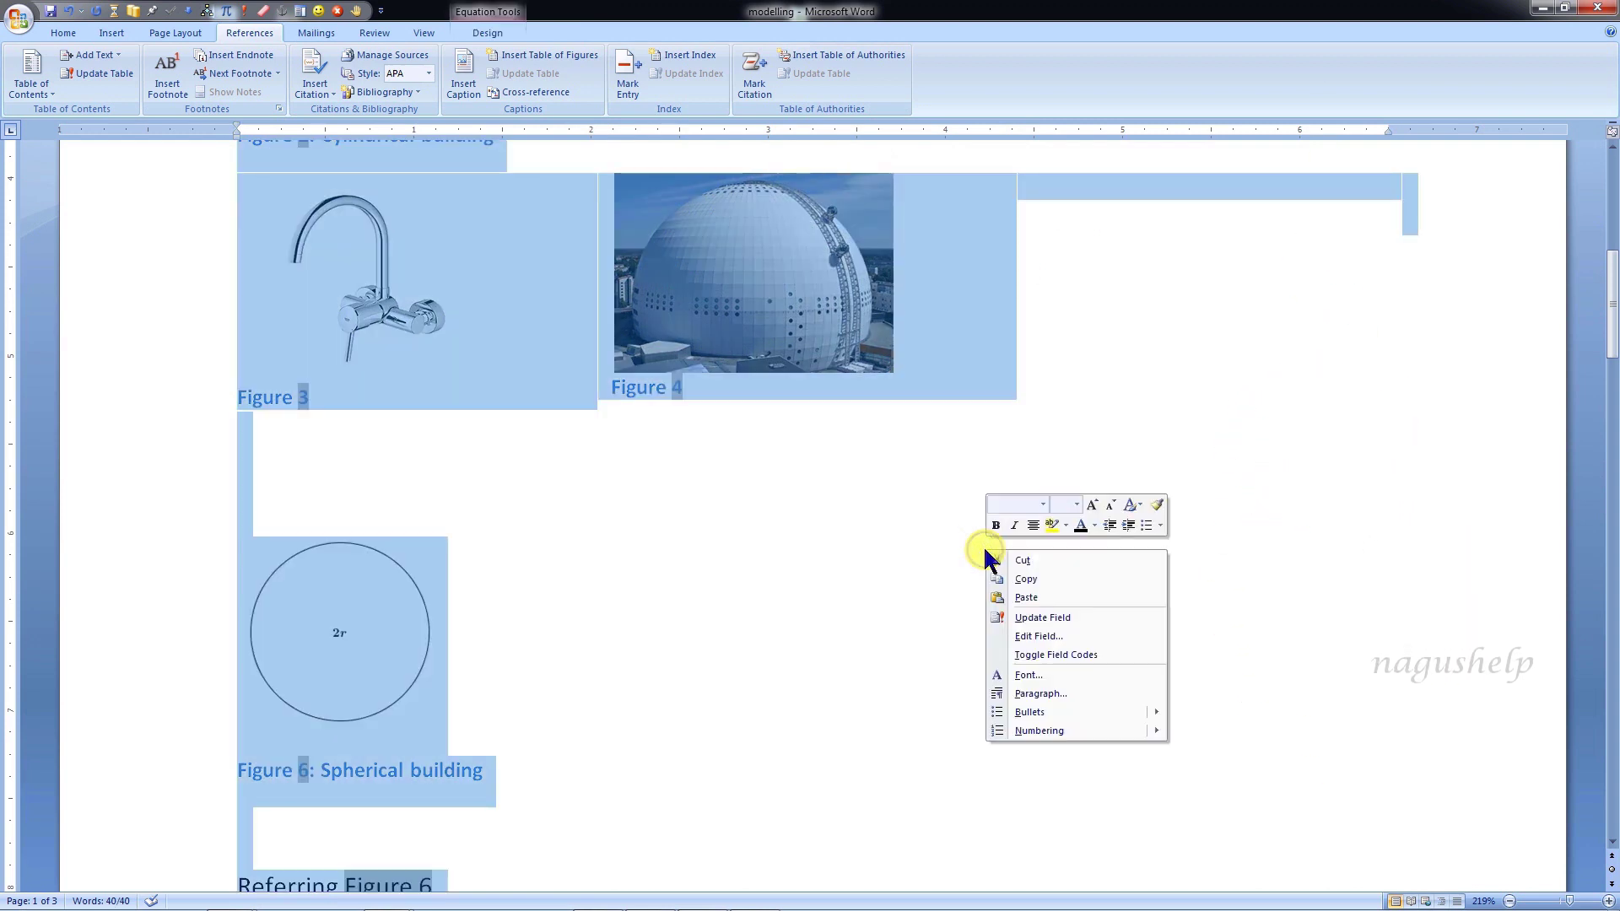
click(1032, 631)
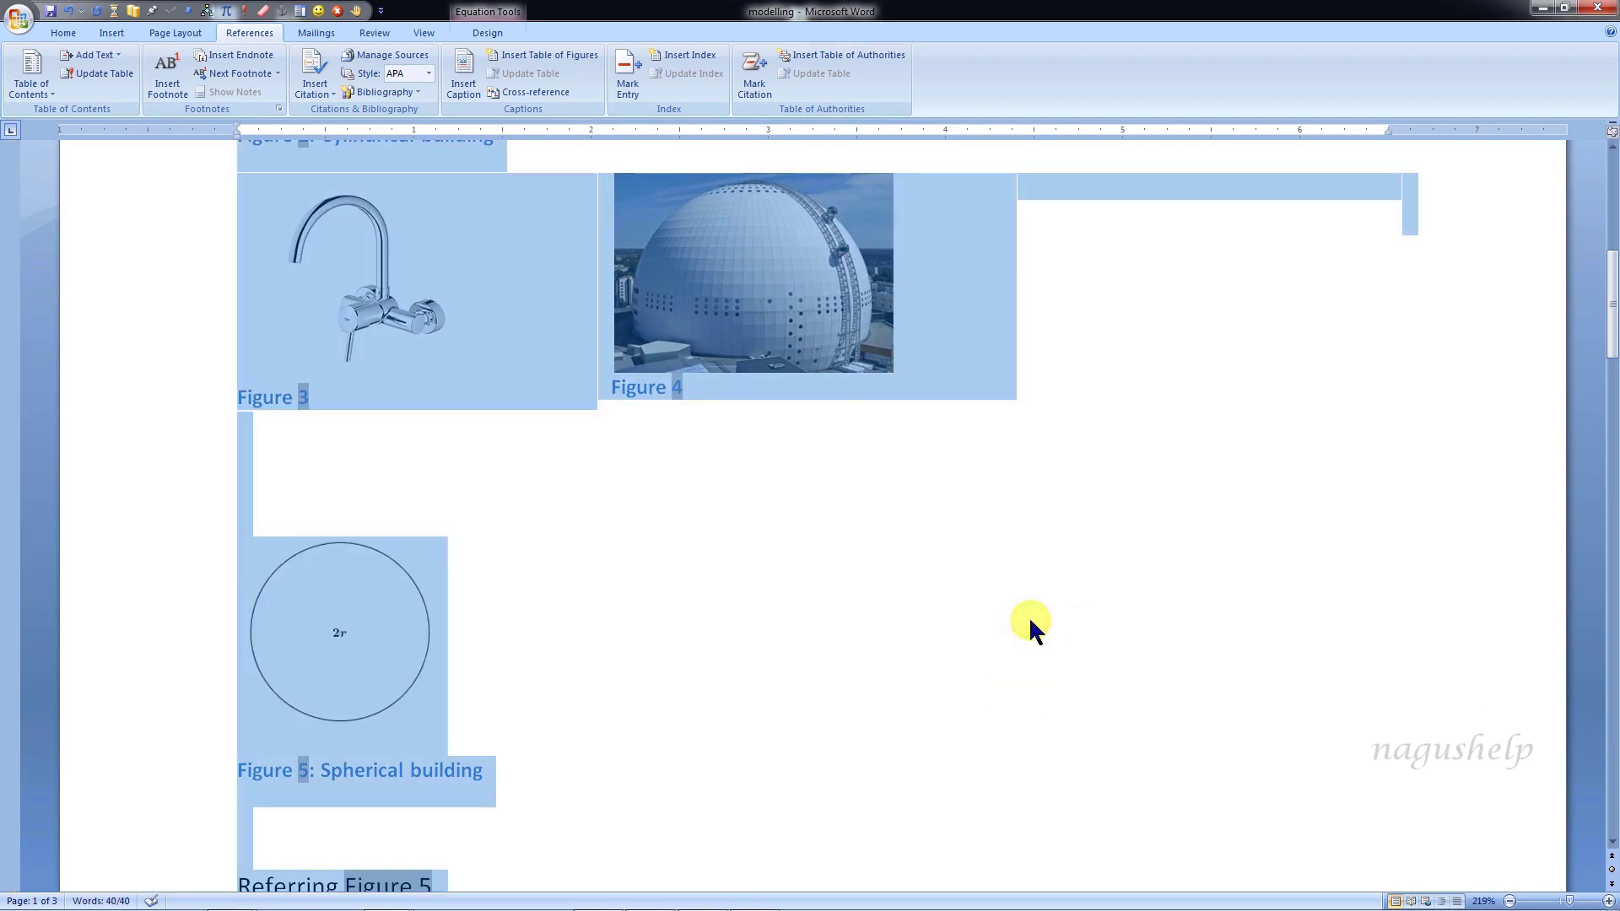
click(1031, 623)
- Caption the first R-values table as Table 1 and set its text wrapping to None
right_click(214, 207)
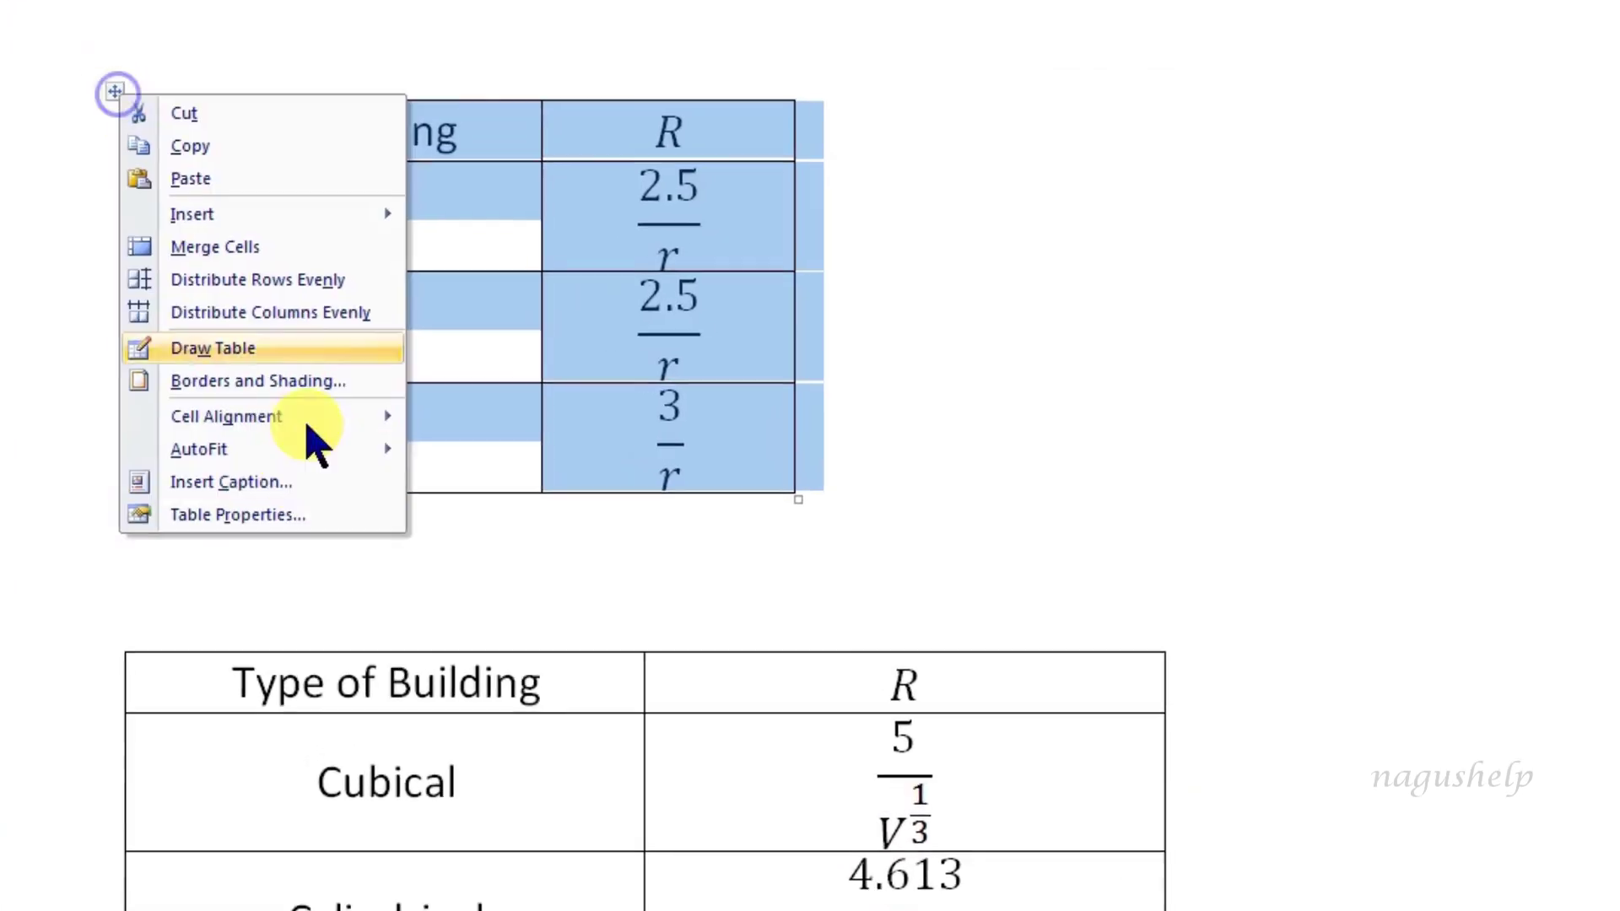
click(245, 482)
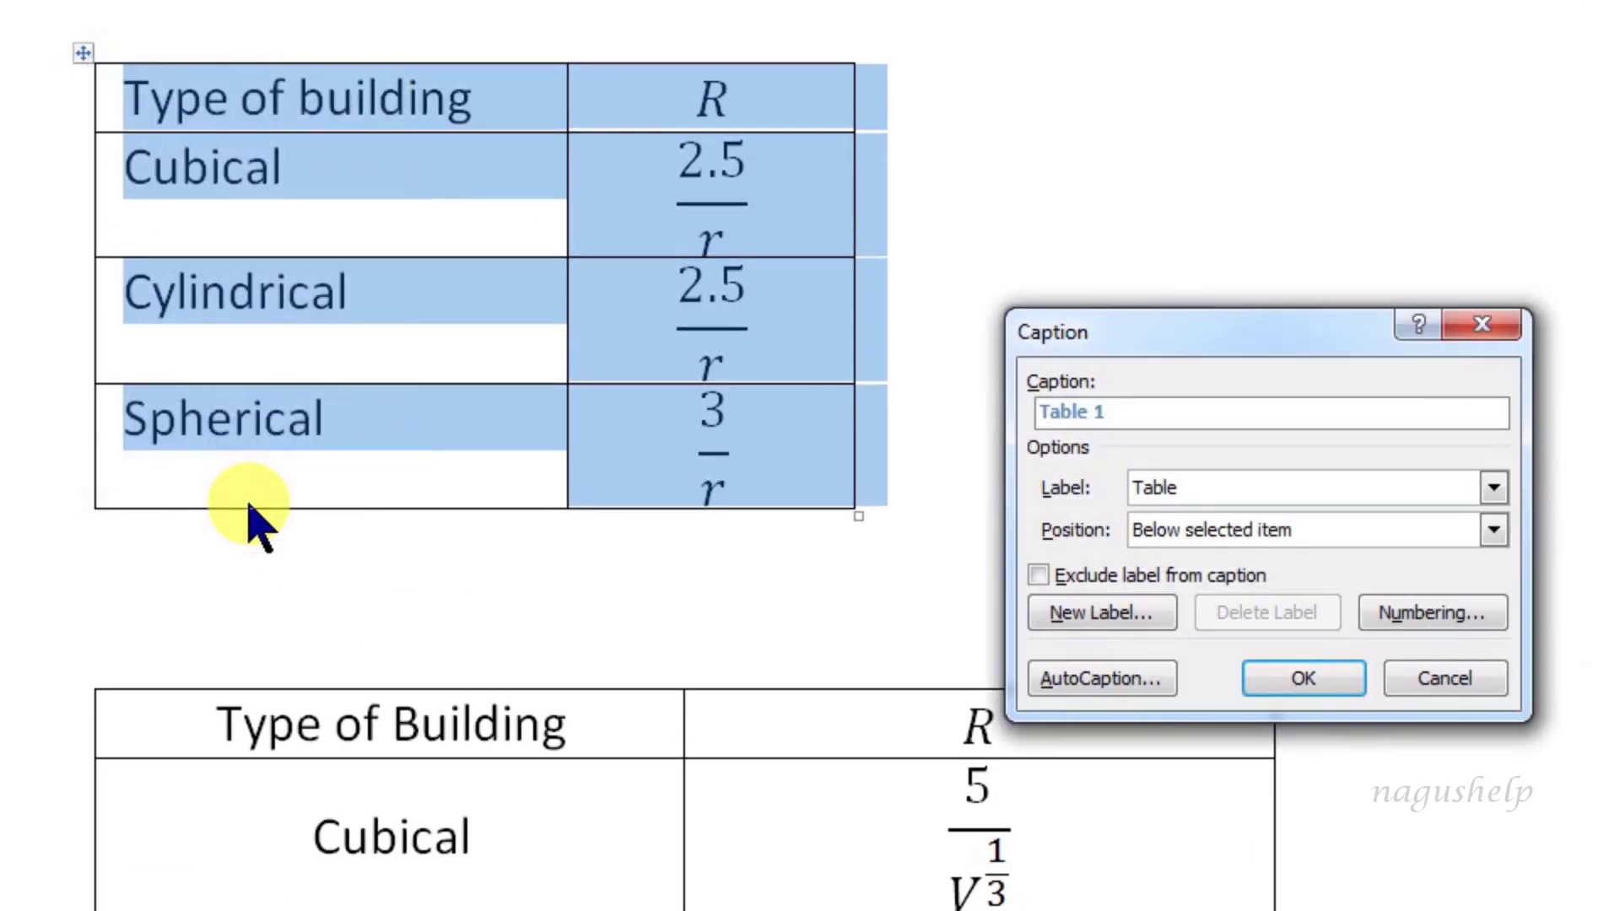
click(1295, 679)
right_click(81, 49)
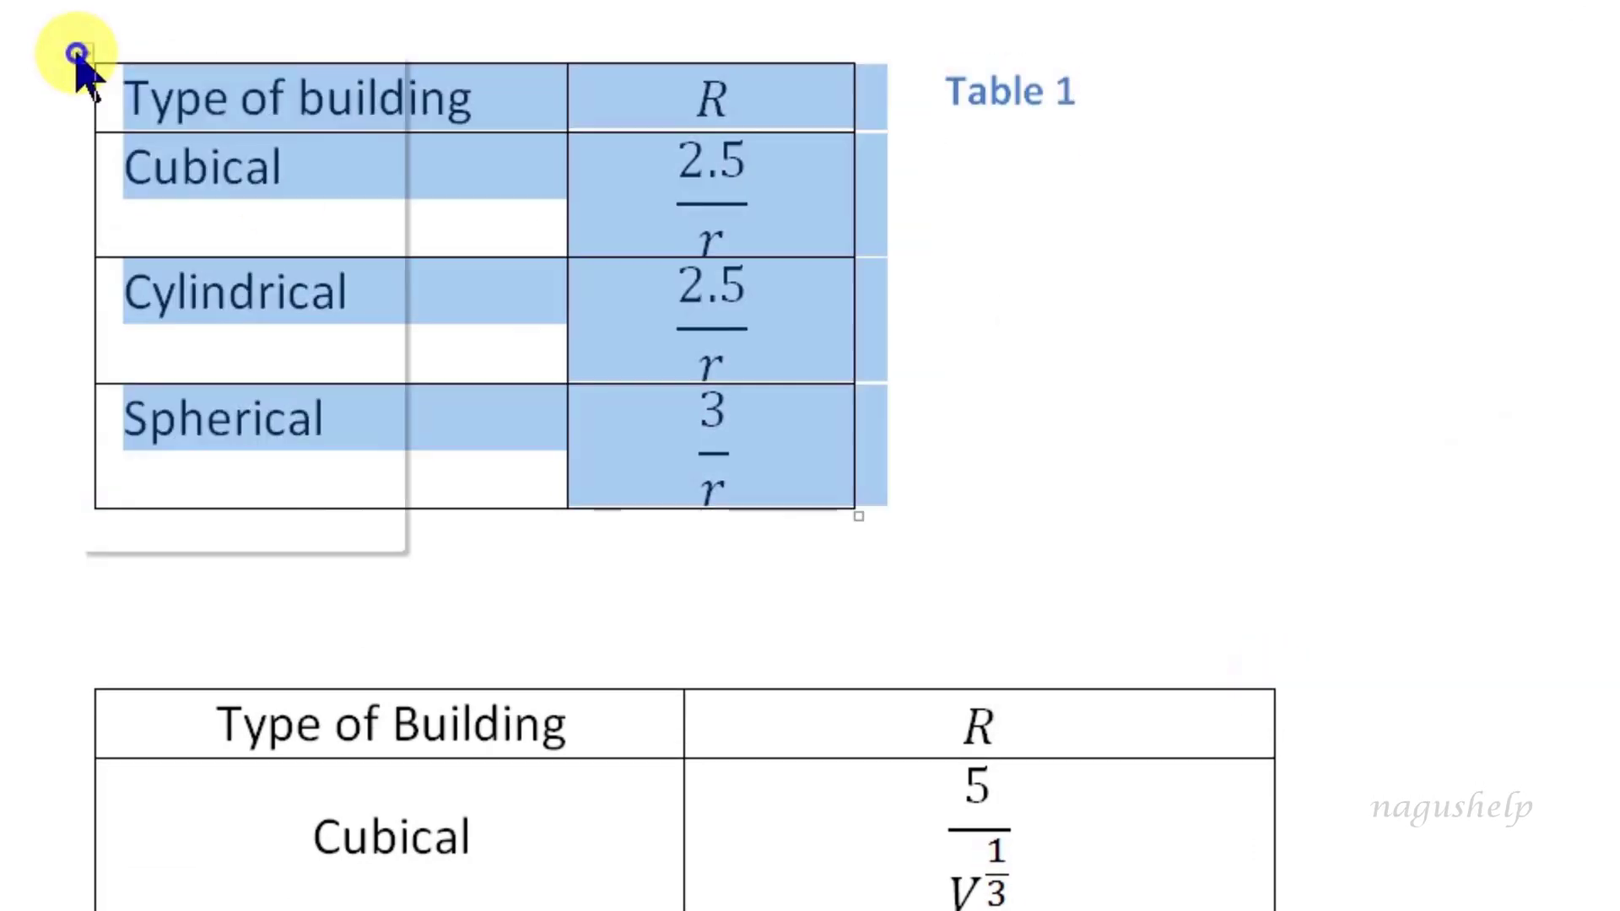
click(76, 635)
click(1022, 606)
click(1419, 859)
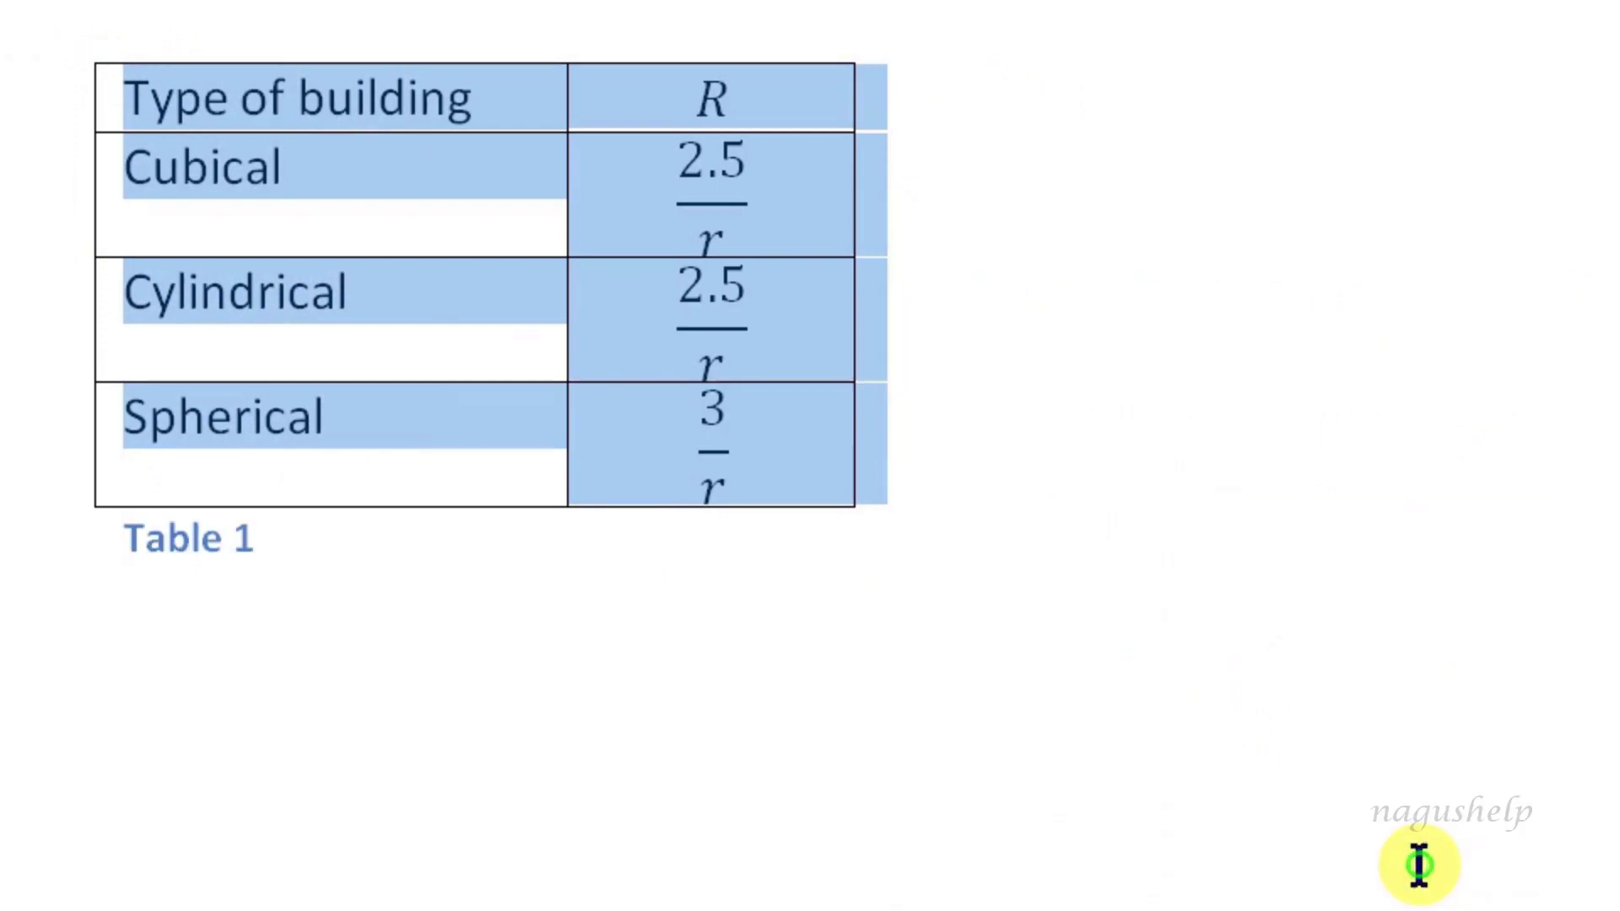
click(175, 907)
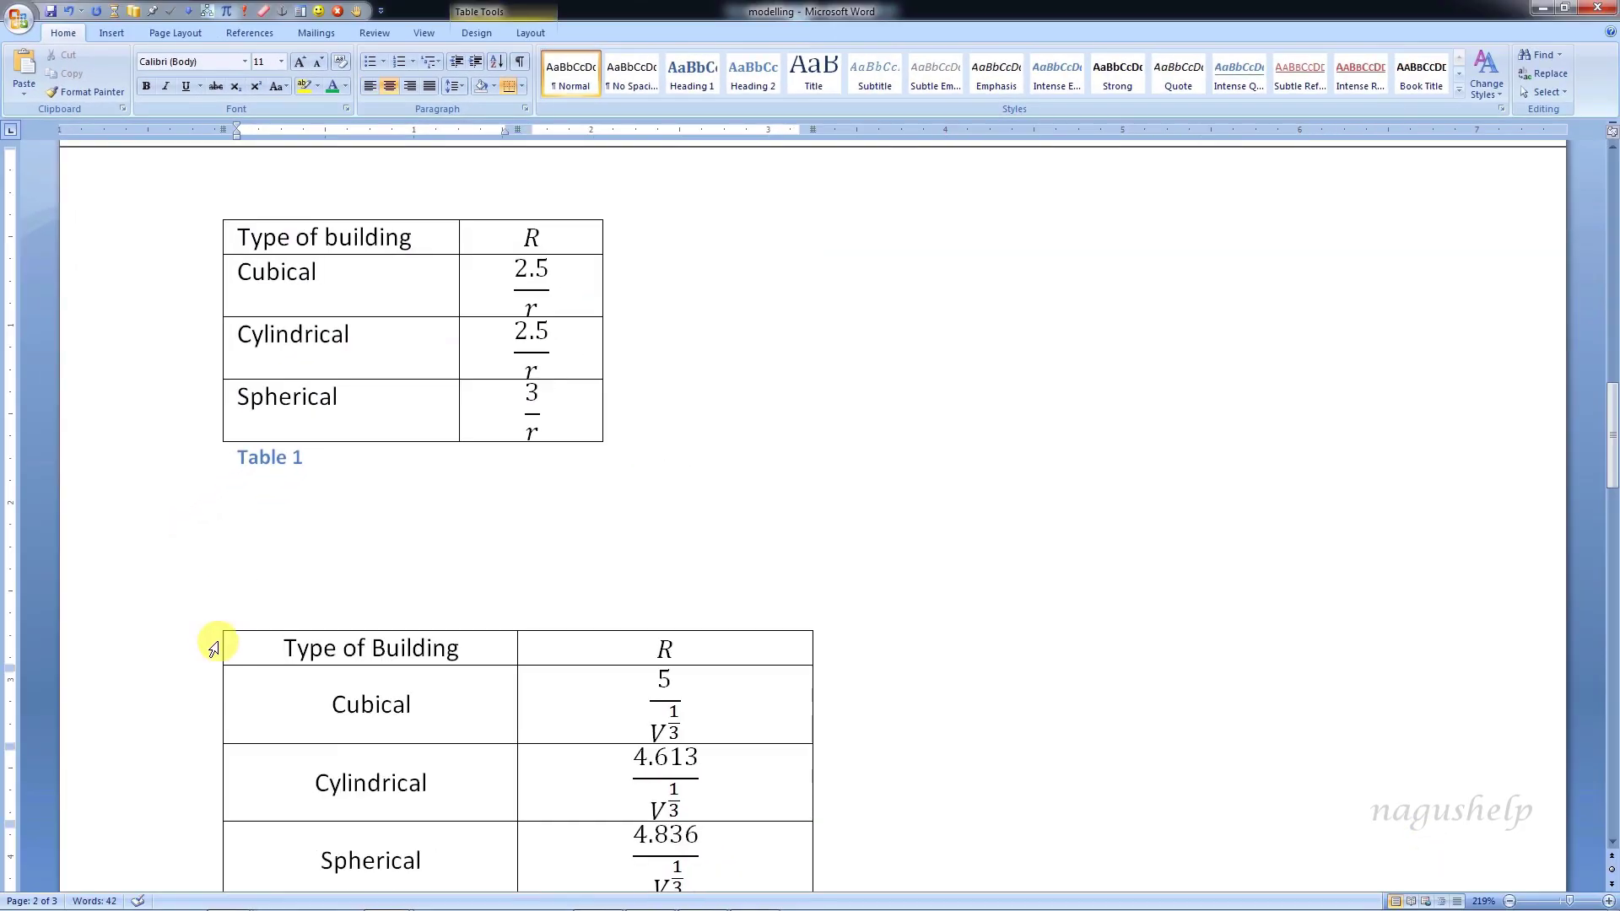
- Caption the second table 'Table 2' and complete the first caption as 'Table 1: Values of R'
click(219, 628)
right_click(219, 631)
click(291, 835)
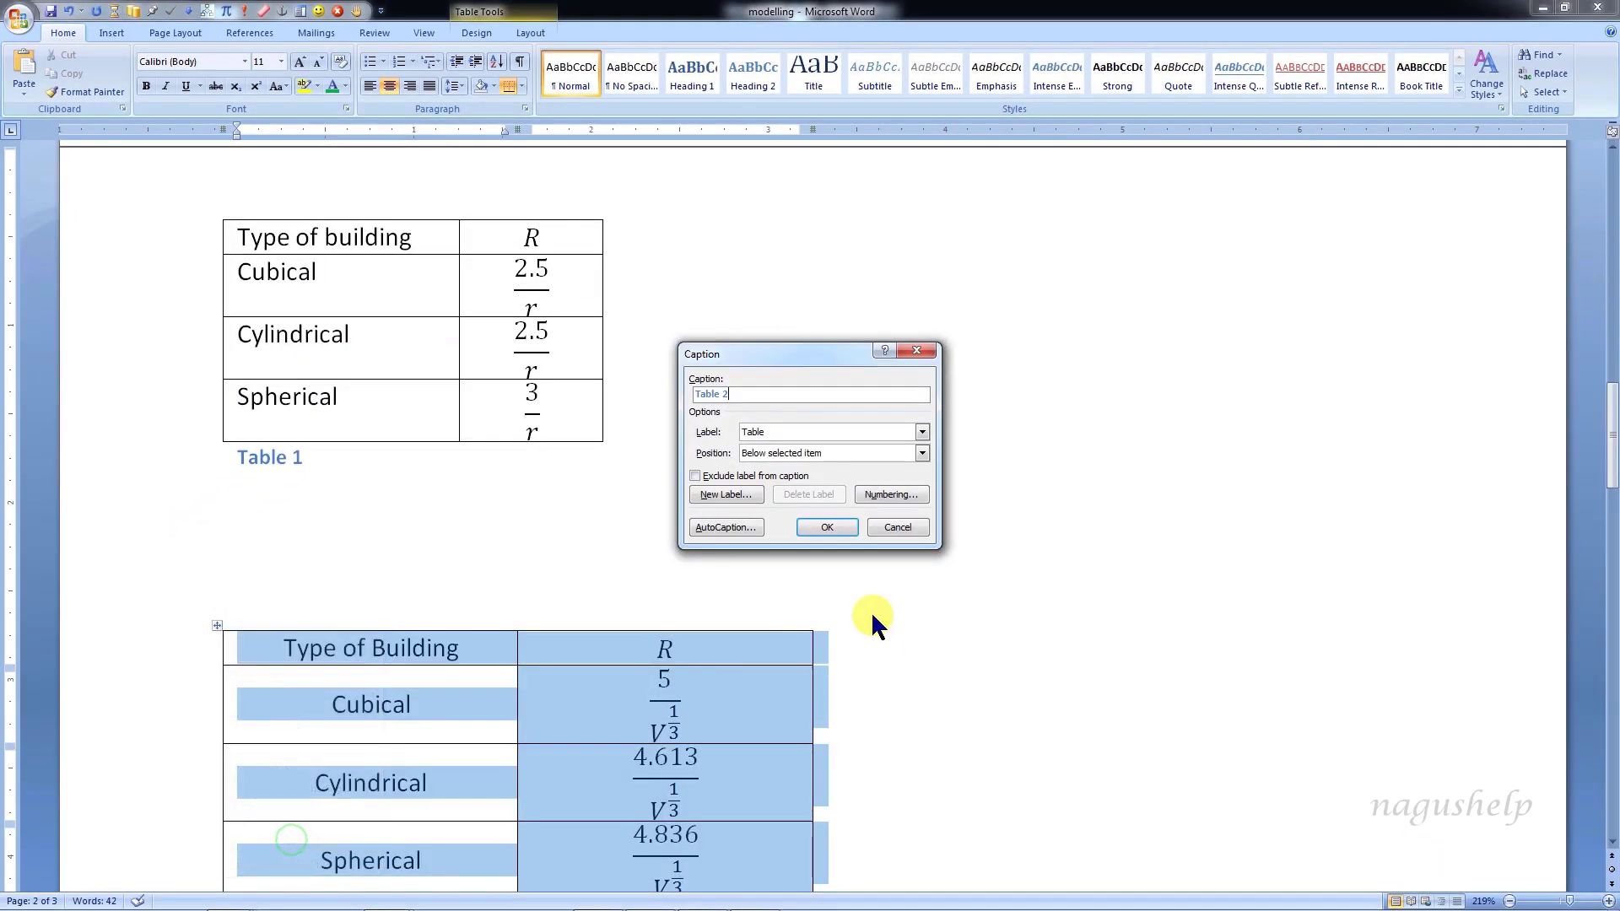
click(832, 526)
click(299, 363)
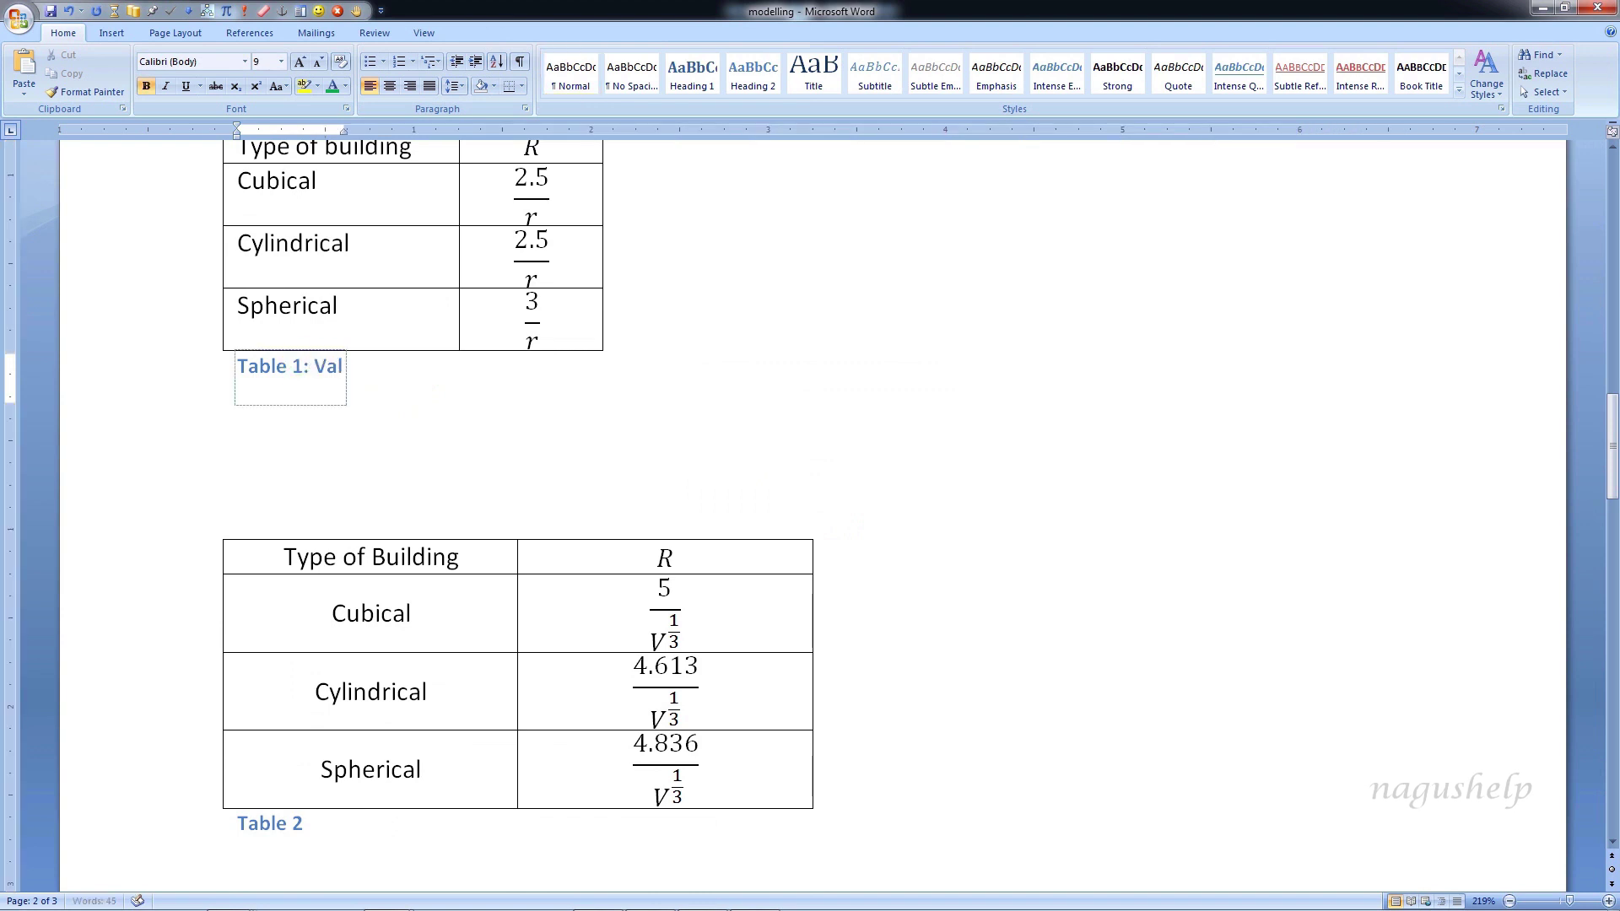
text(R)
click(739, 417)
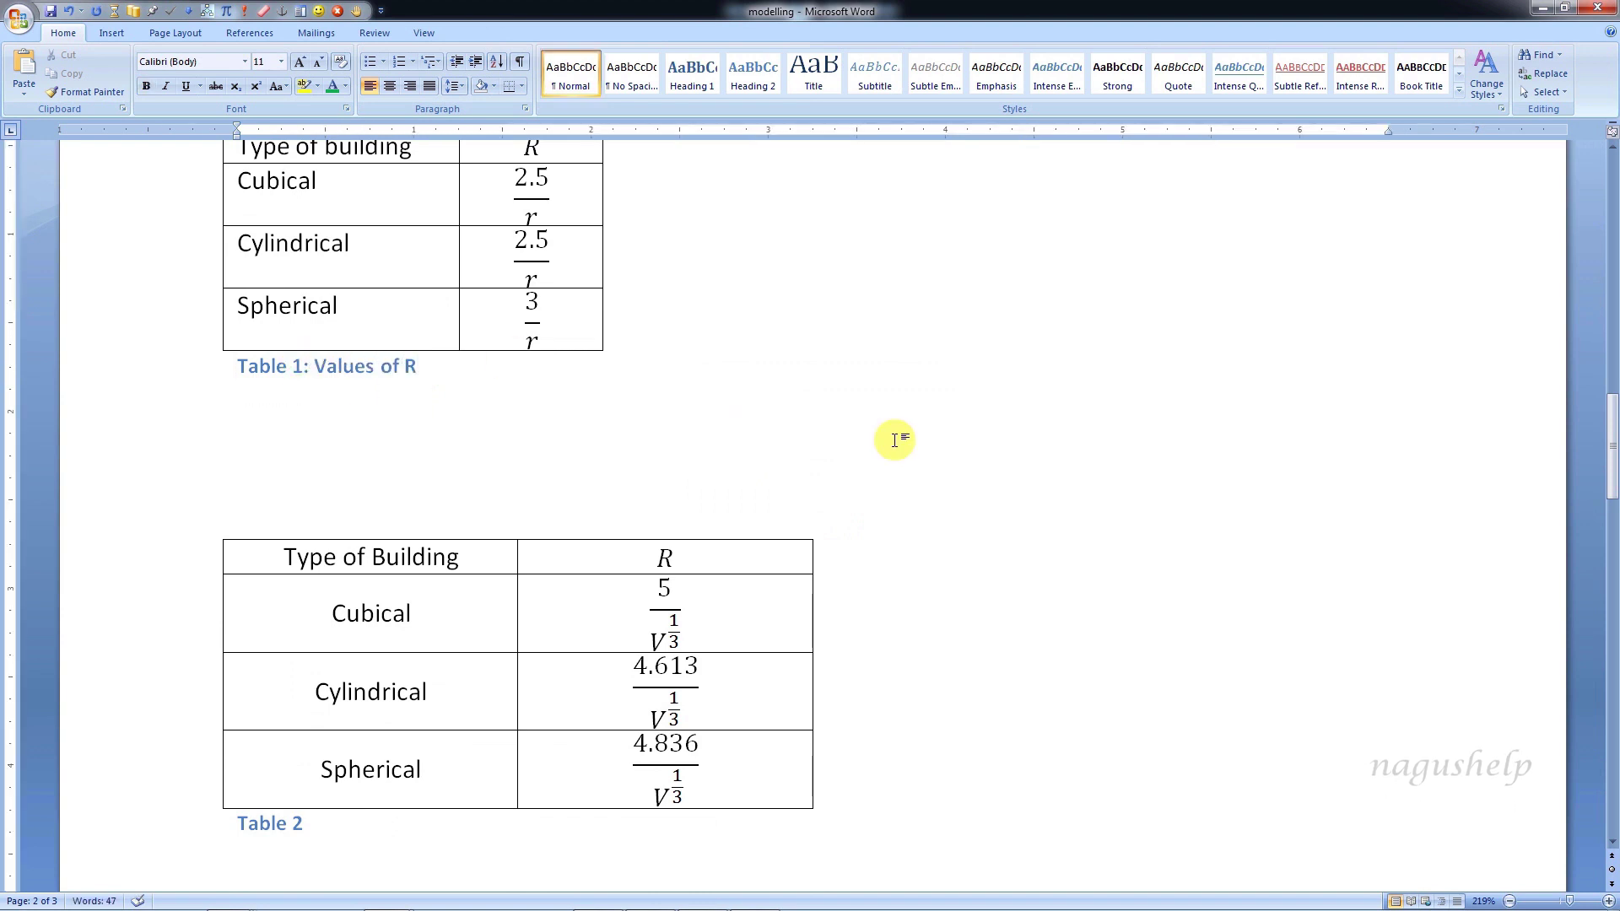
scroll(294, 184, up, 10)
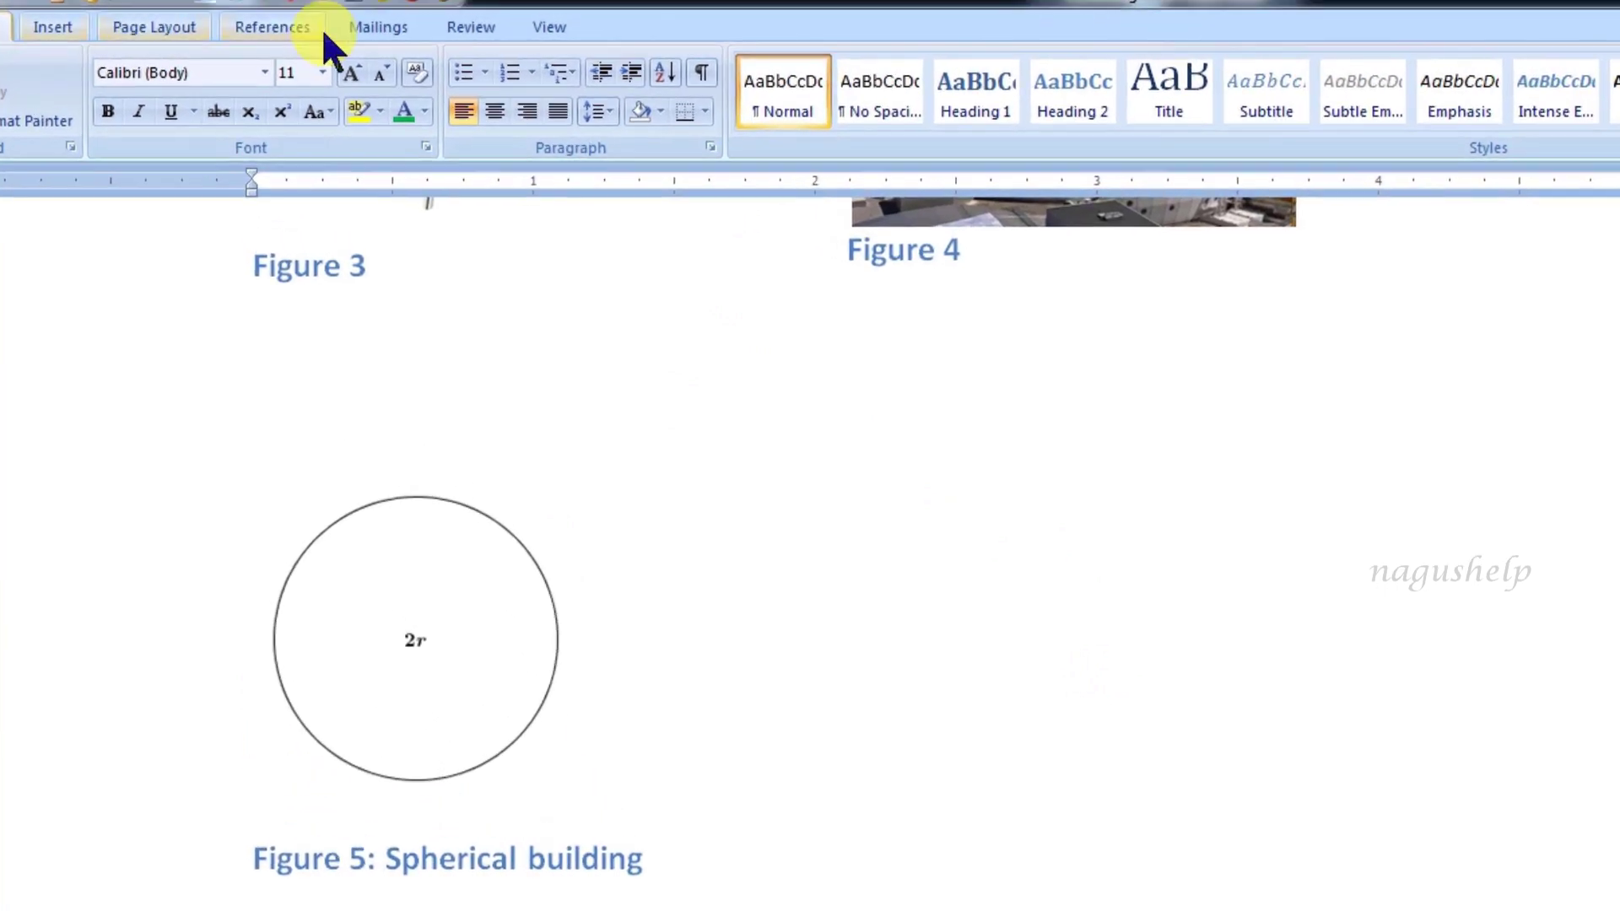
- Set the Figure caption label's numbering format to Roman numerals I, II, III
click(262, 31)
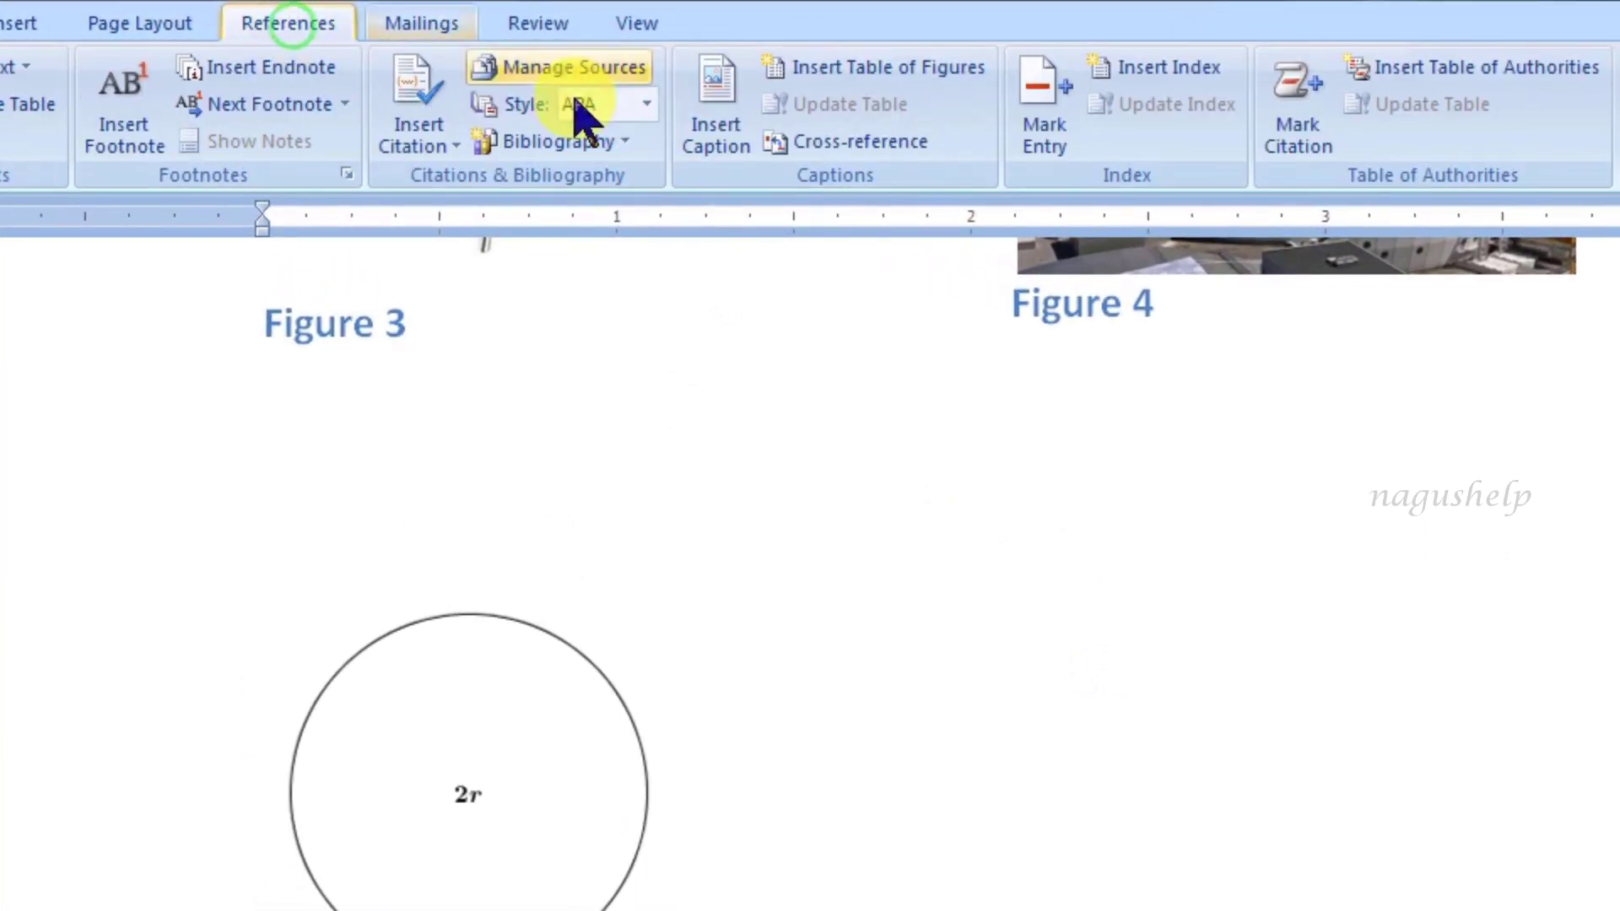
click(717, 148)
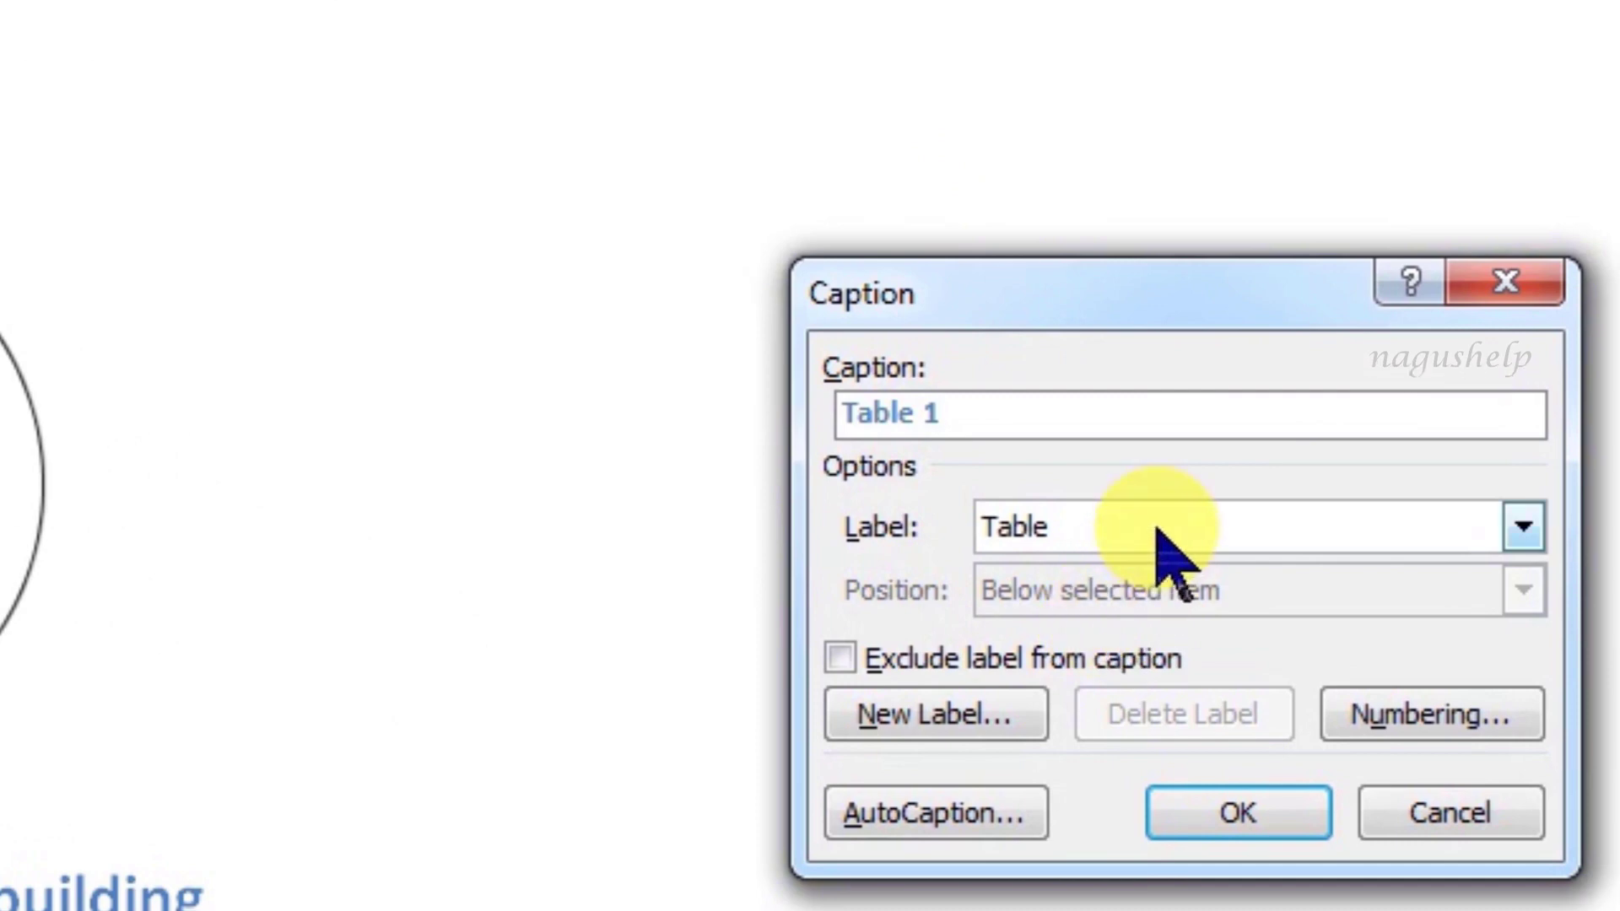
click(1160, 529)
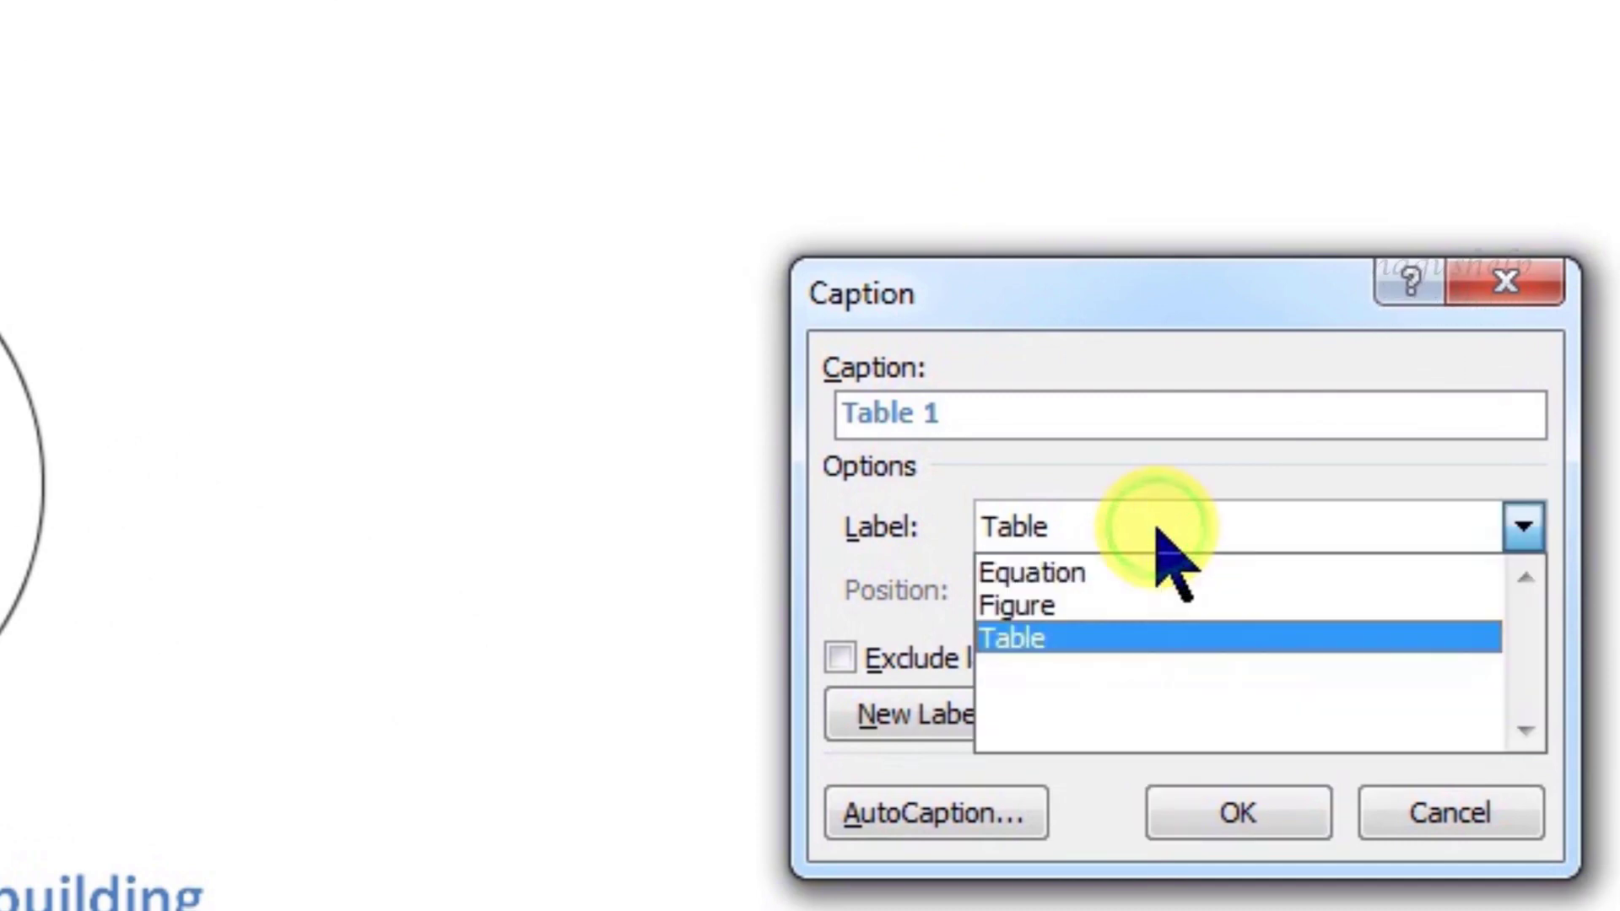
click(1101, 606)
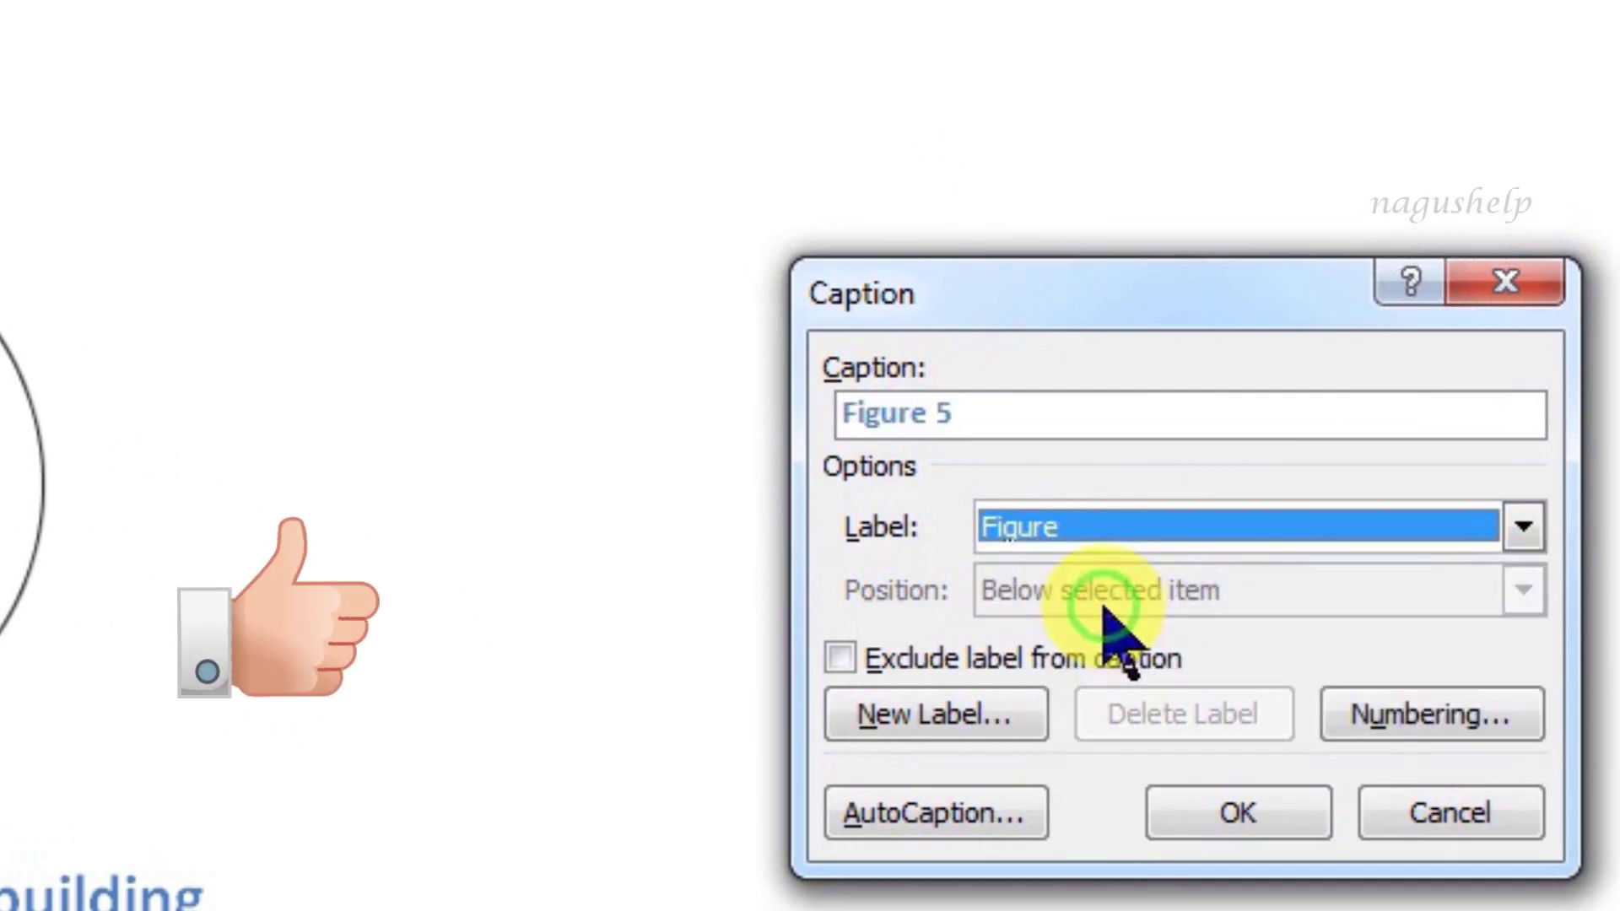
click(1413, 718)
click(1269, 432)
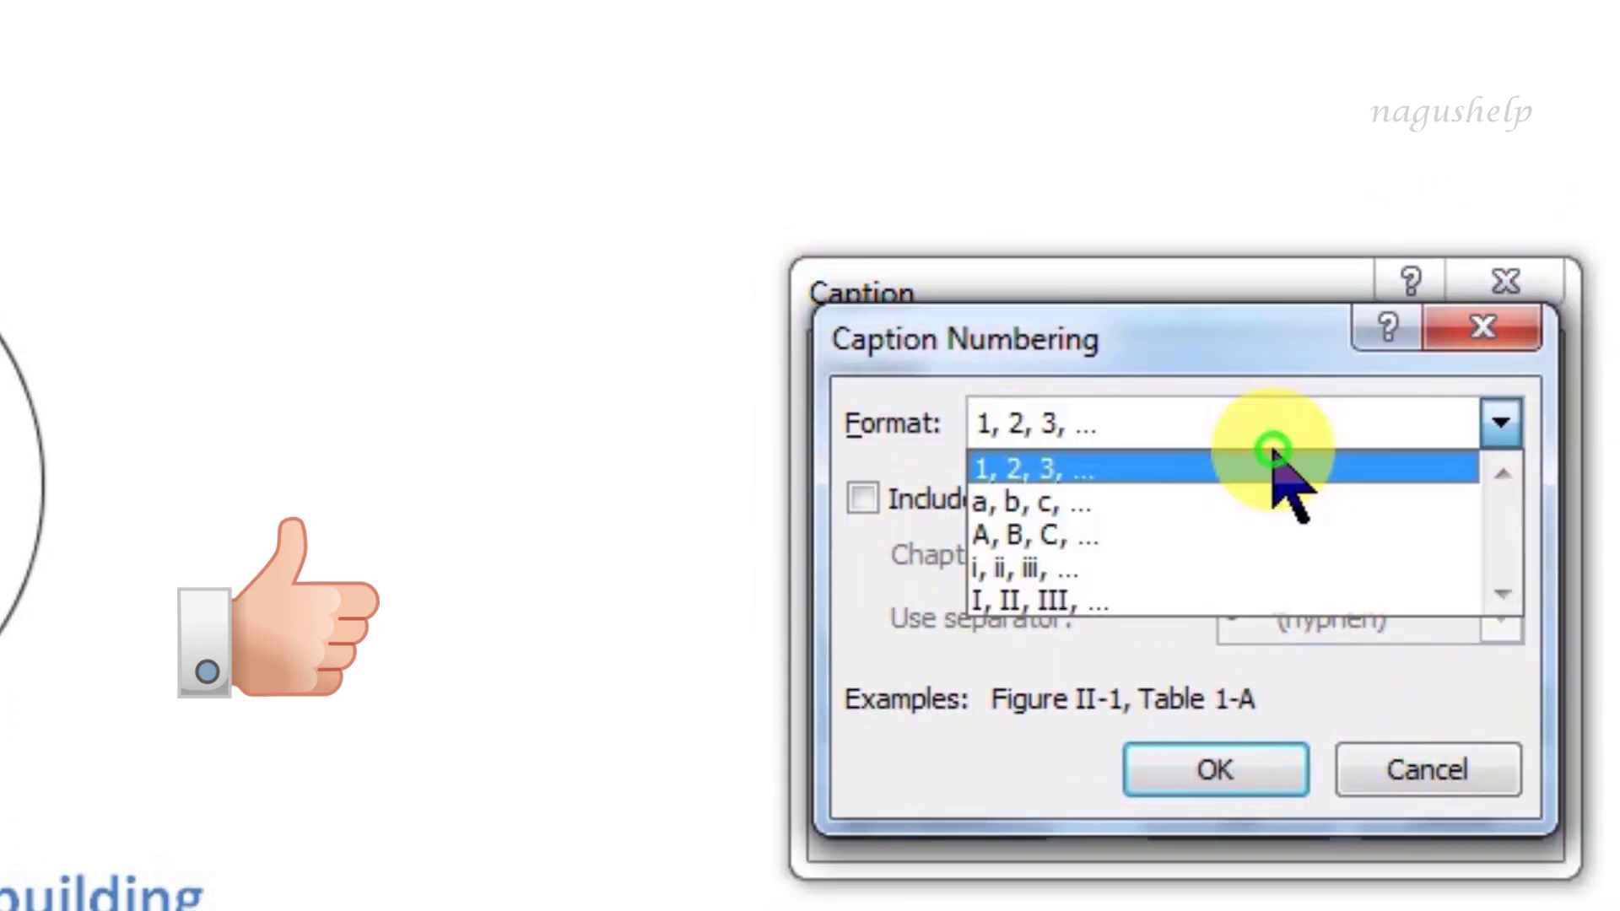
click(1149, 597)
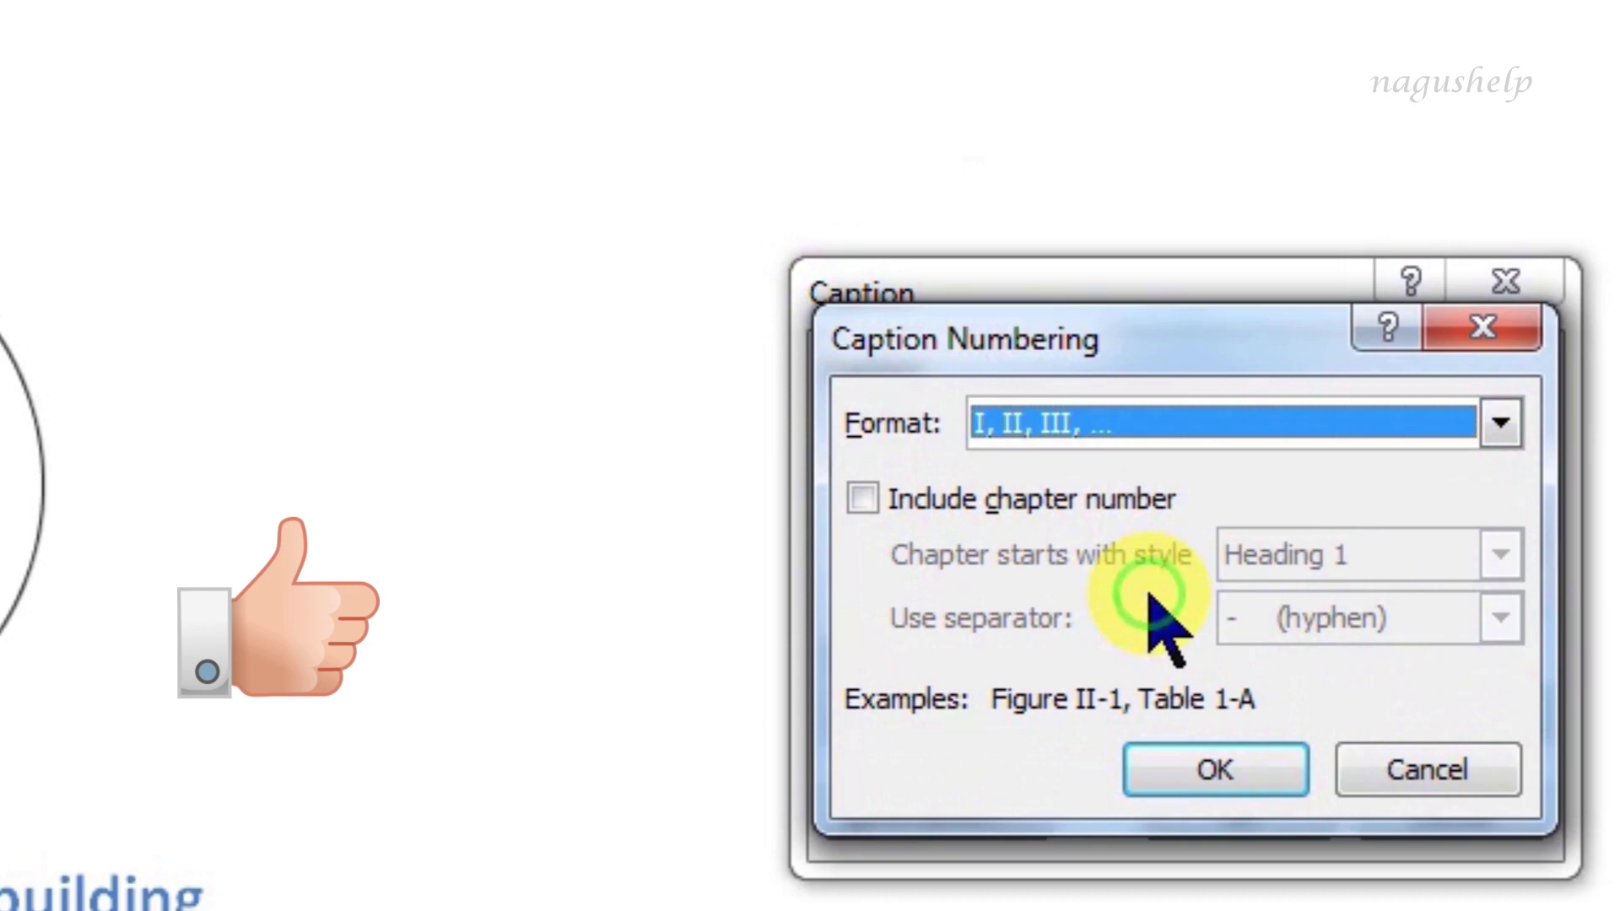
click(1191, 802)
click(1446, 814)
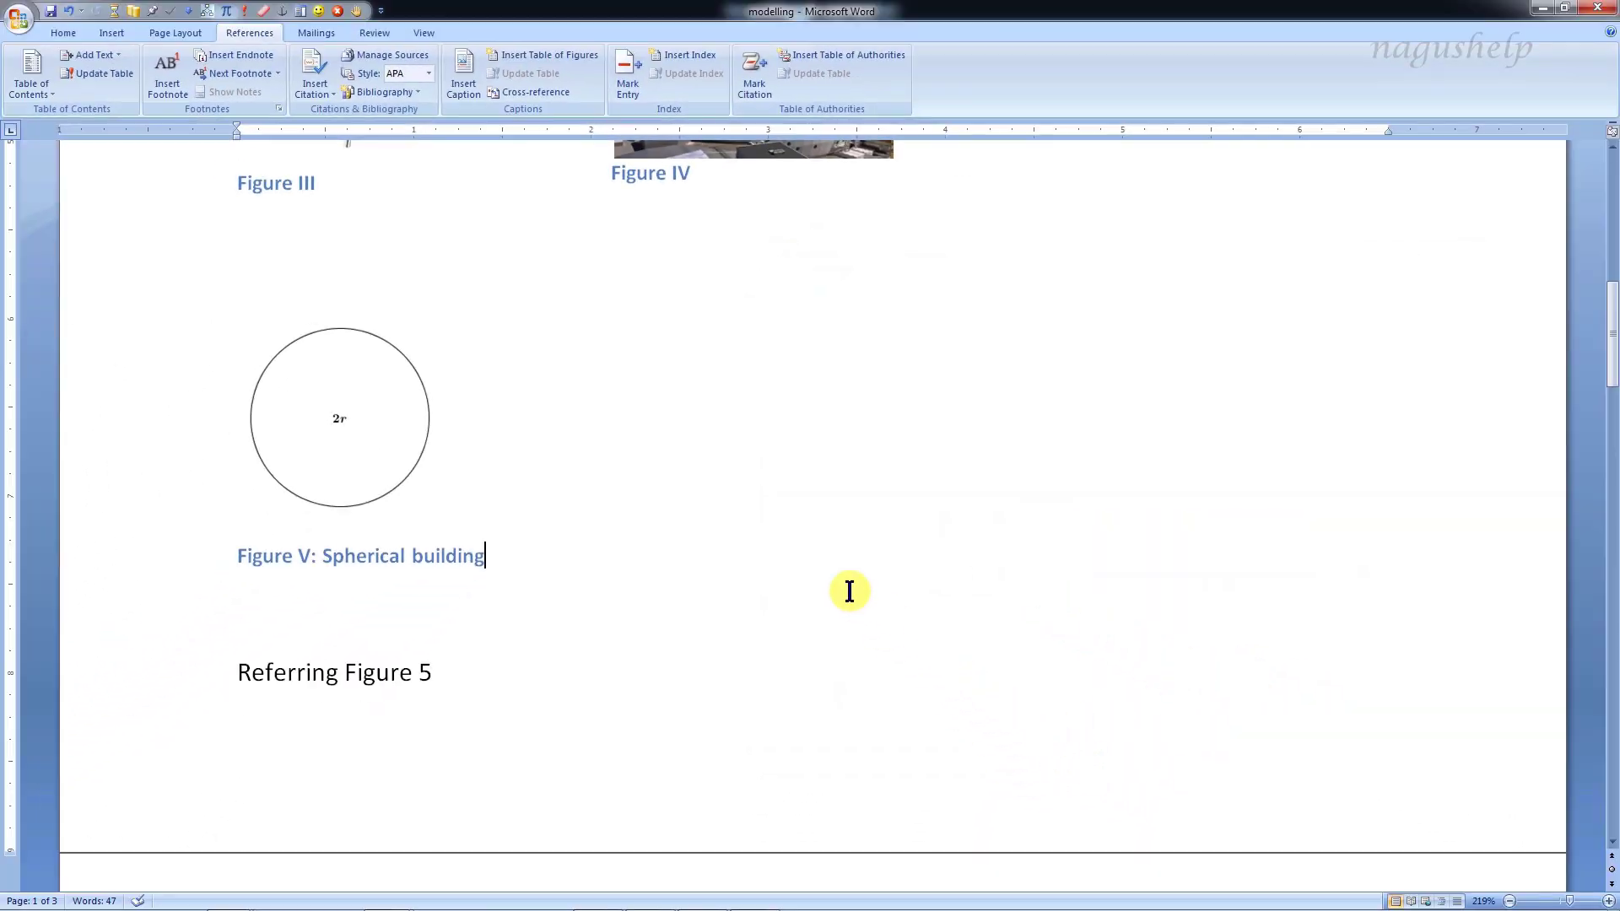
- Review the captions, then open the context menu of the 'Figure 5' cross-reference
scroll(850, 591, up, 8)
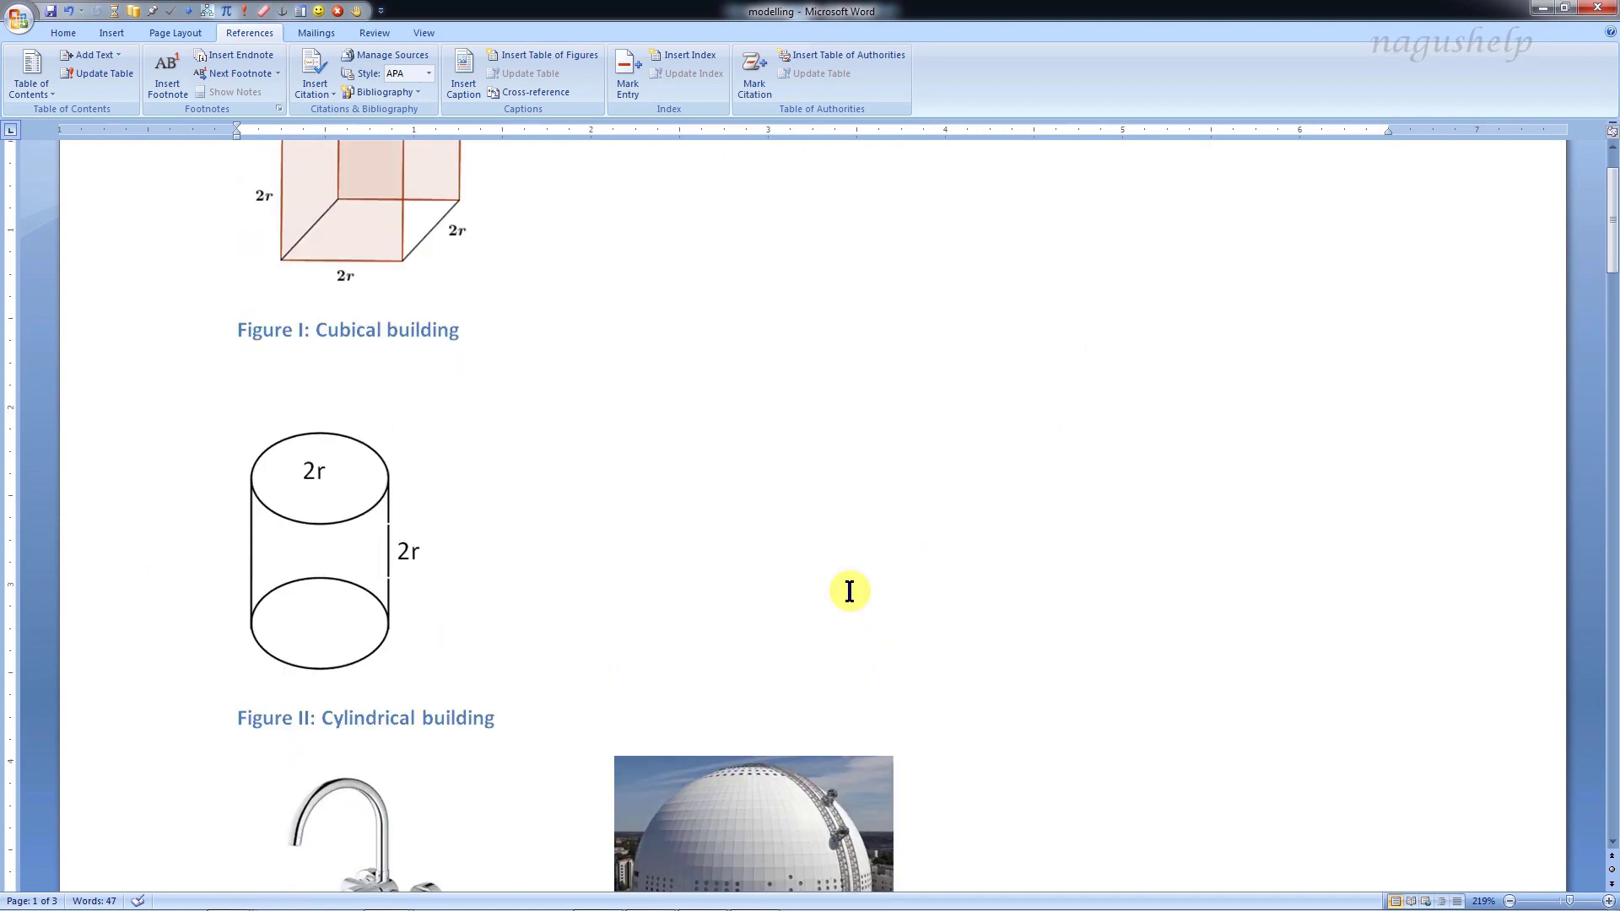
scroll(850, 591, down, 12)
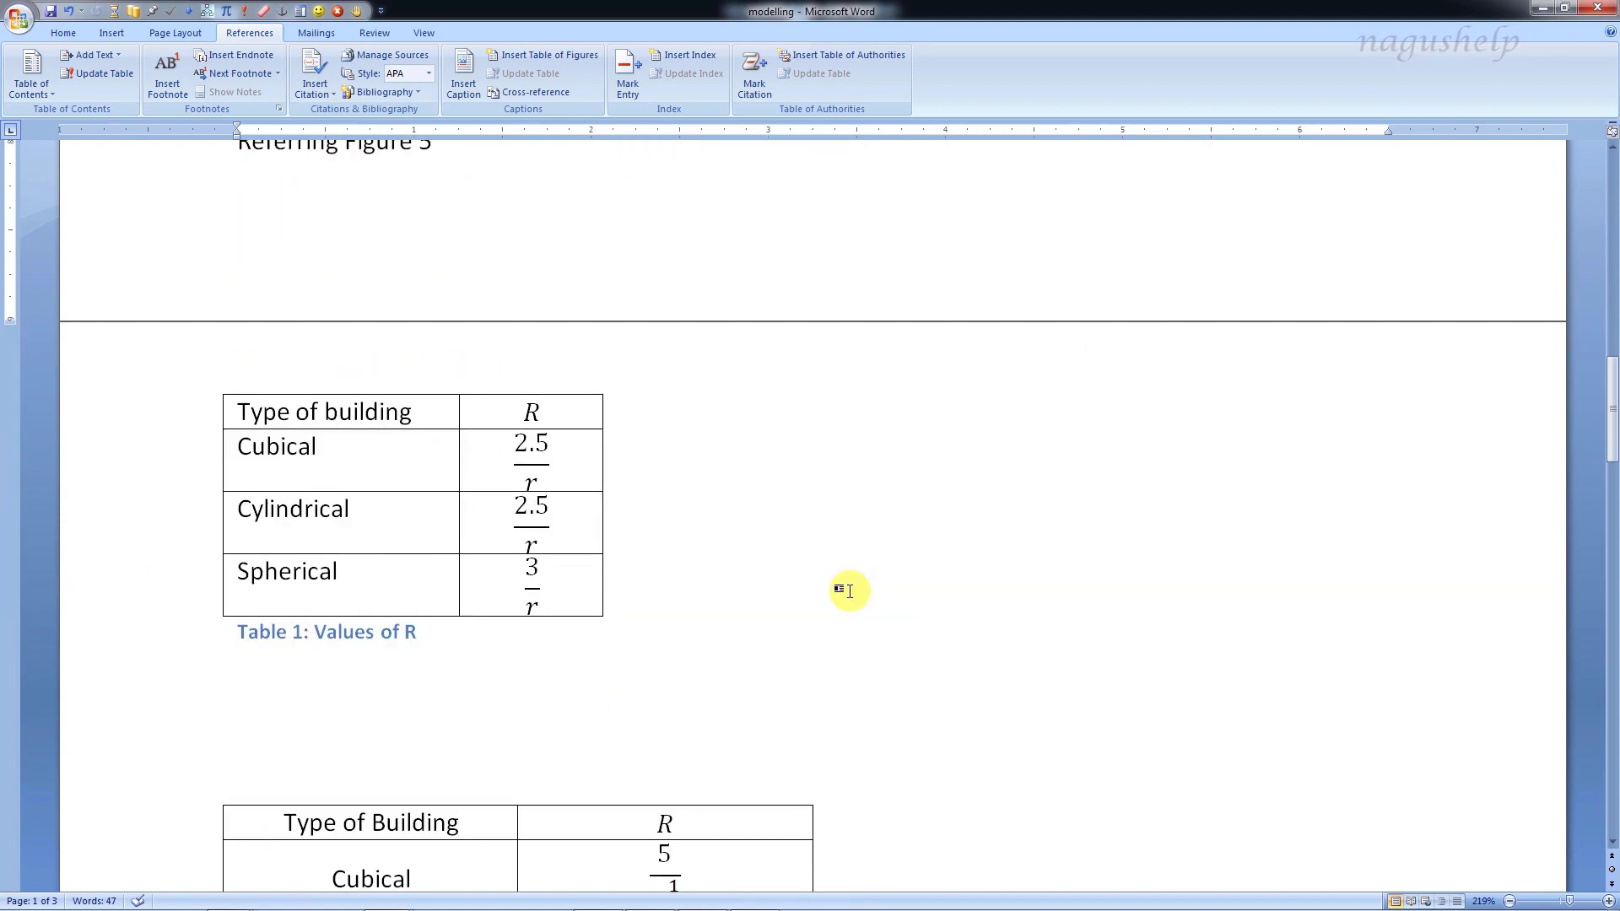
scroll(849, 591, down, 3)
scroll(849, 591, up, 6)
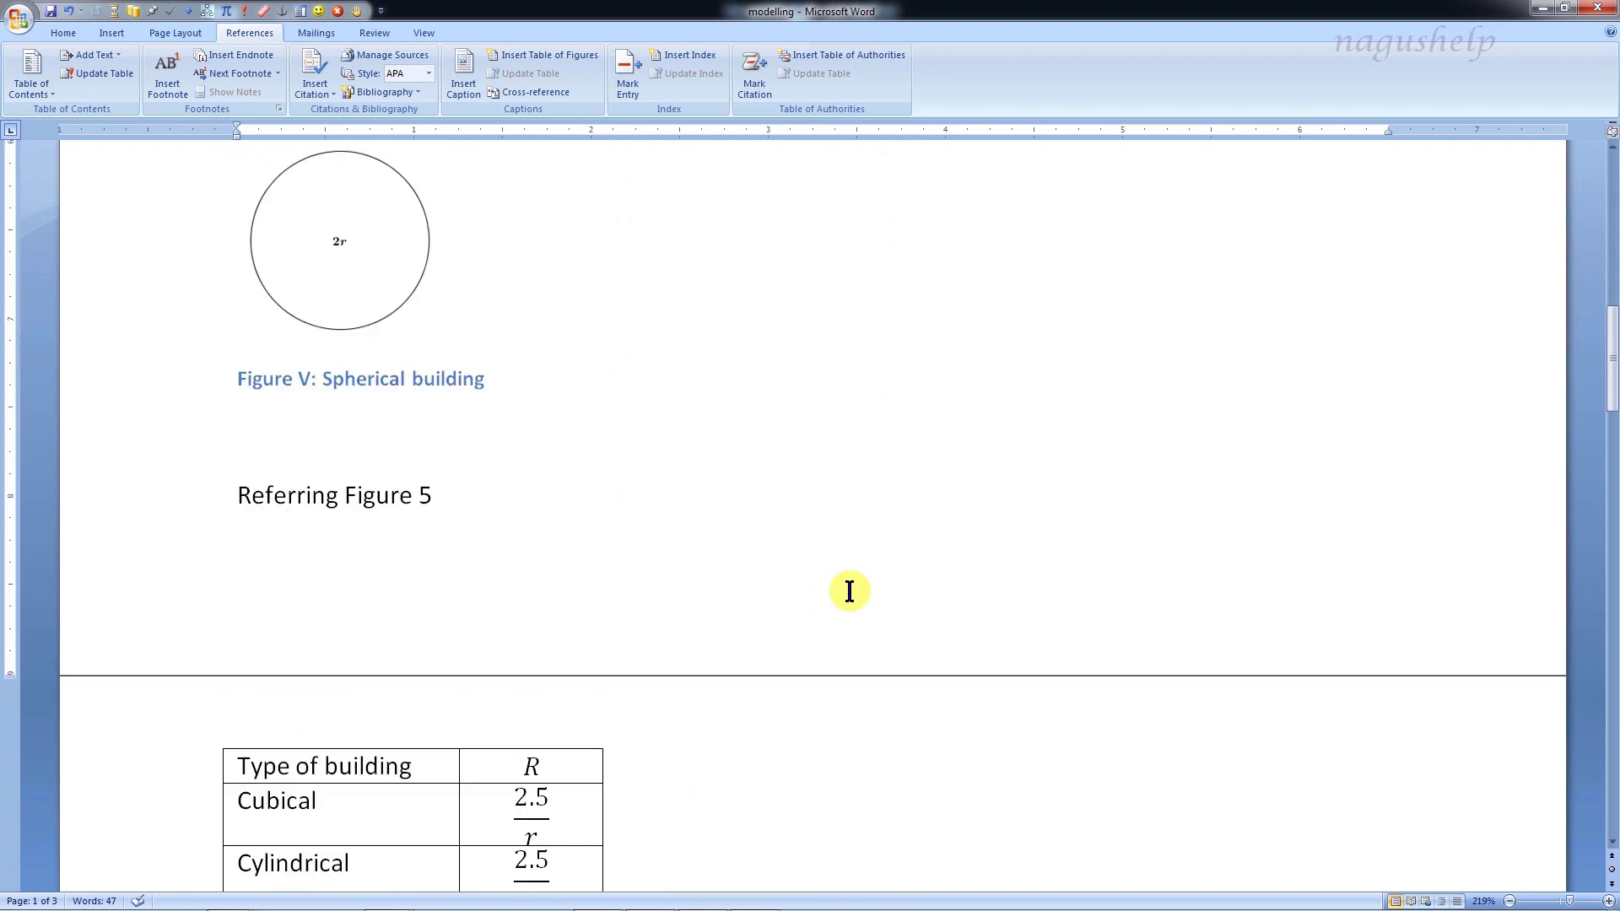
right_click(377, 502)
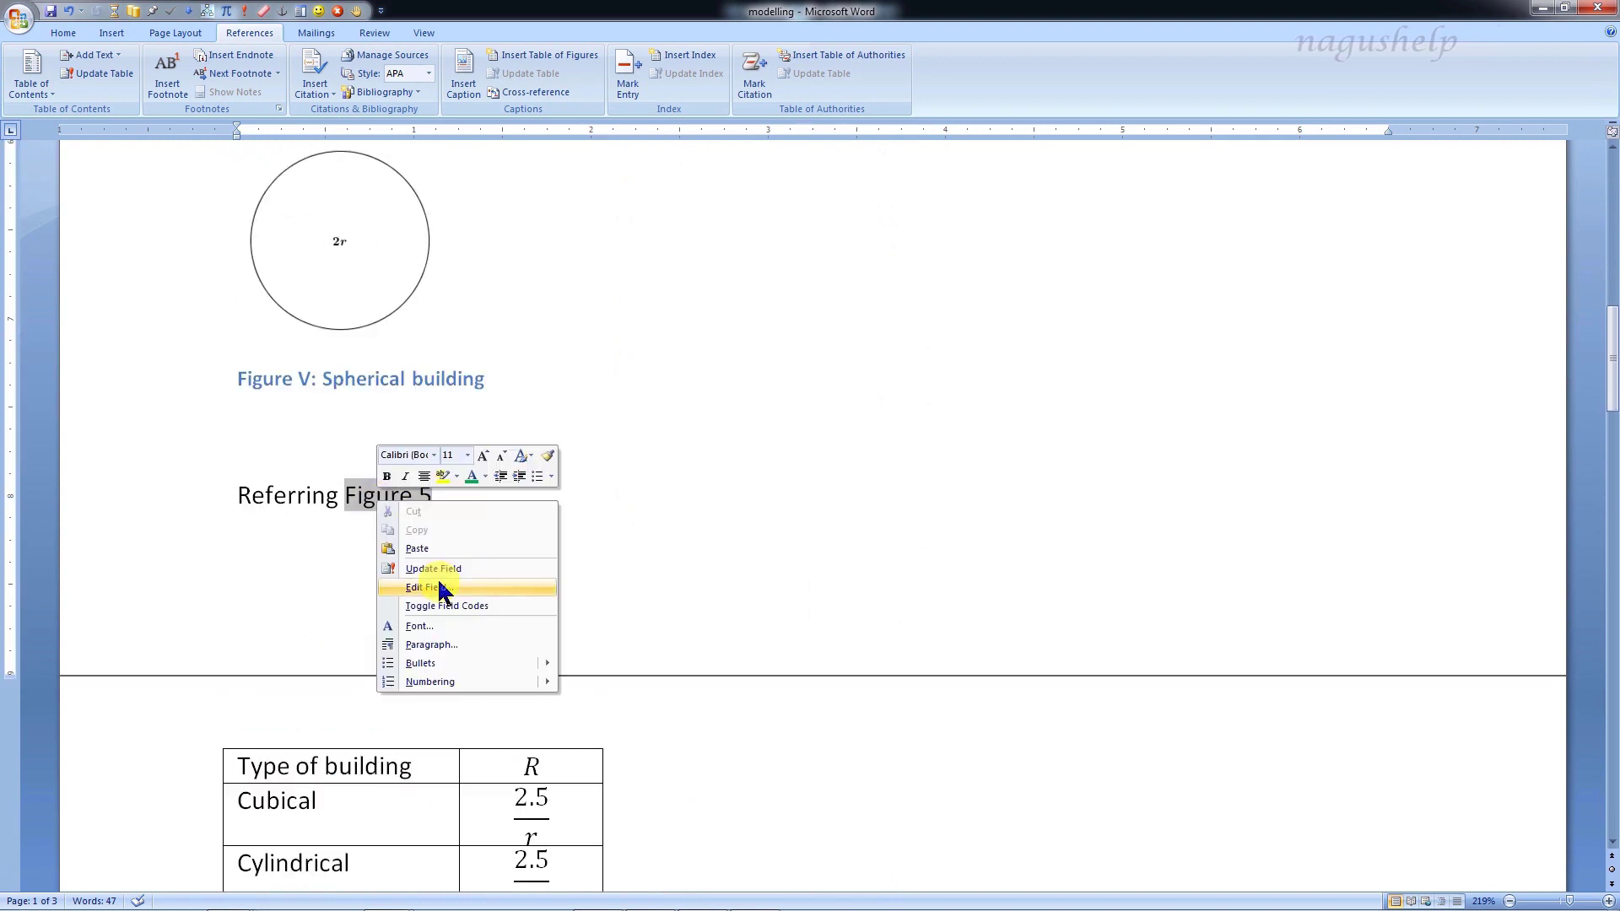
- Update the 'Figure 5' reference field, undo the update, and select the Figure 5 caption line
click(435, 569)
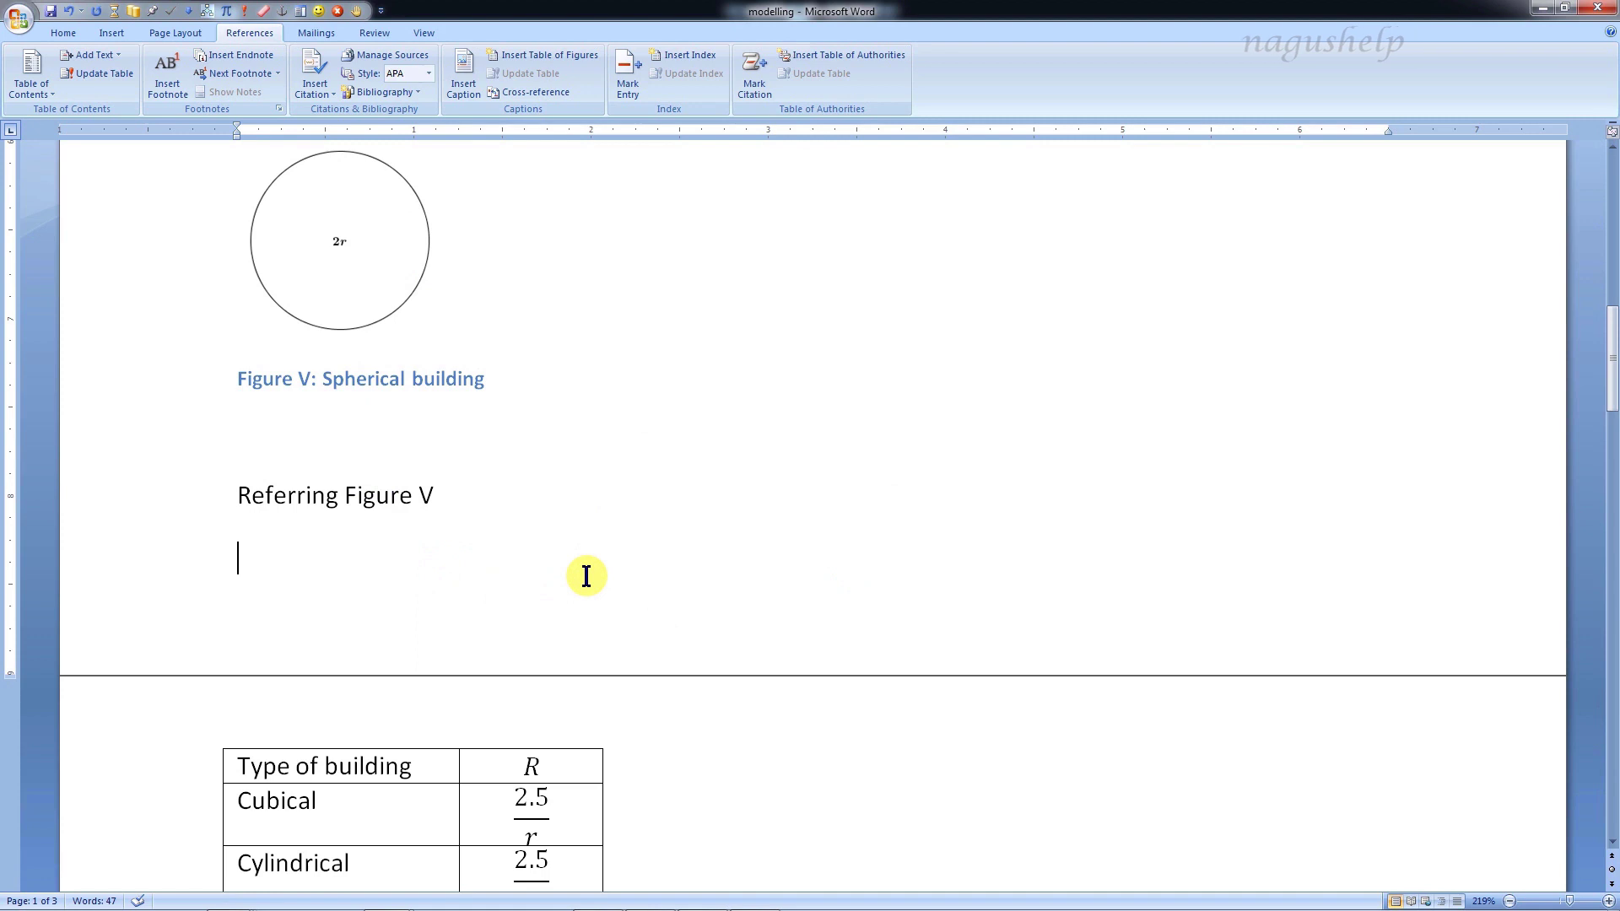
key(ctrl+z)
key(ctrl+z)
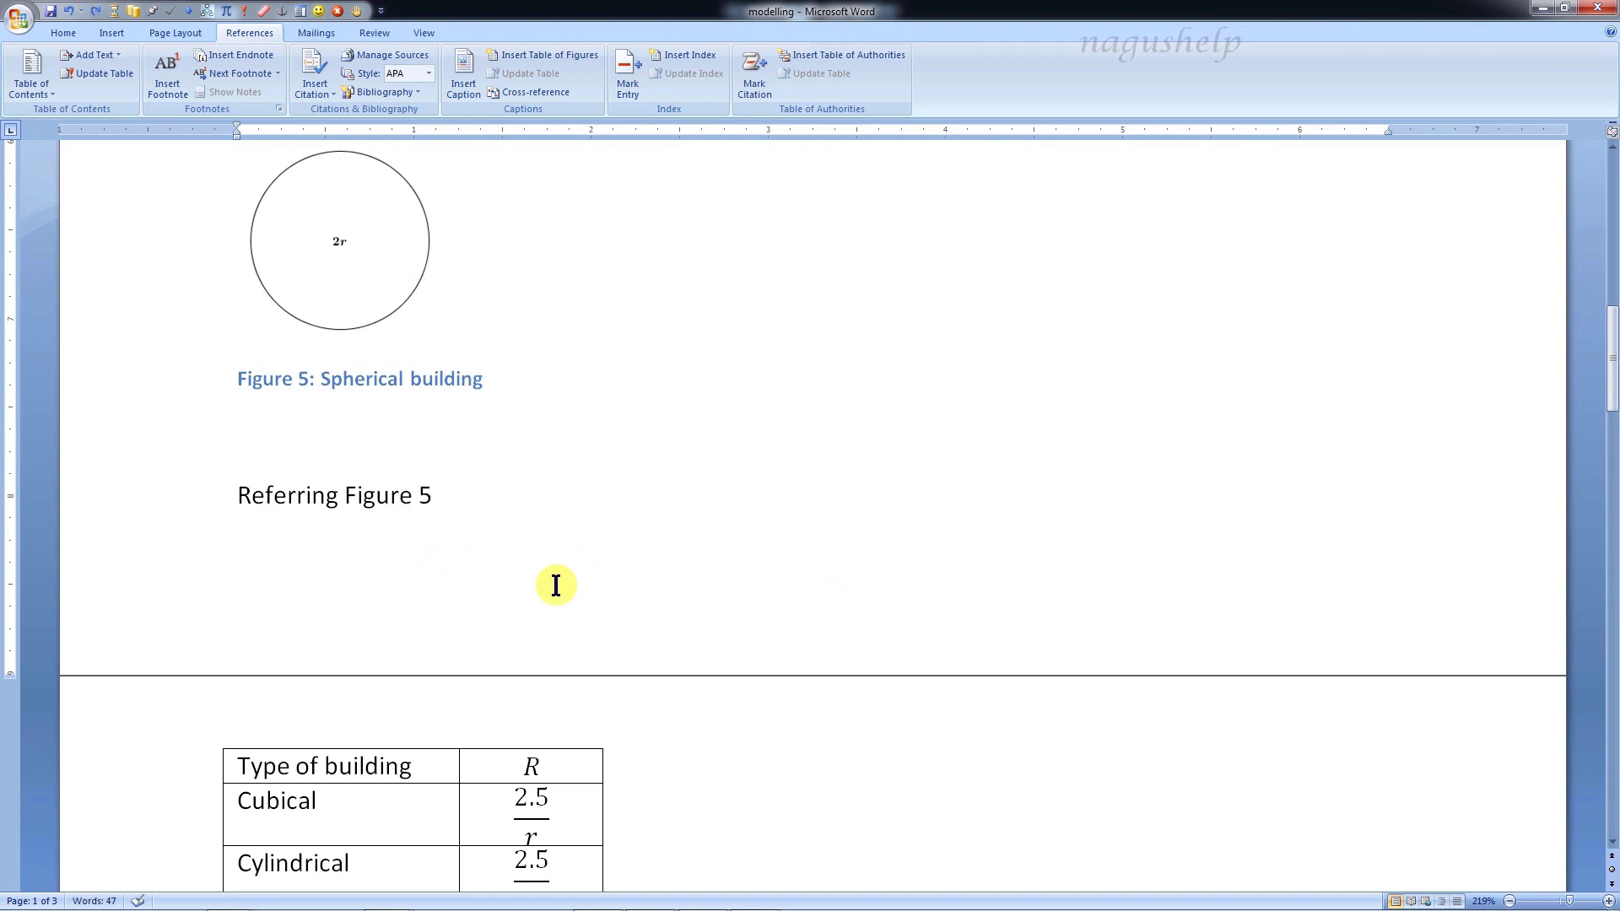
click(137, 375)
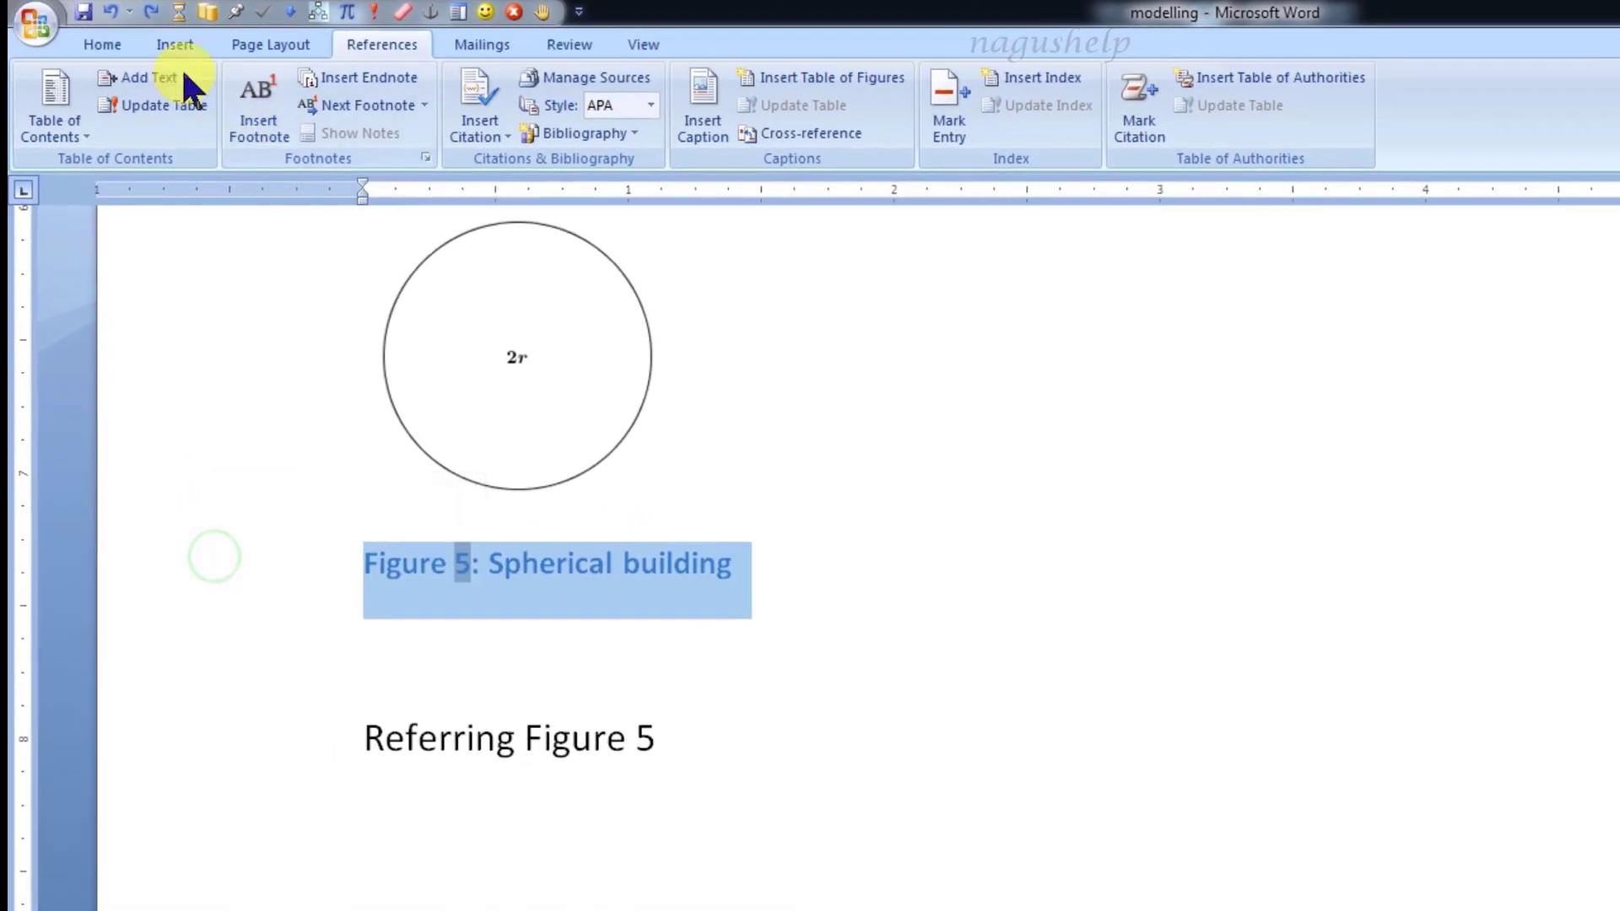
- Make the 'Figure 5: Spherical building' caption green and unbold, then reselect it
click(90, 39)
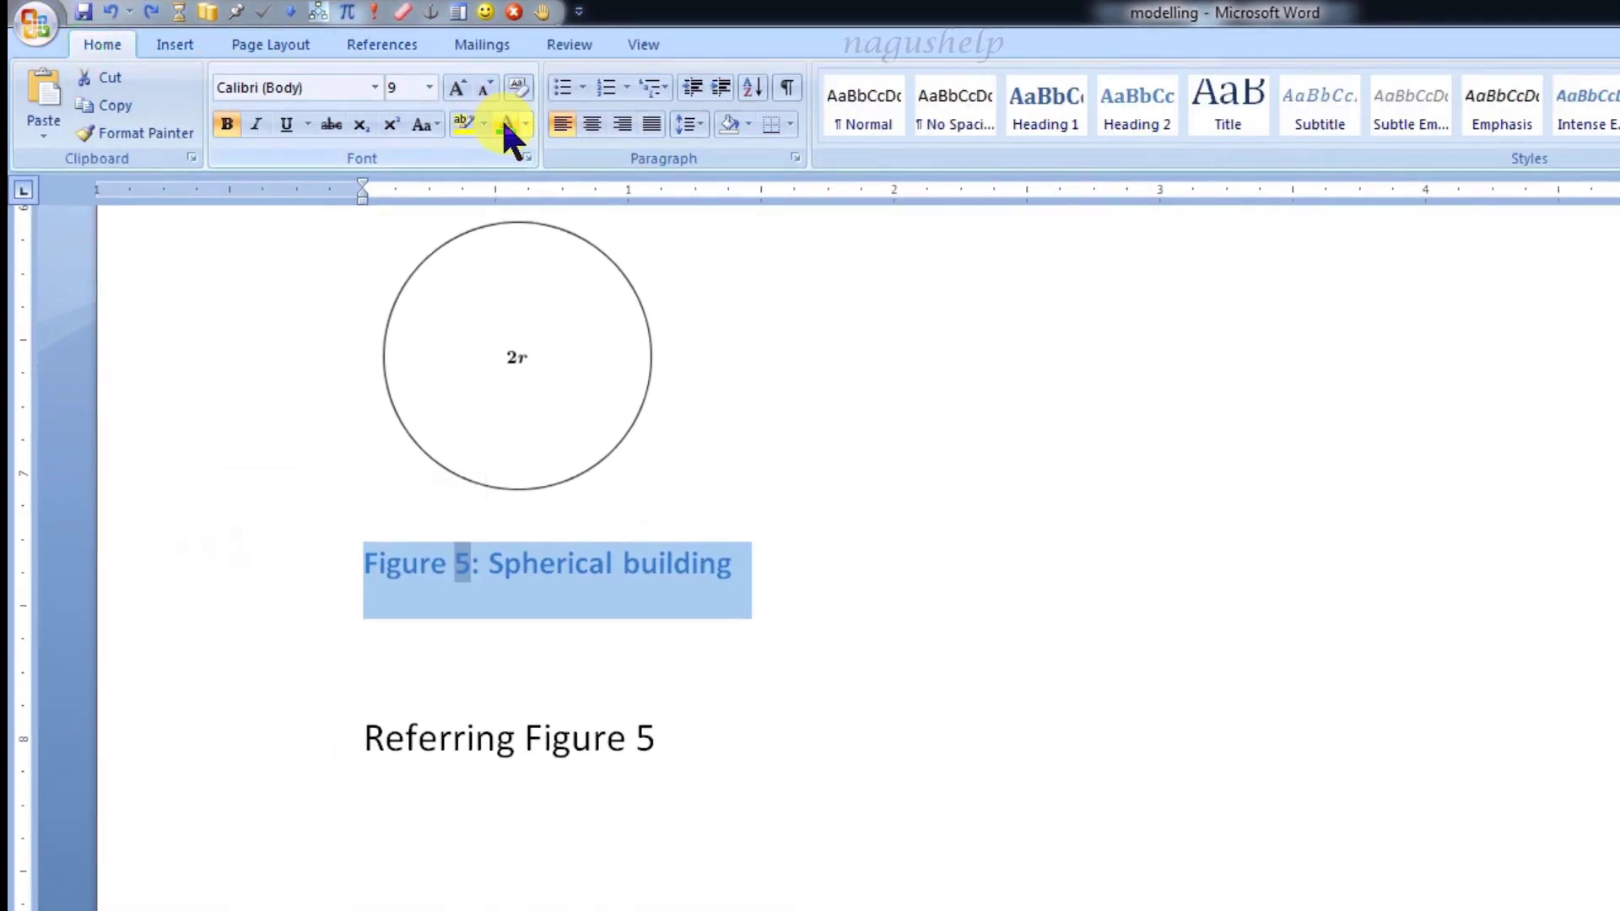
click(508, 128)
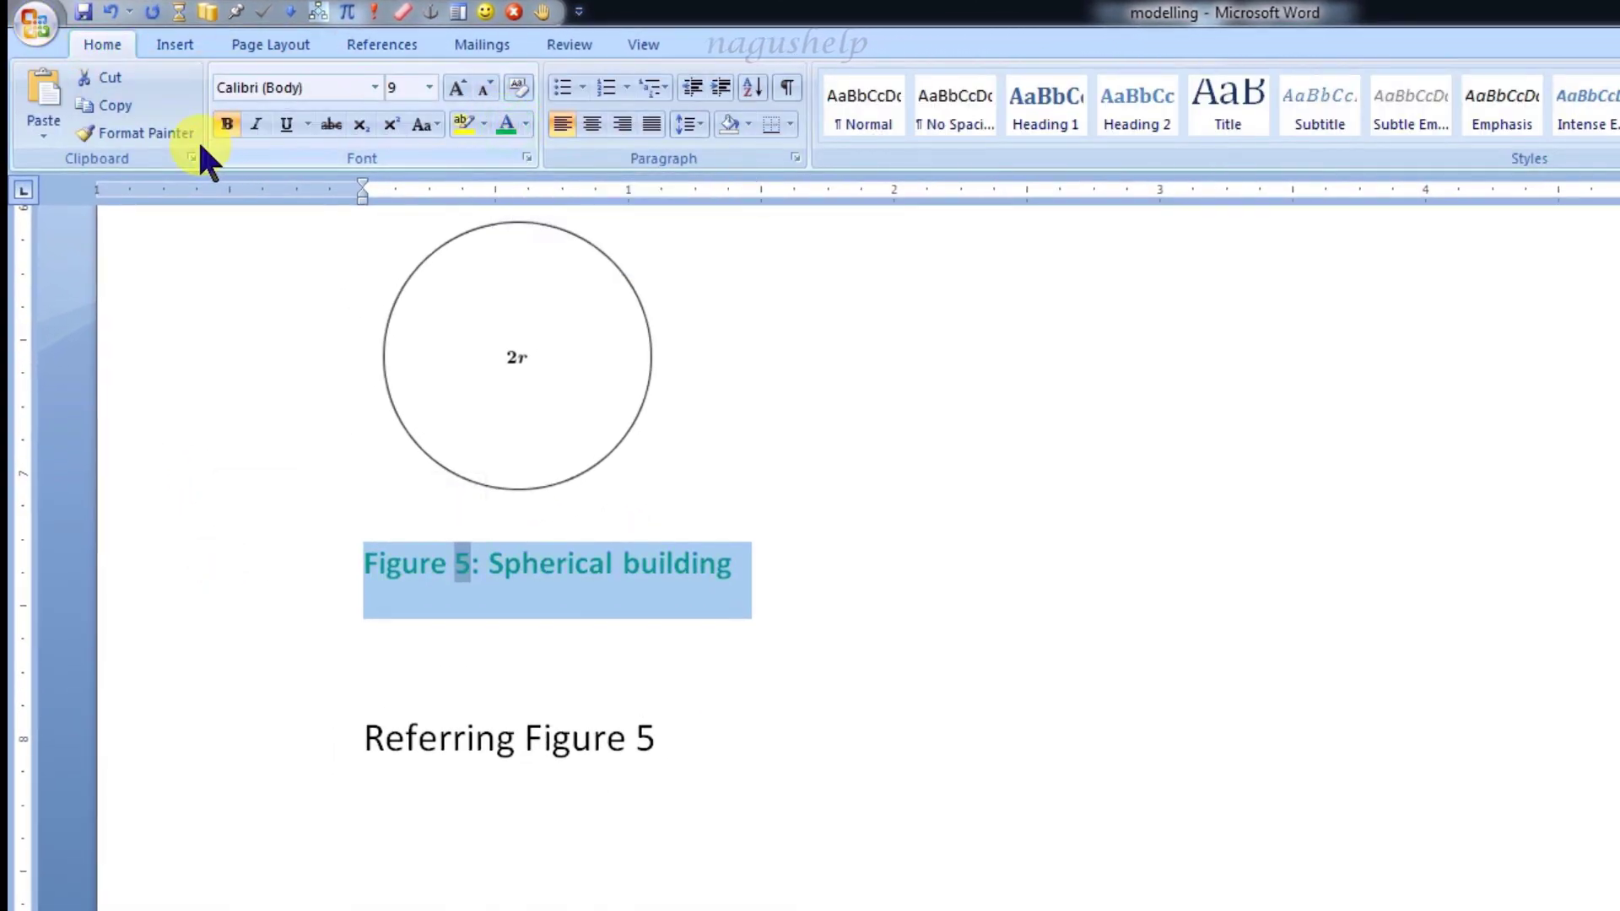
click(237, 125)
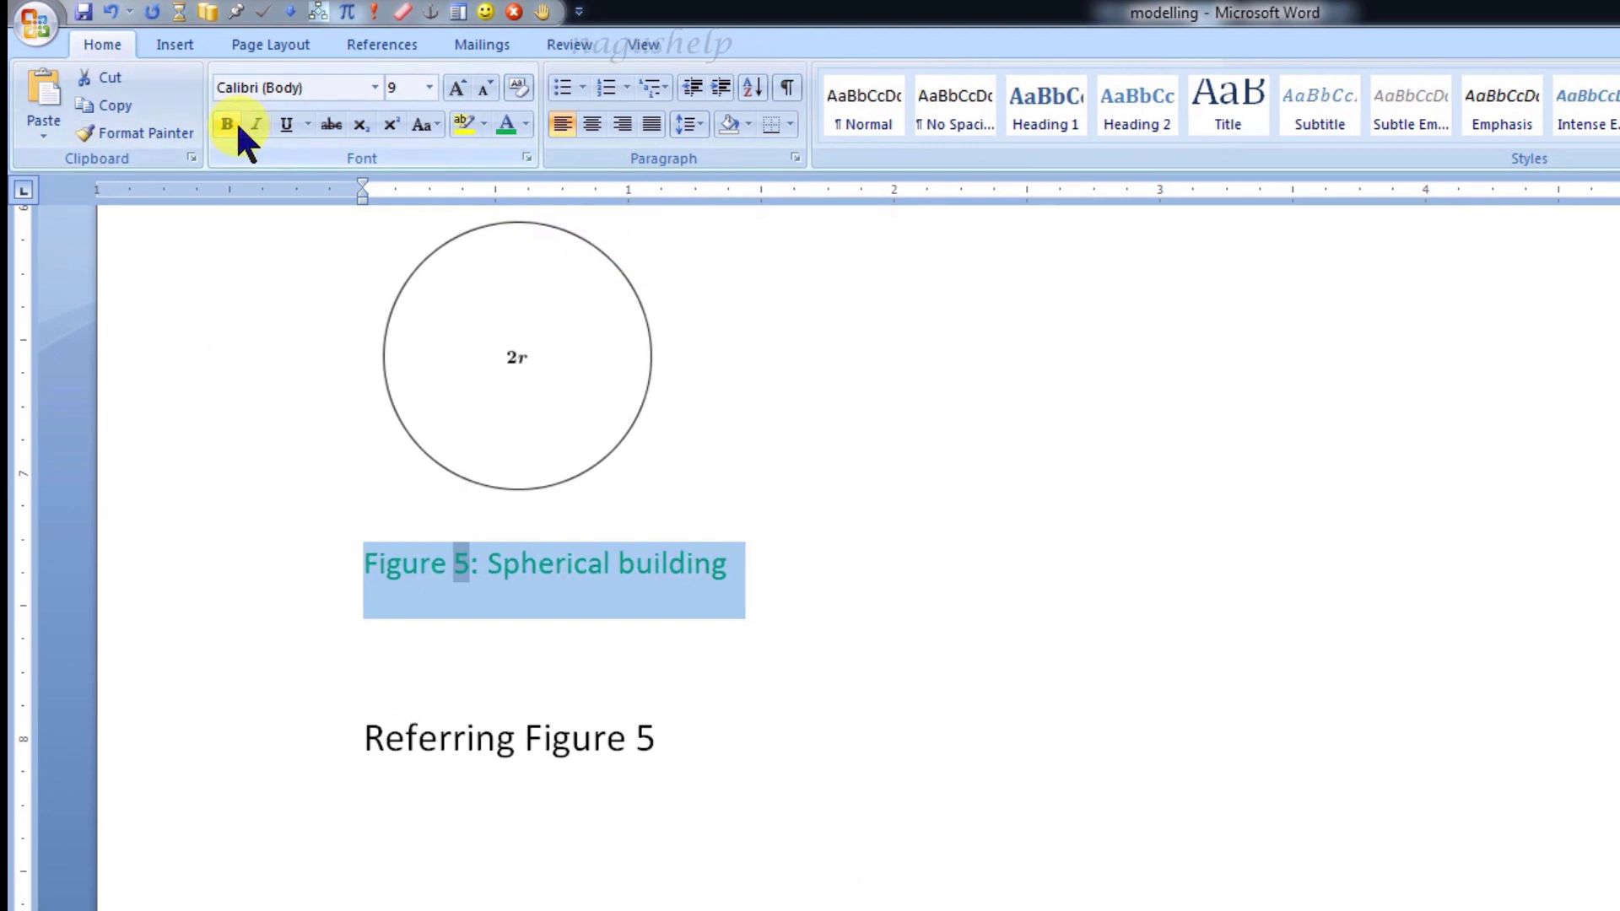
click(1161, 637)
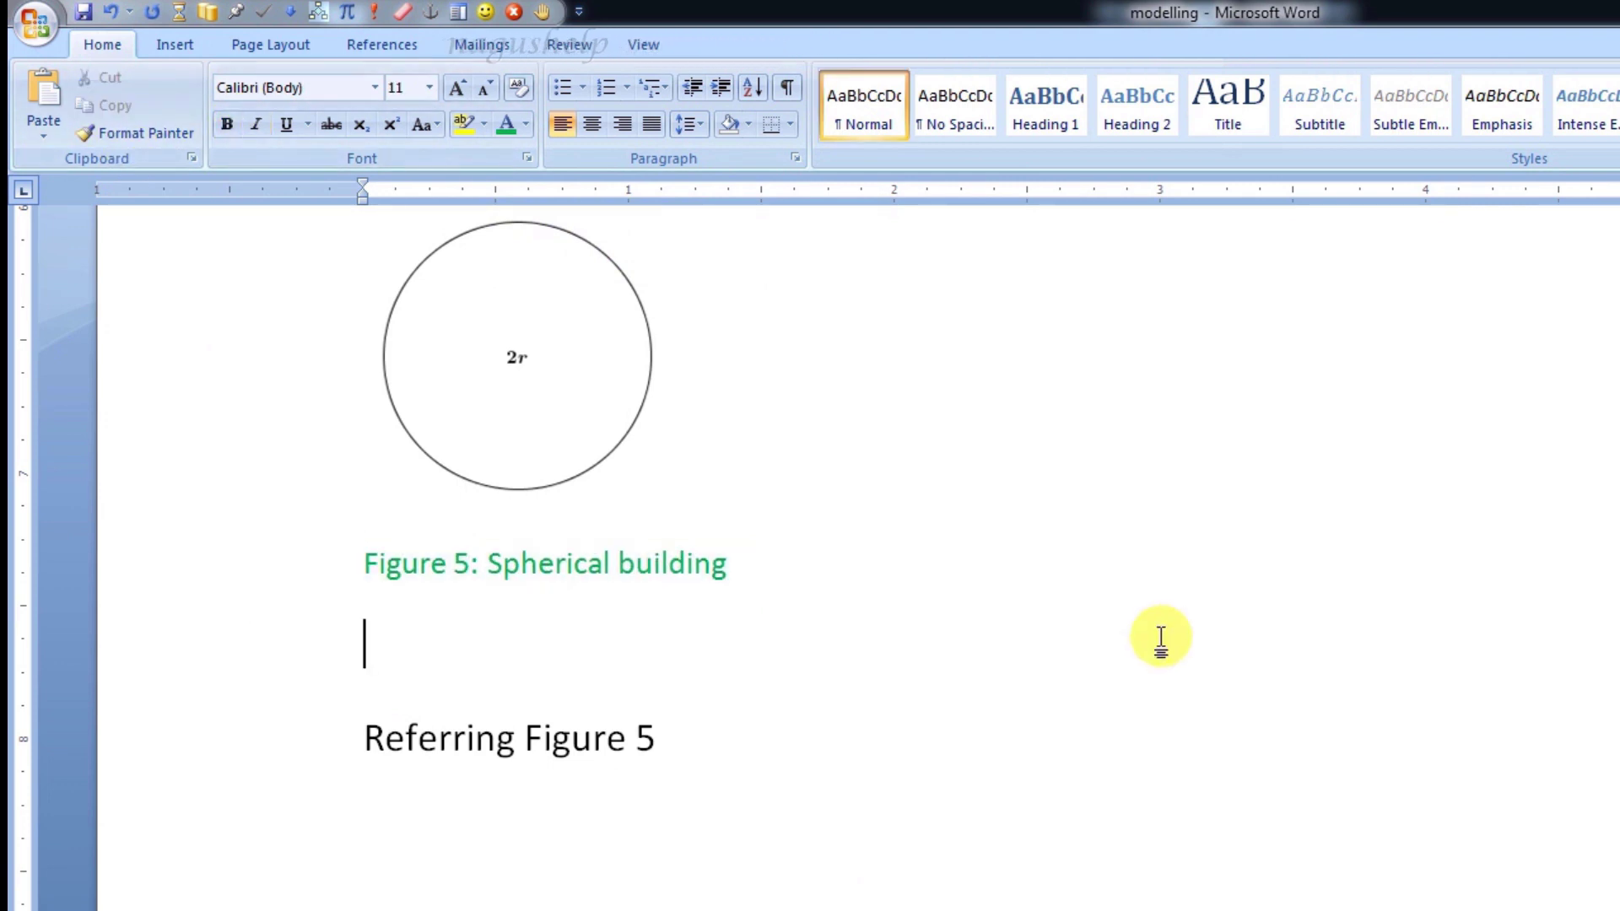
key(shift+Up)
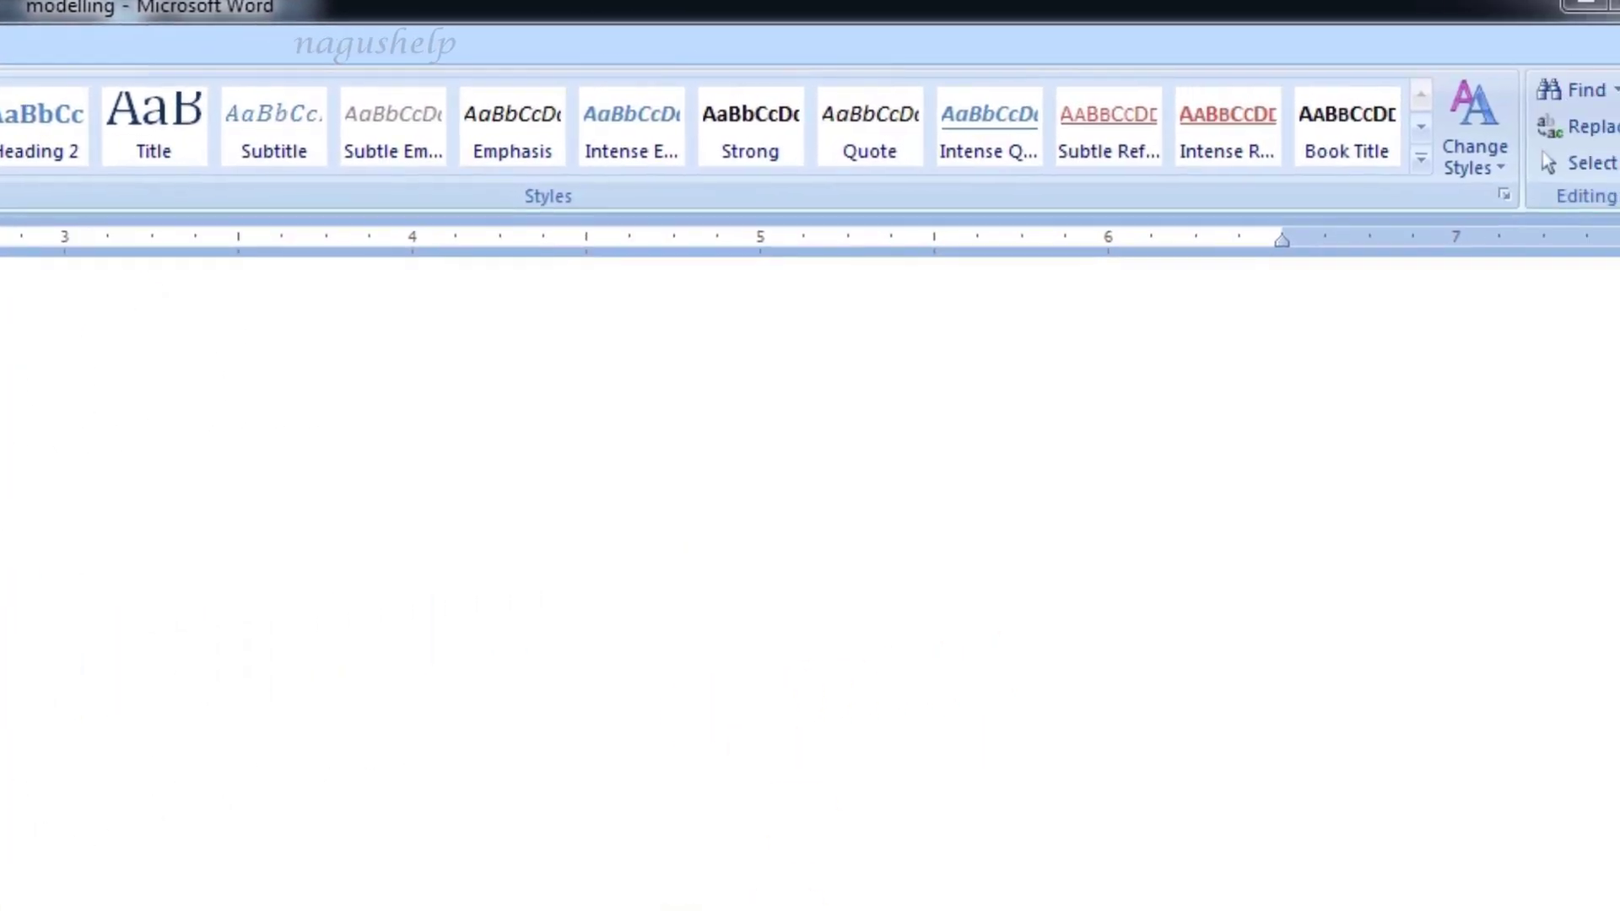
- Modify the Caption style to green, bold Monotype Corsiva and apply it
click(1503, 195)
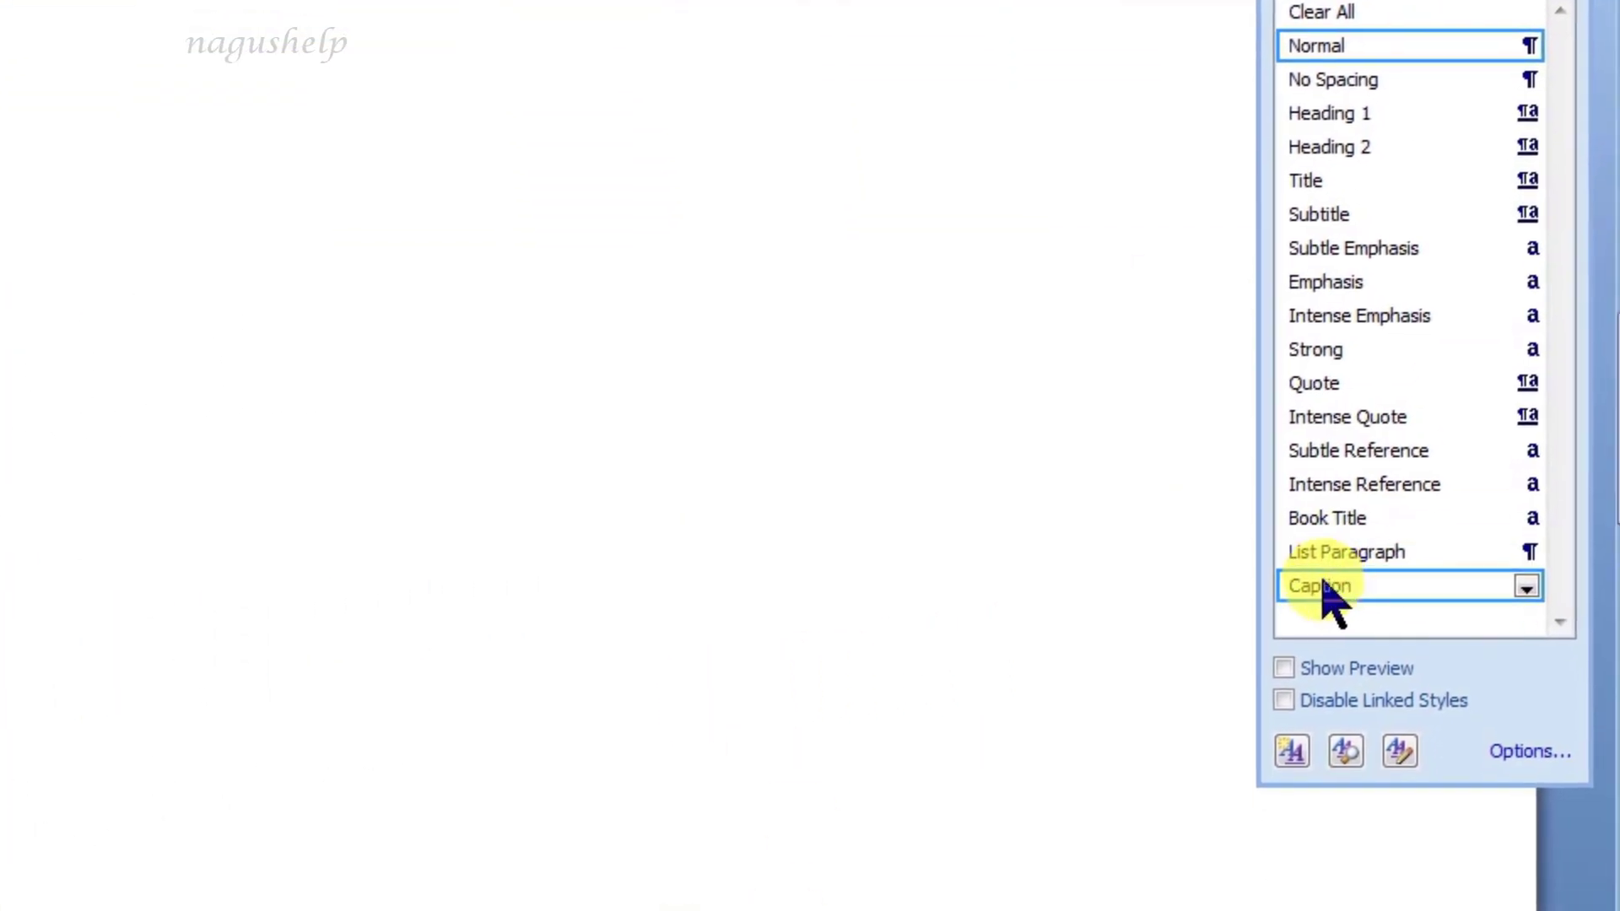
click(1506, 424)
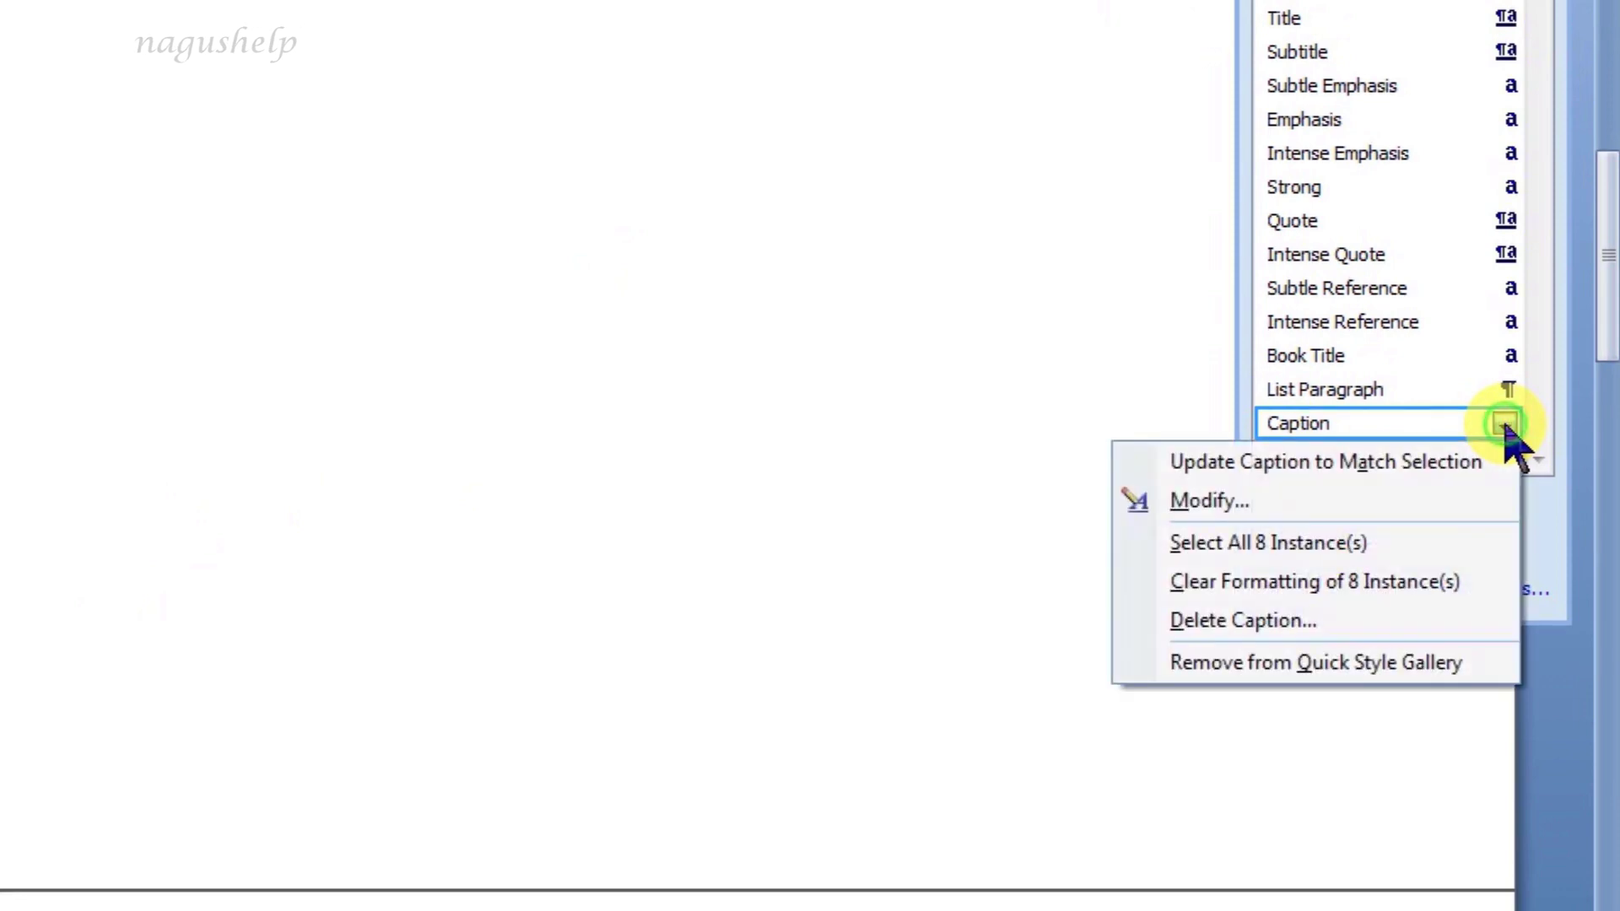
click(1206, 501)
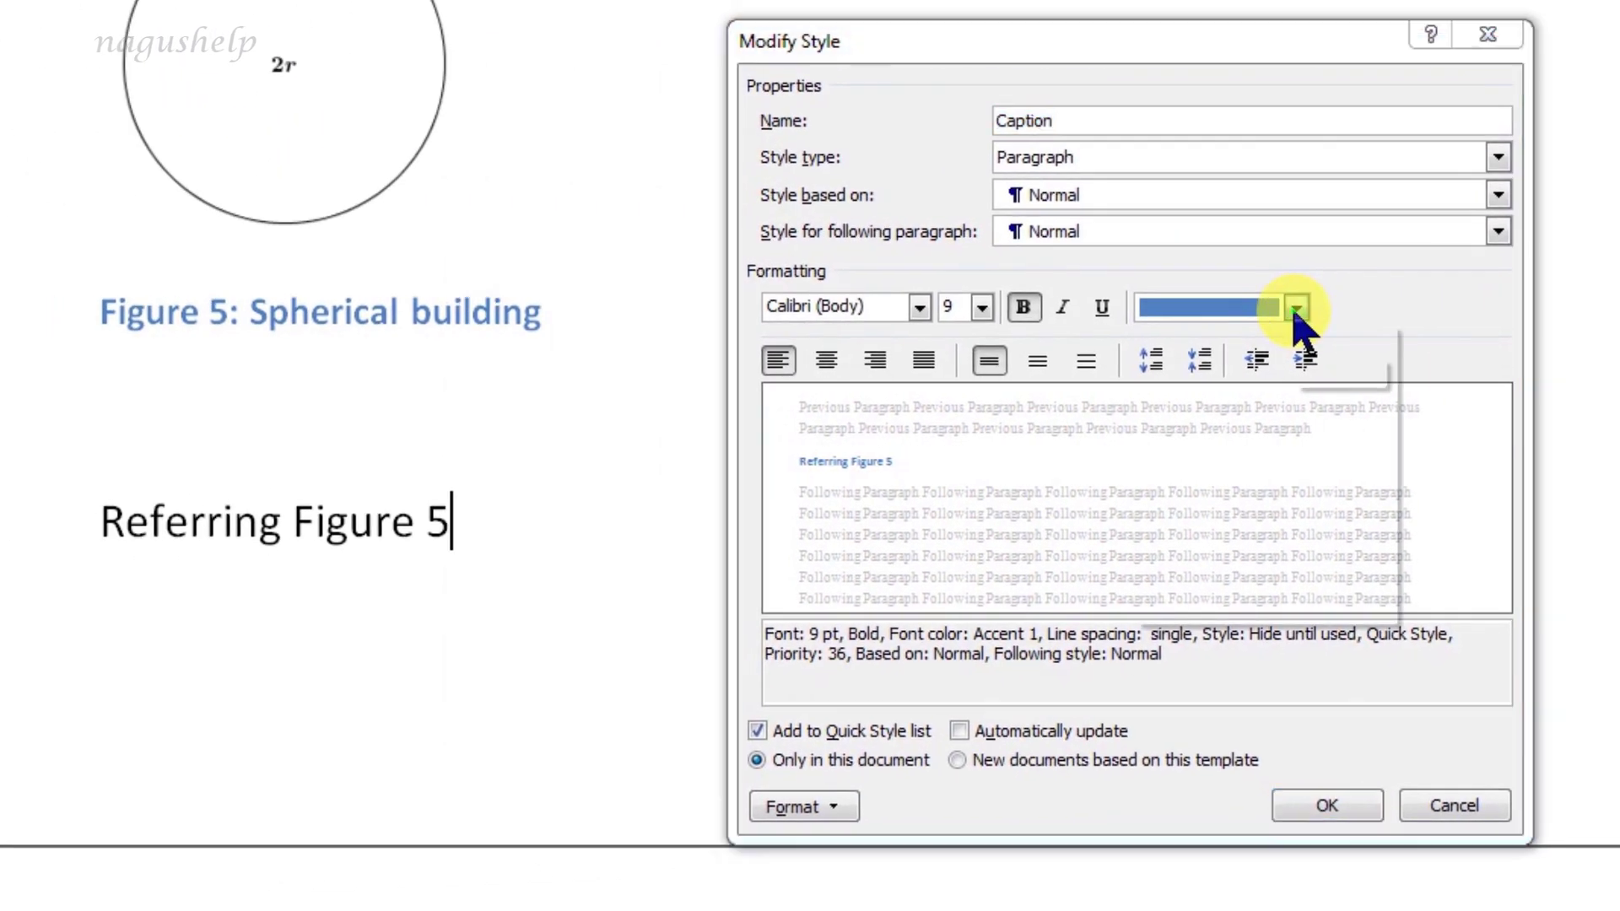
click(1297, 308)
click(1279, 569)
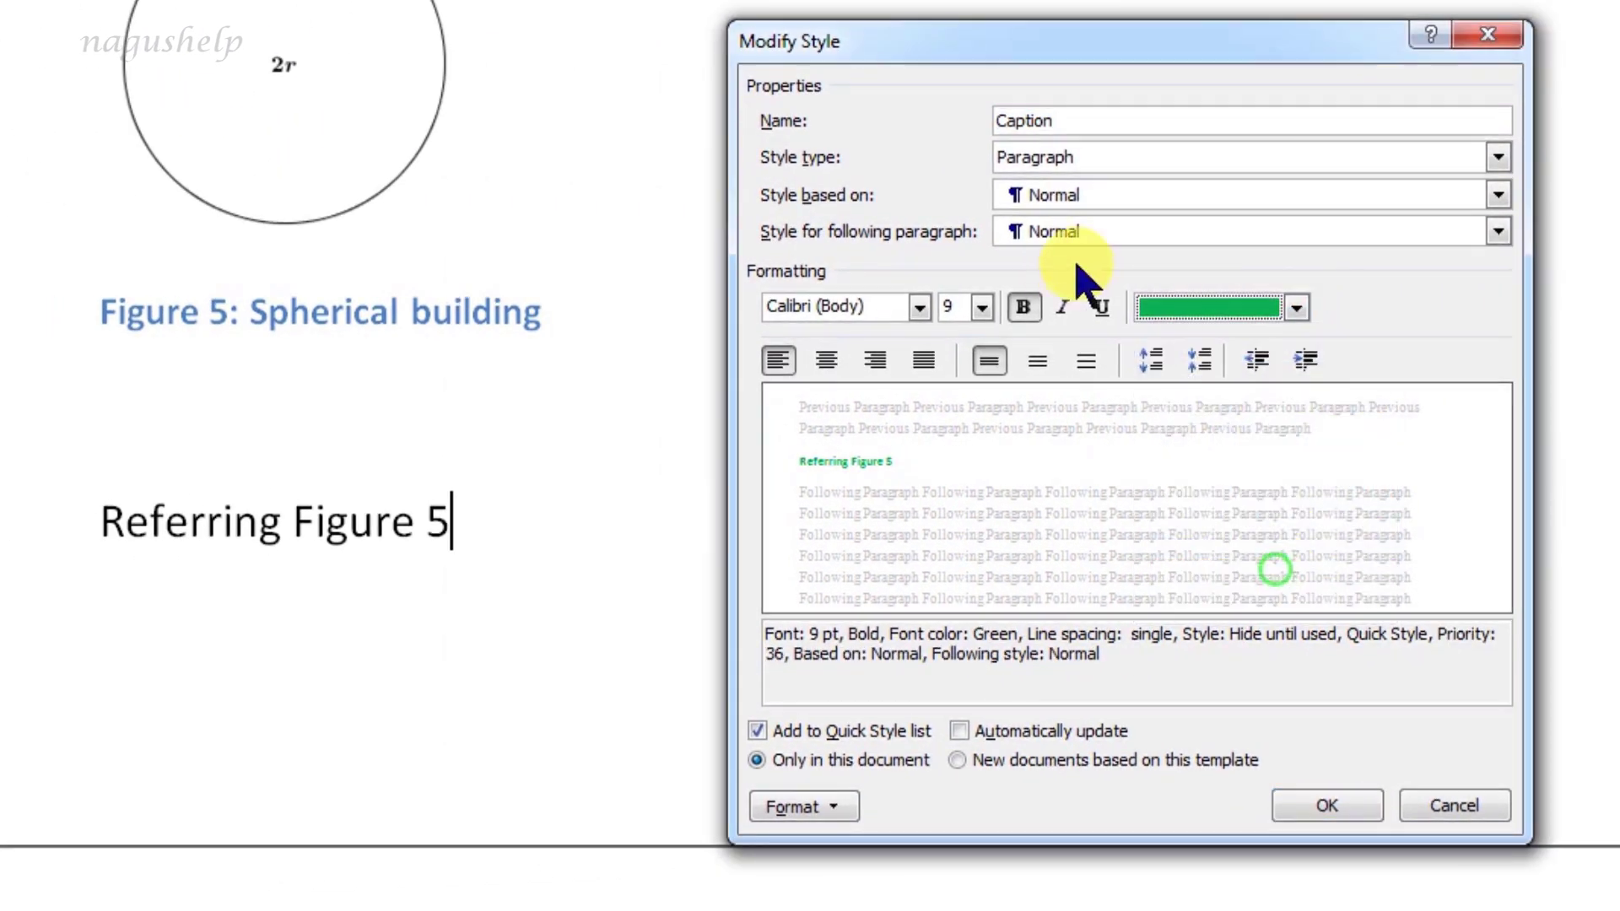
click(1027, 309)
click(1028, 308)
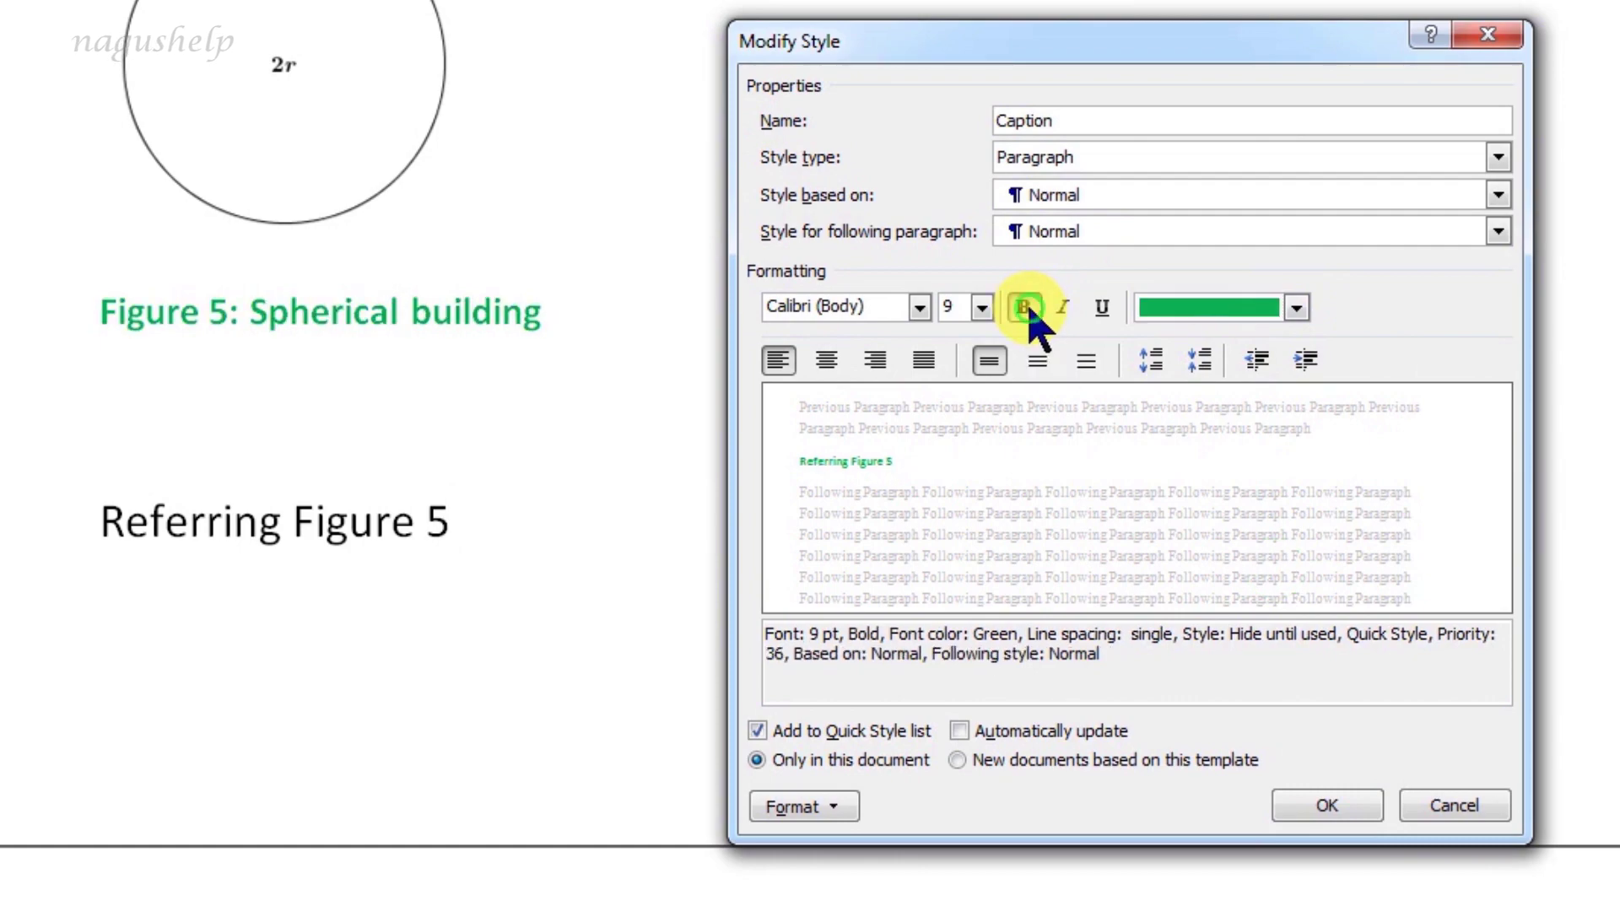
click(919, 310)
click(901, 418)
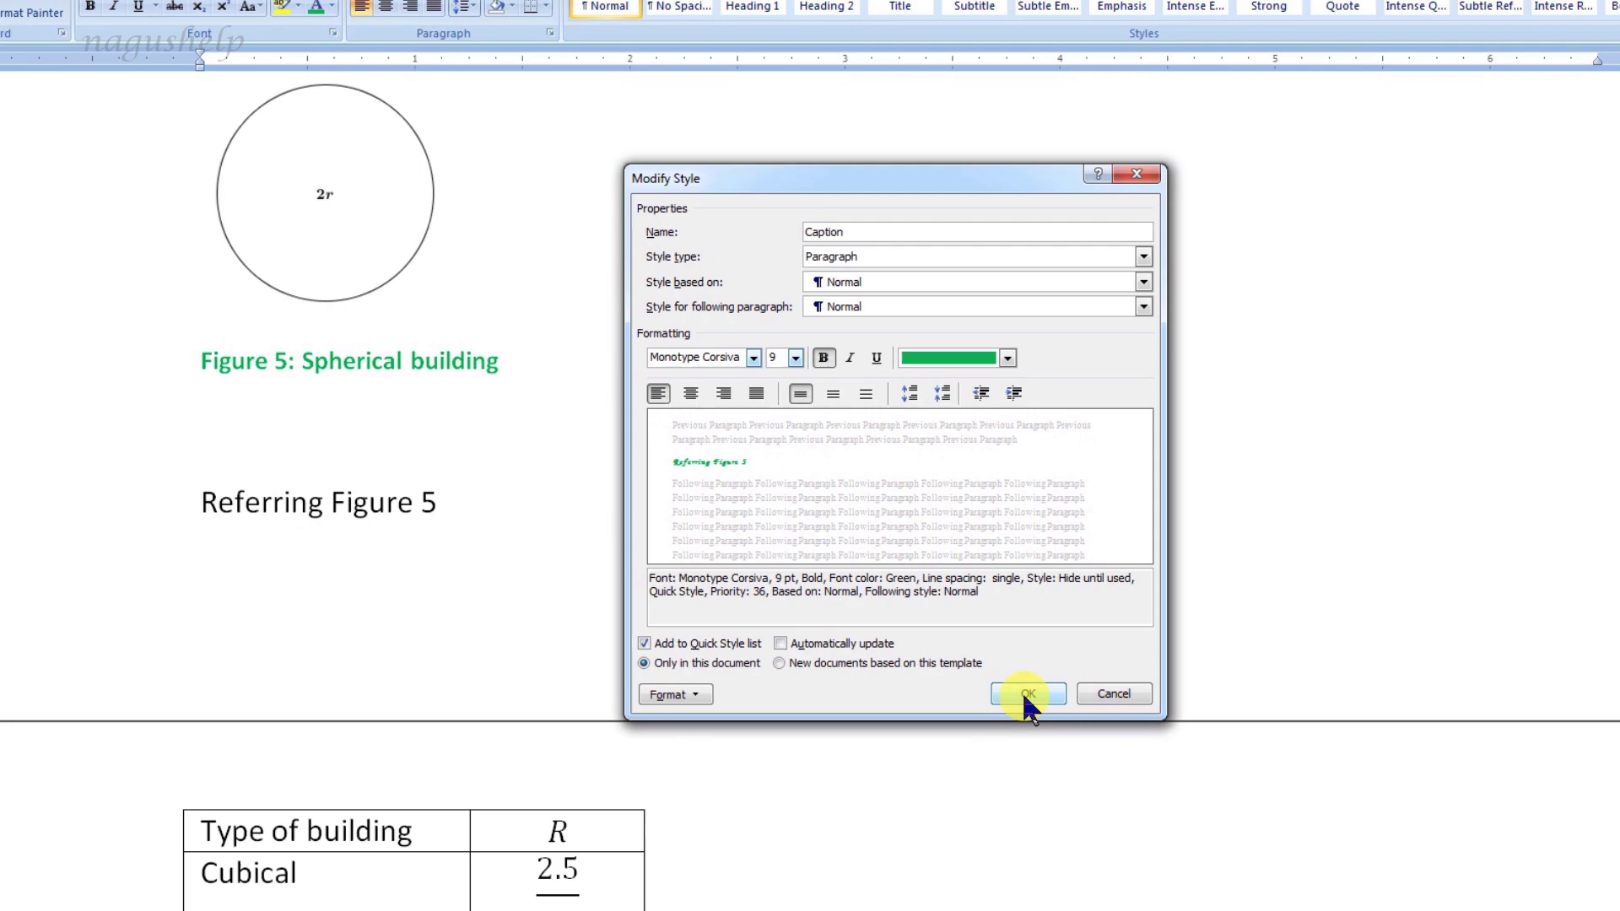
click(1328, 806)
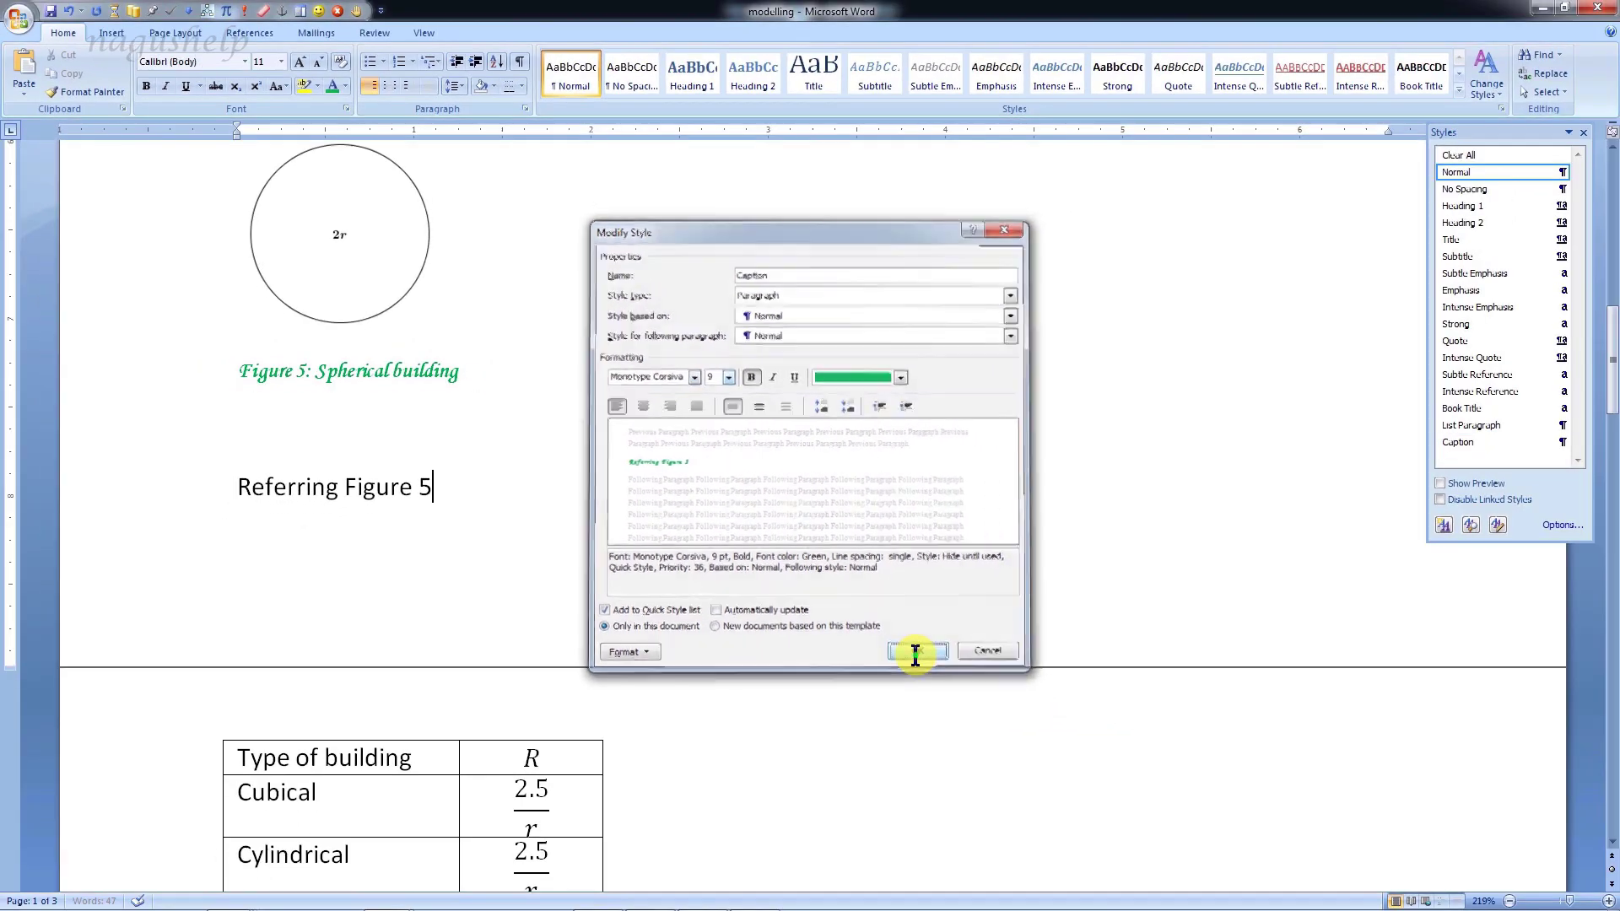
- Scroll past the green Table 1, Figure 4 and Table 2 captions to the spreadsheet picture
scroll(916, 655, down, 10)
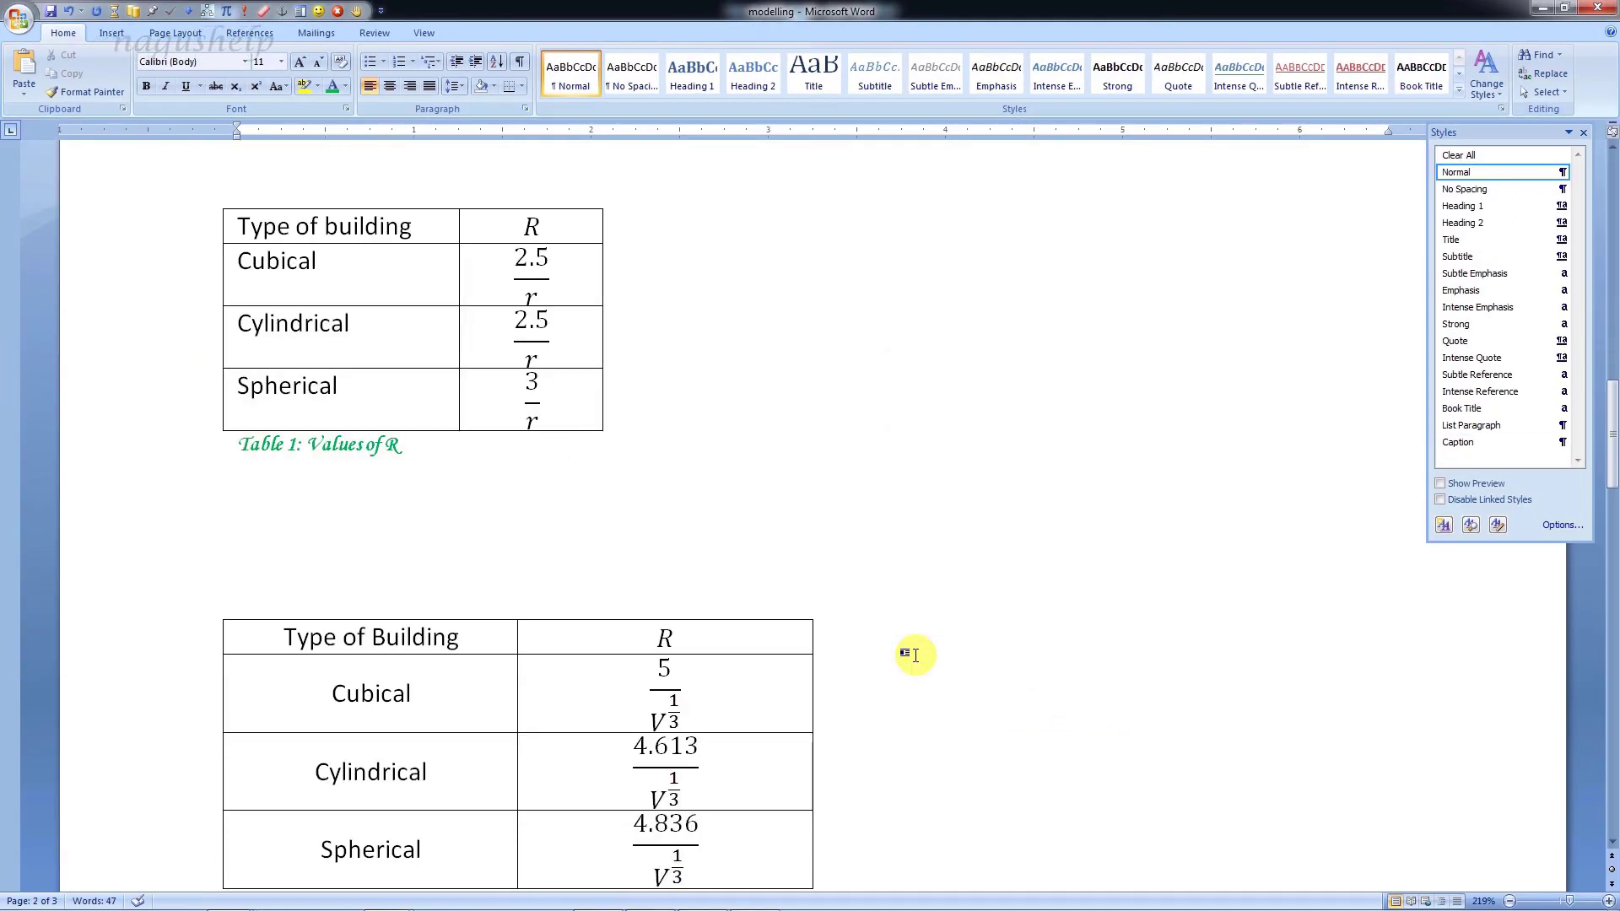
scroll(916, 655, down, 2)
scroll(916, 654, up, 15)
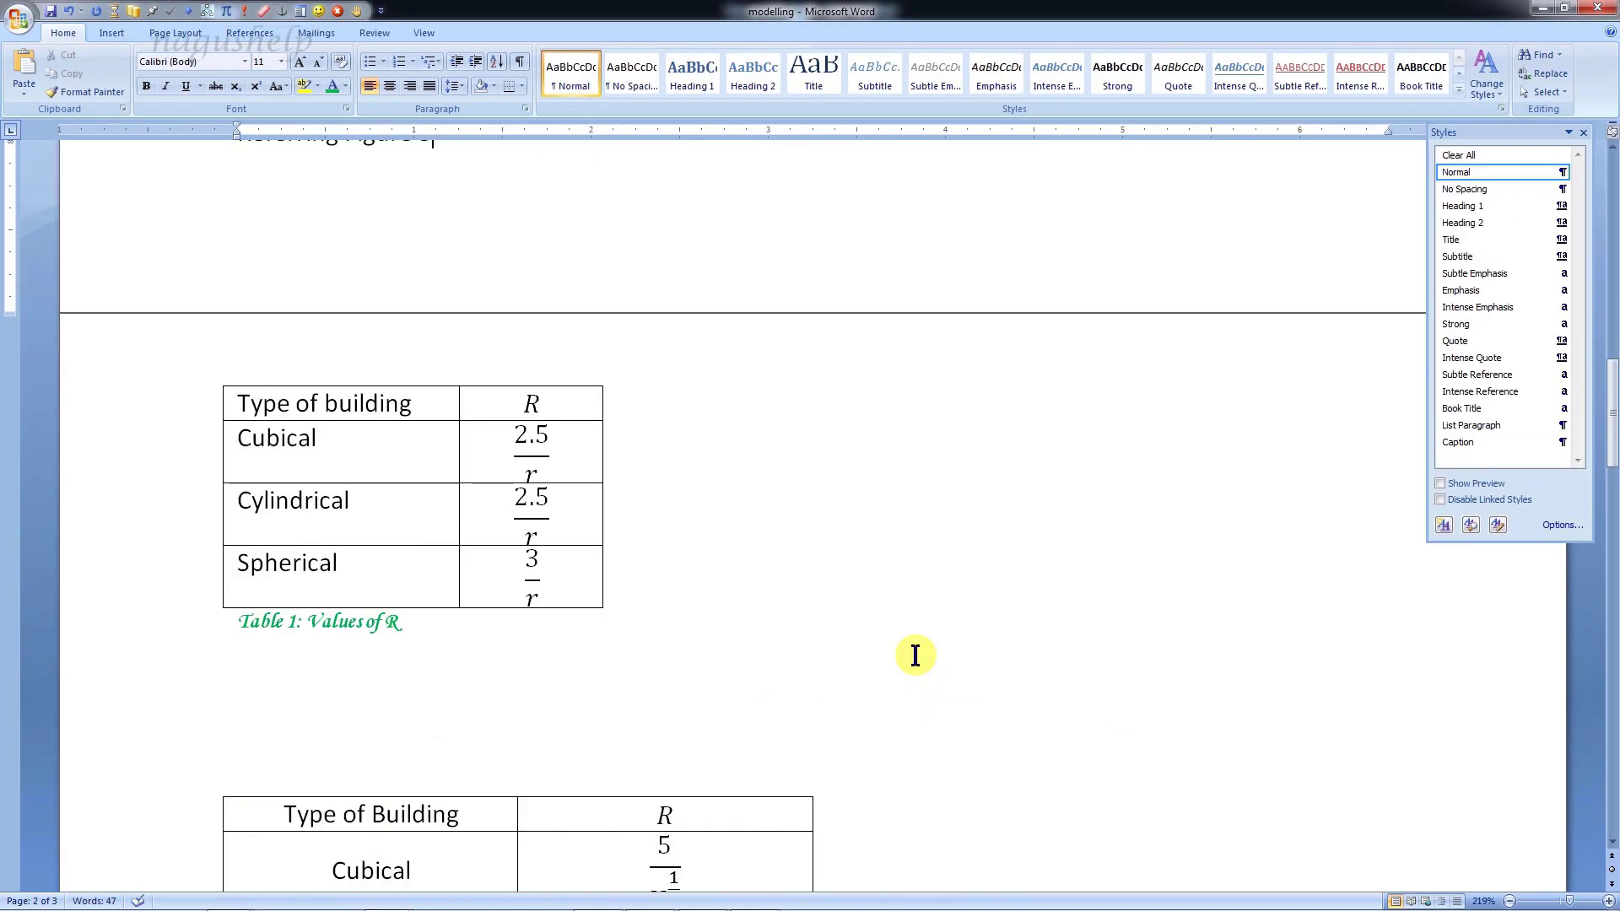
scroll(916, 655, down, 10)
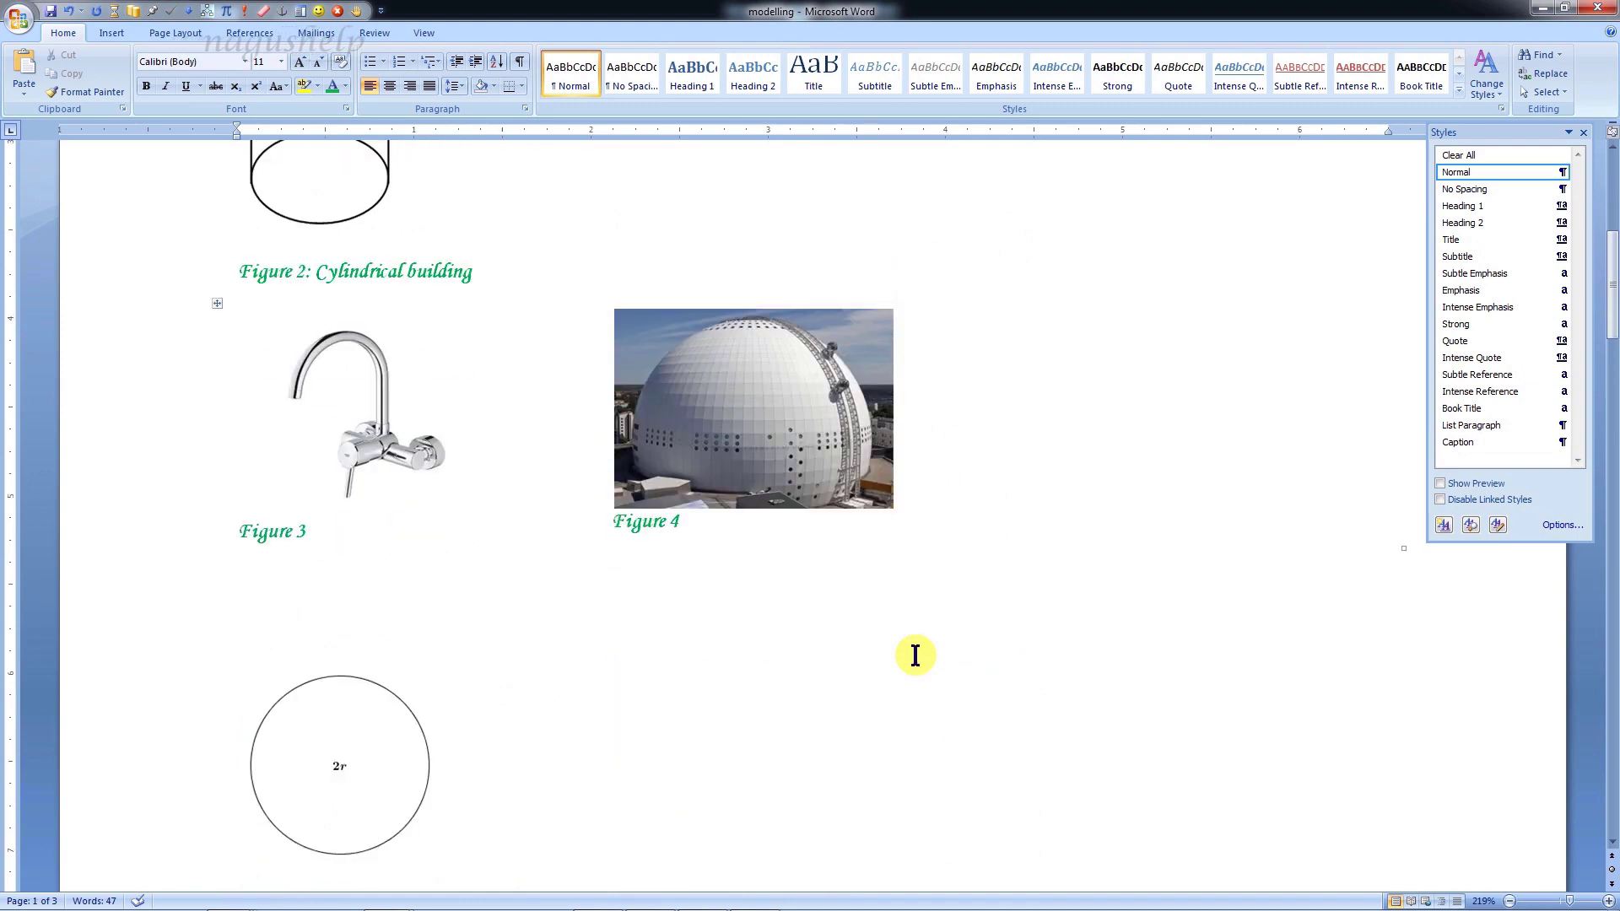
scroll(915, 655, down, 7)
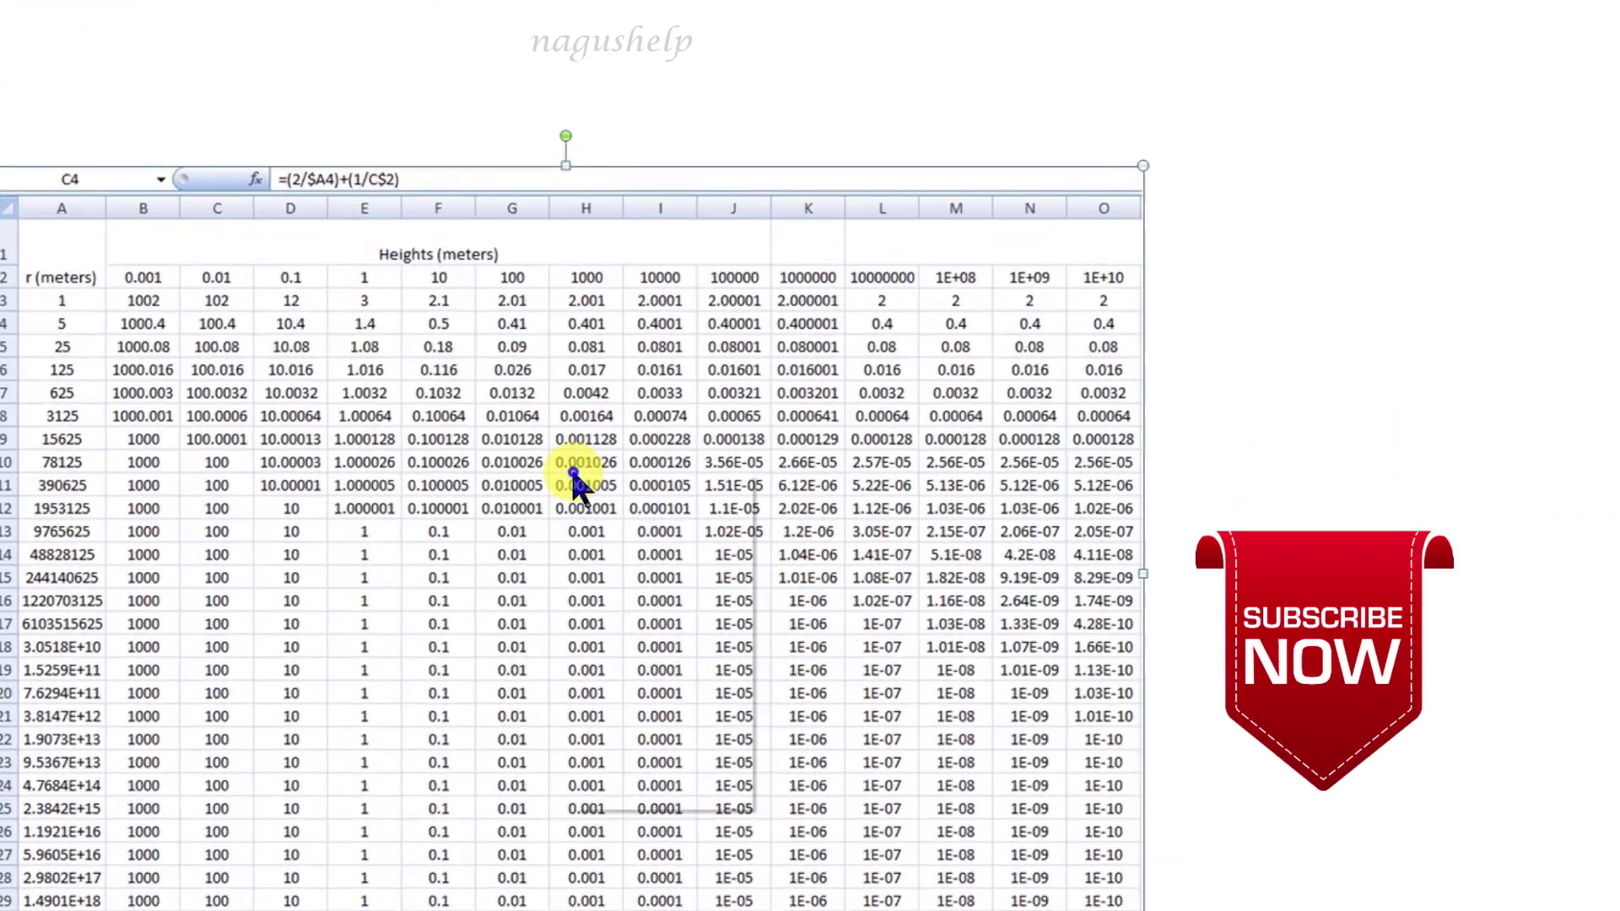
- Caption the spreadsheet picture 'Screenshot 1' using a newly created 'Screenshot' label
right_click(645, 567)
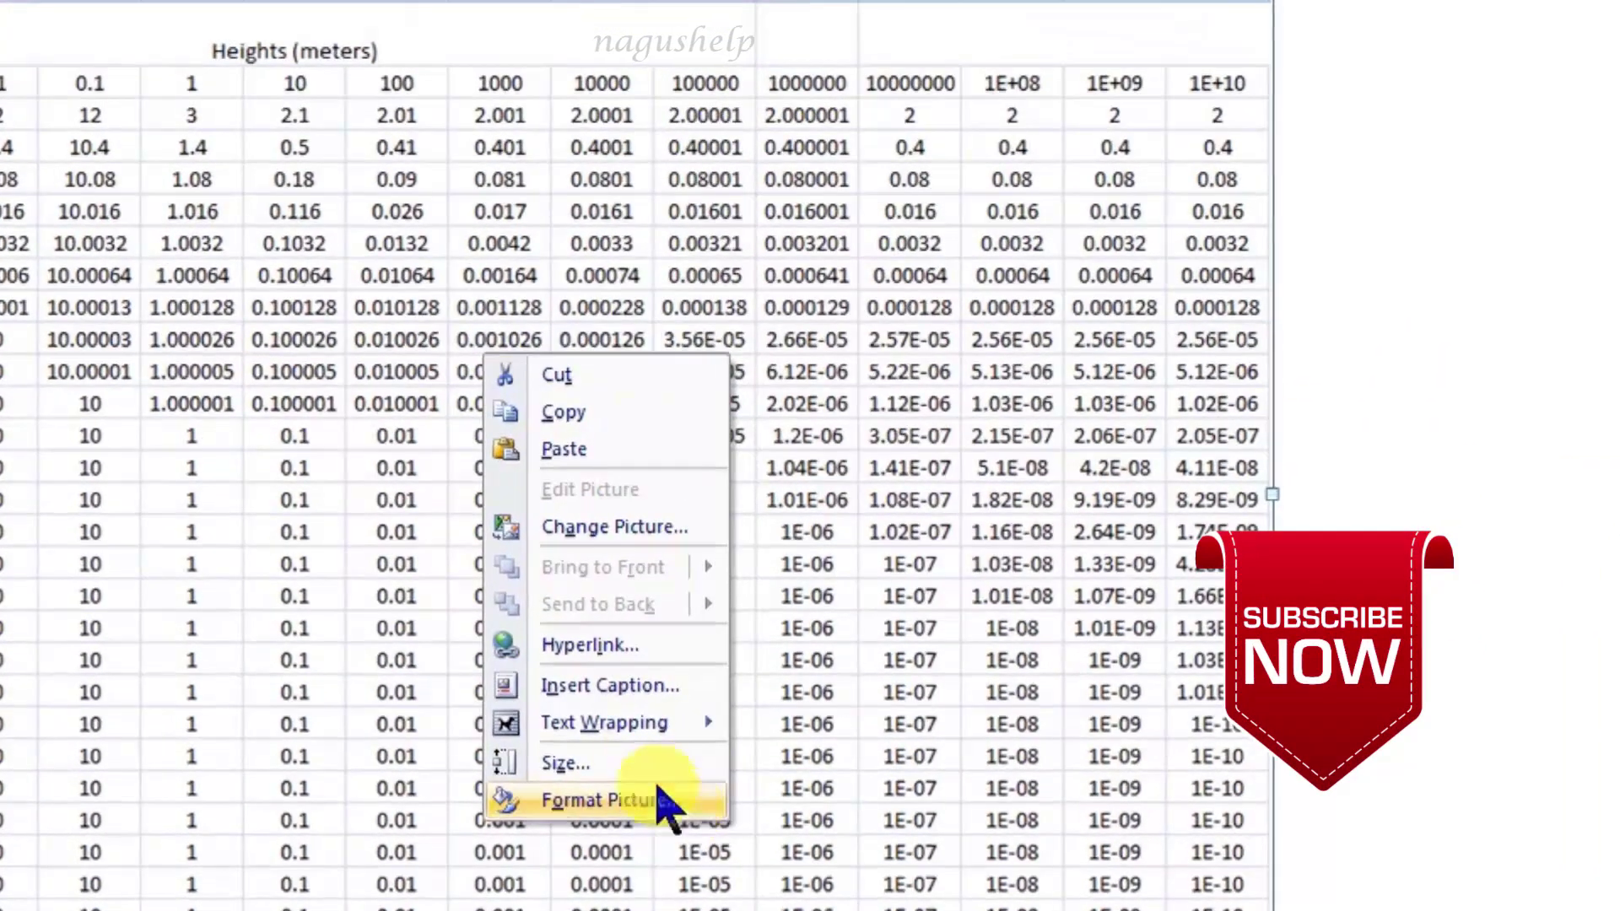
click(631, 695)
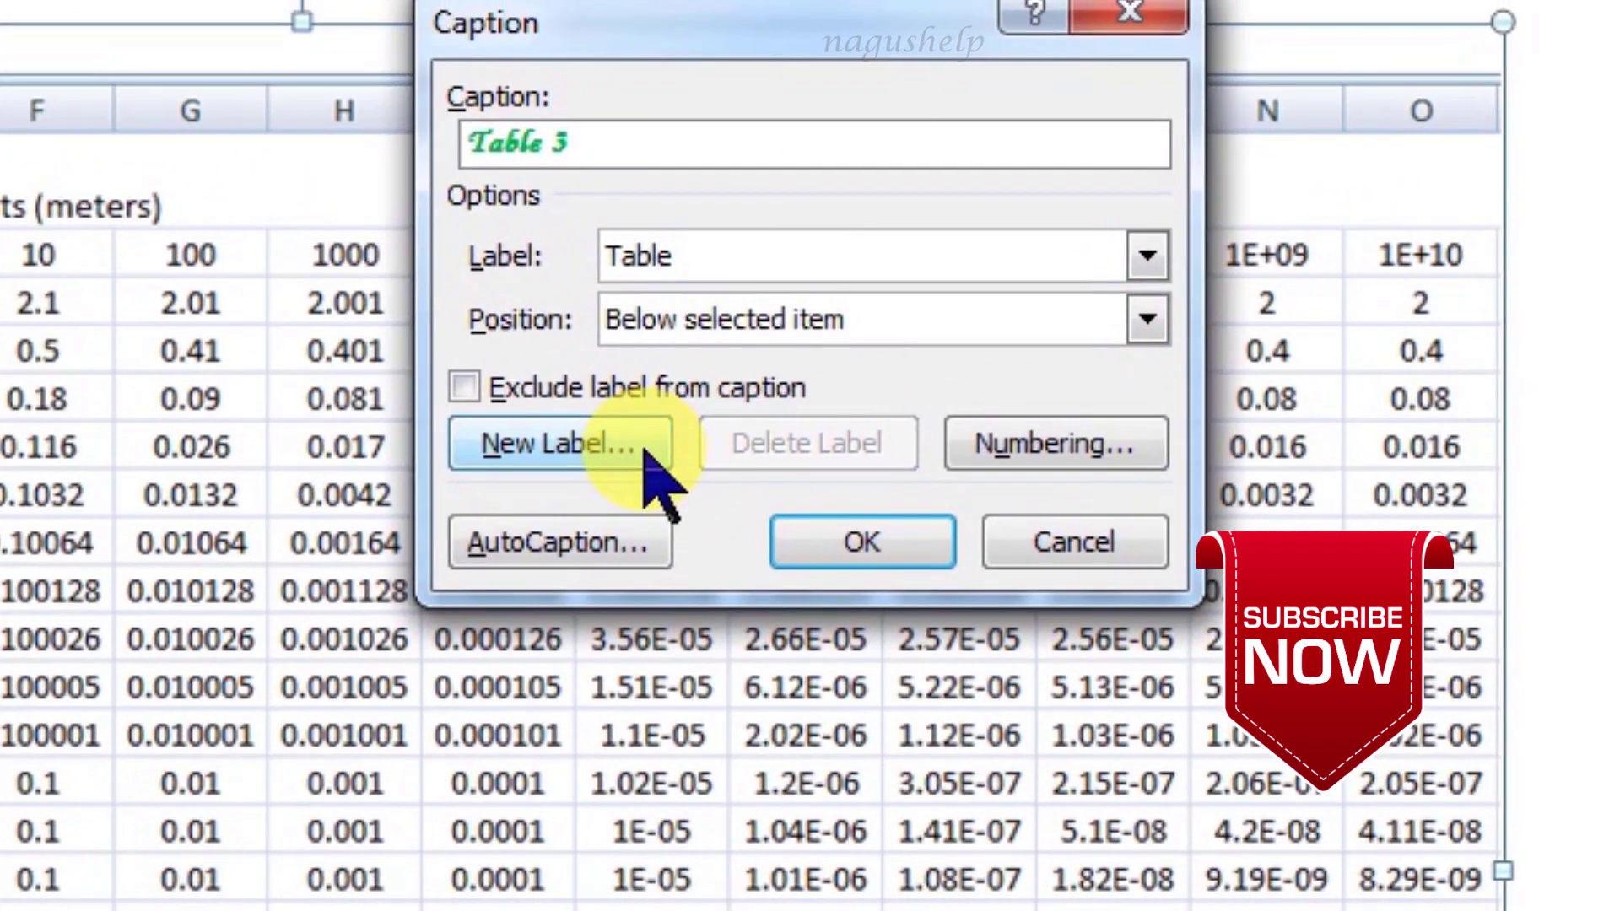
click(646, 456)
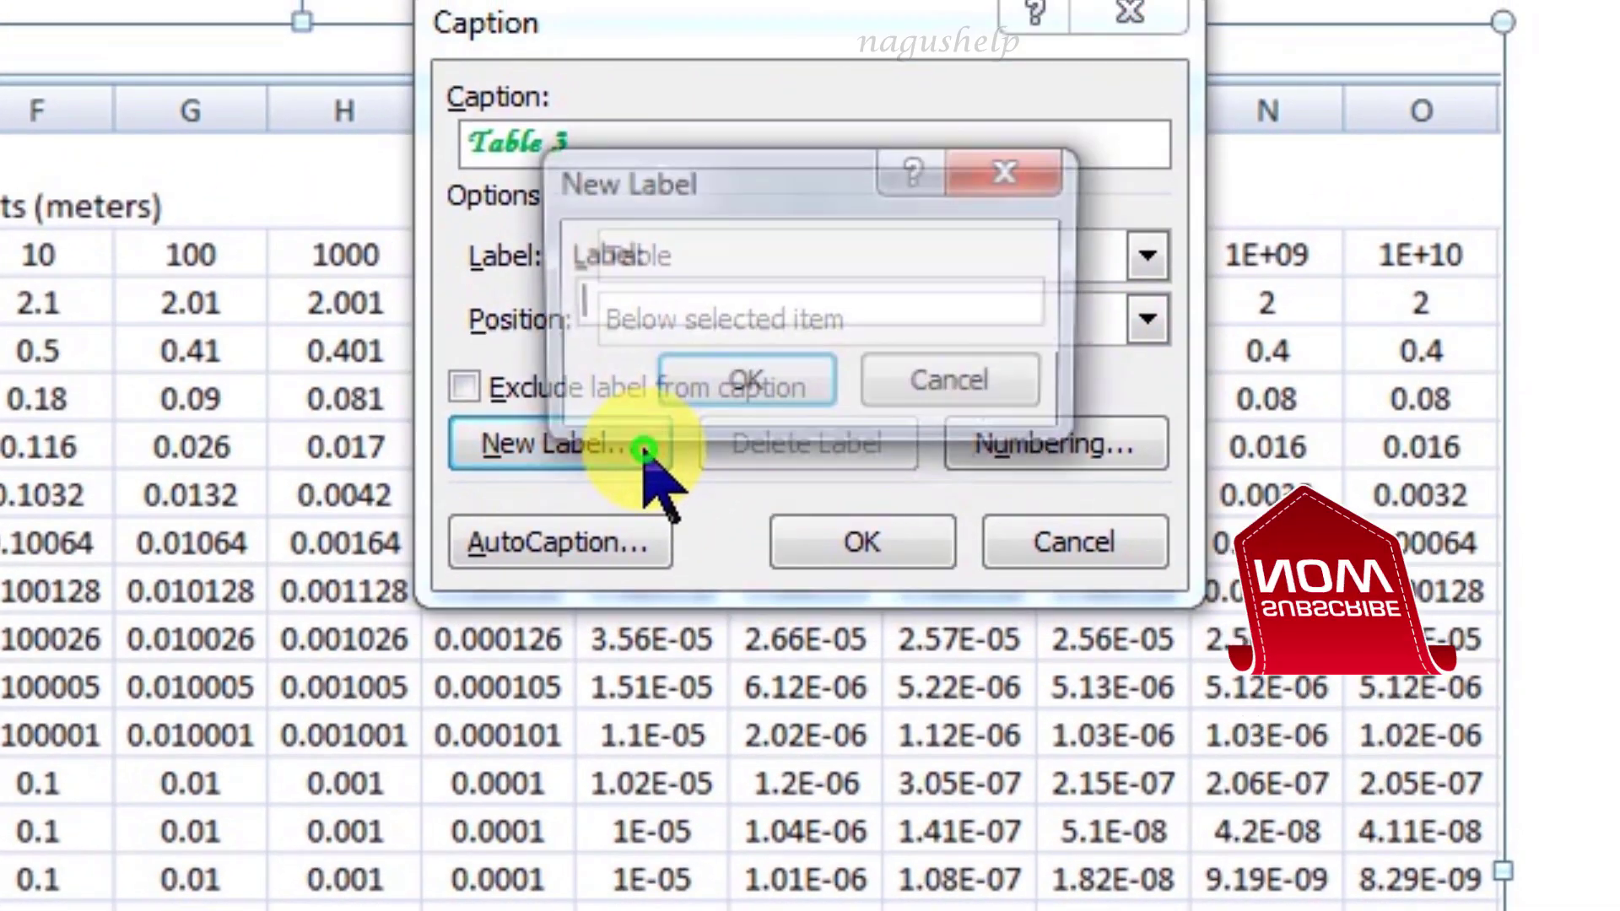
text(Scr)
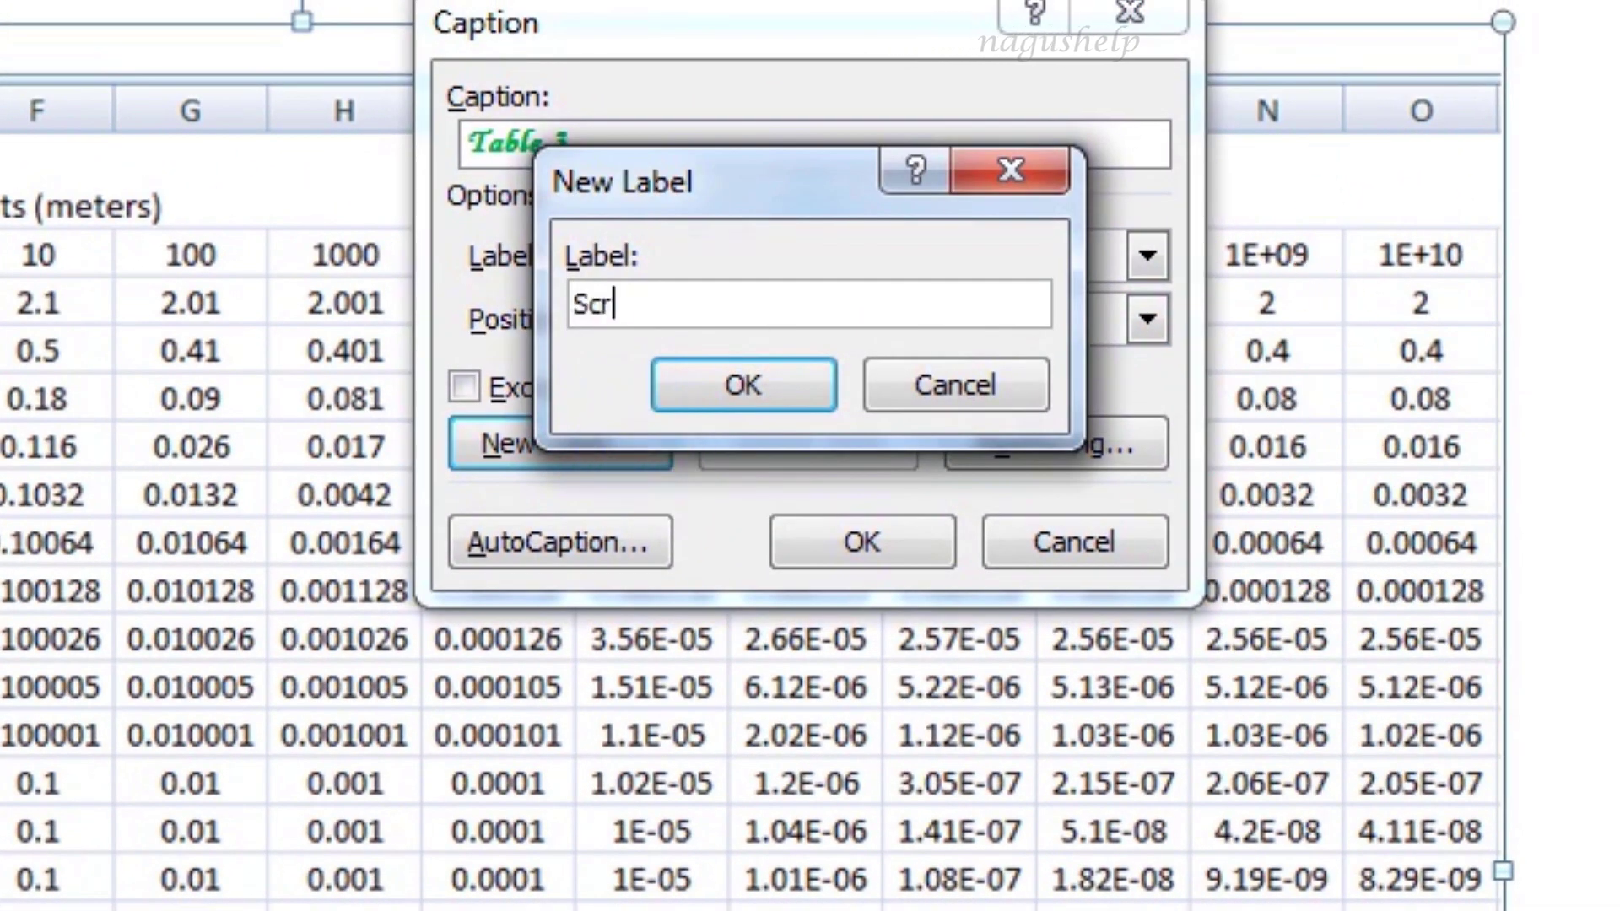
text(eenshot)
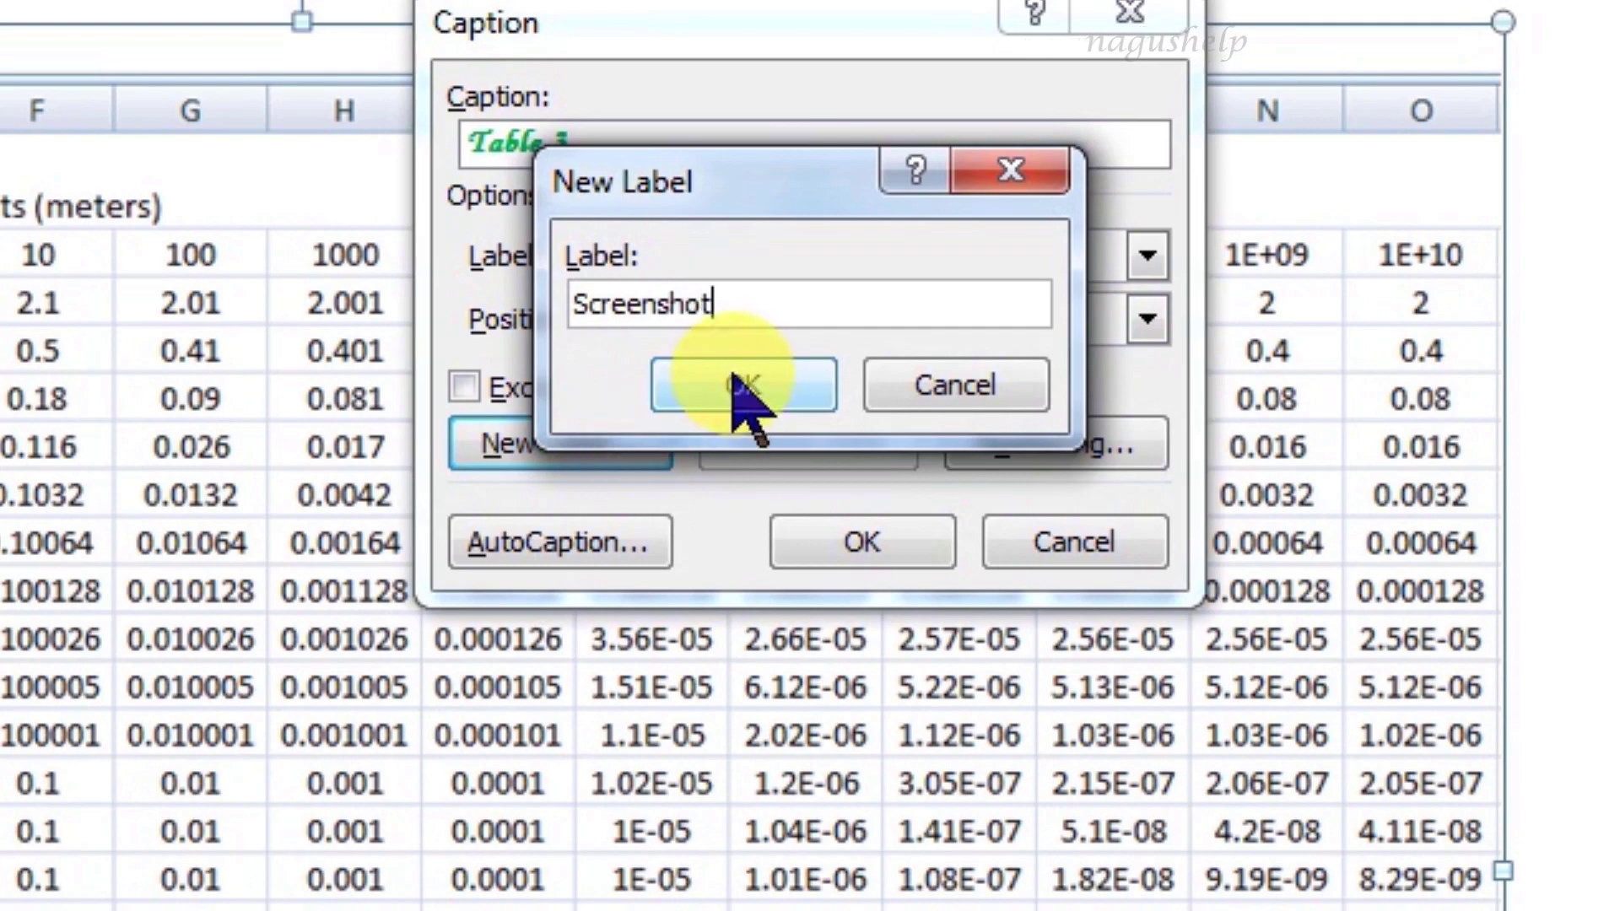
click(737, 386)
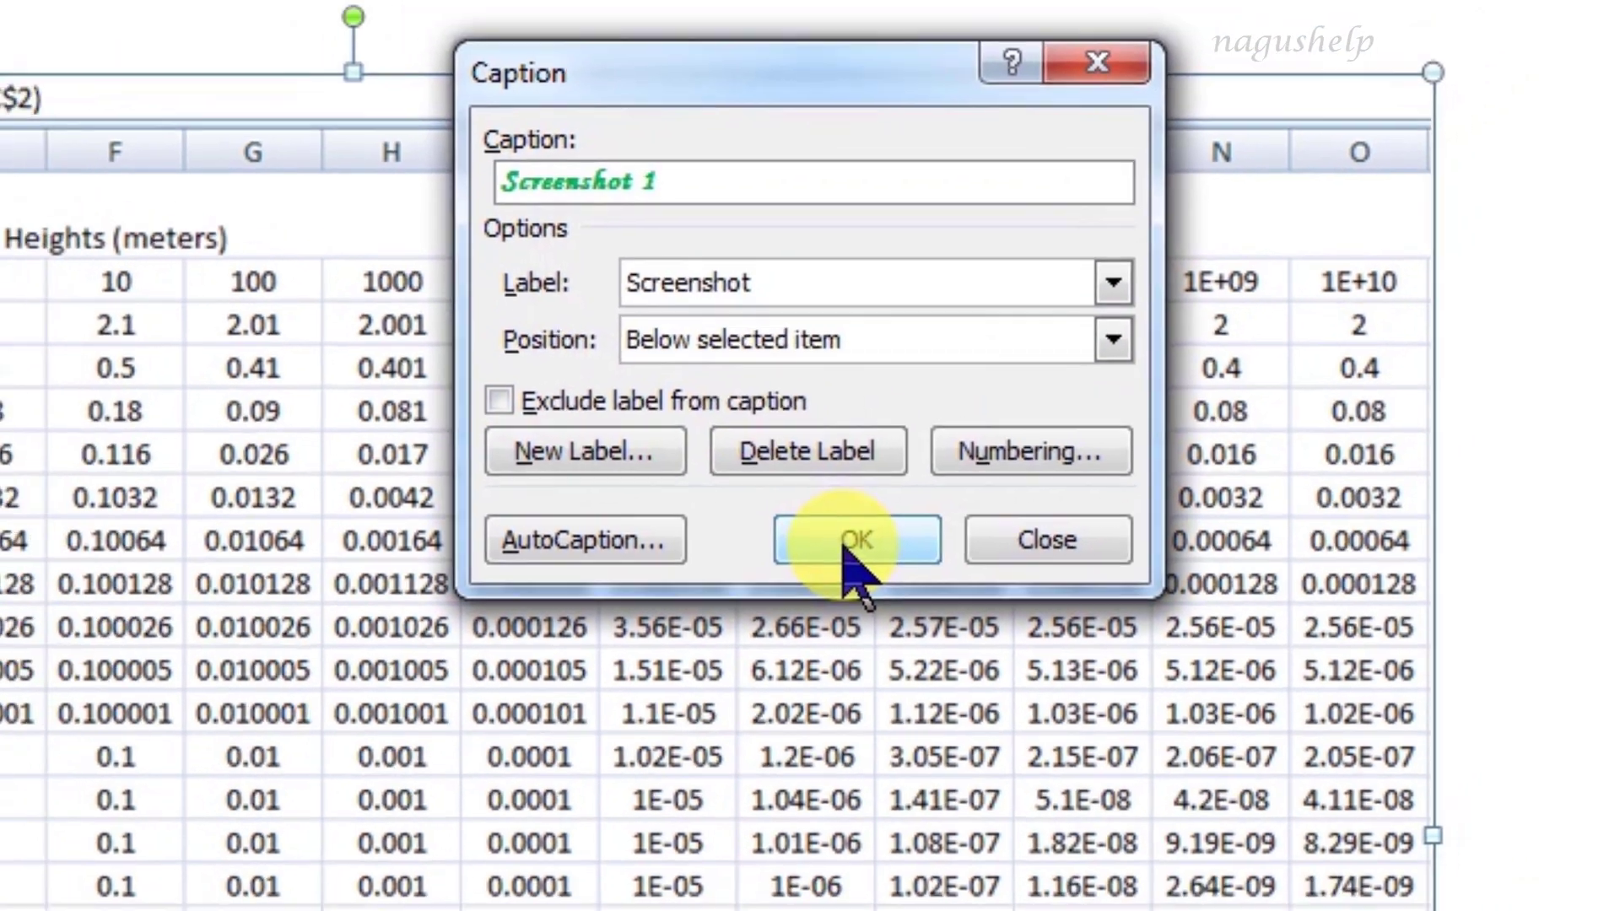
click(862, 542)
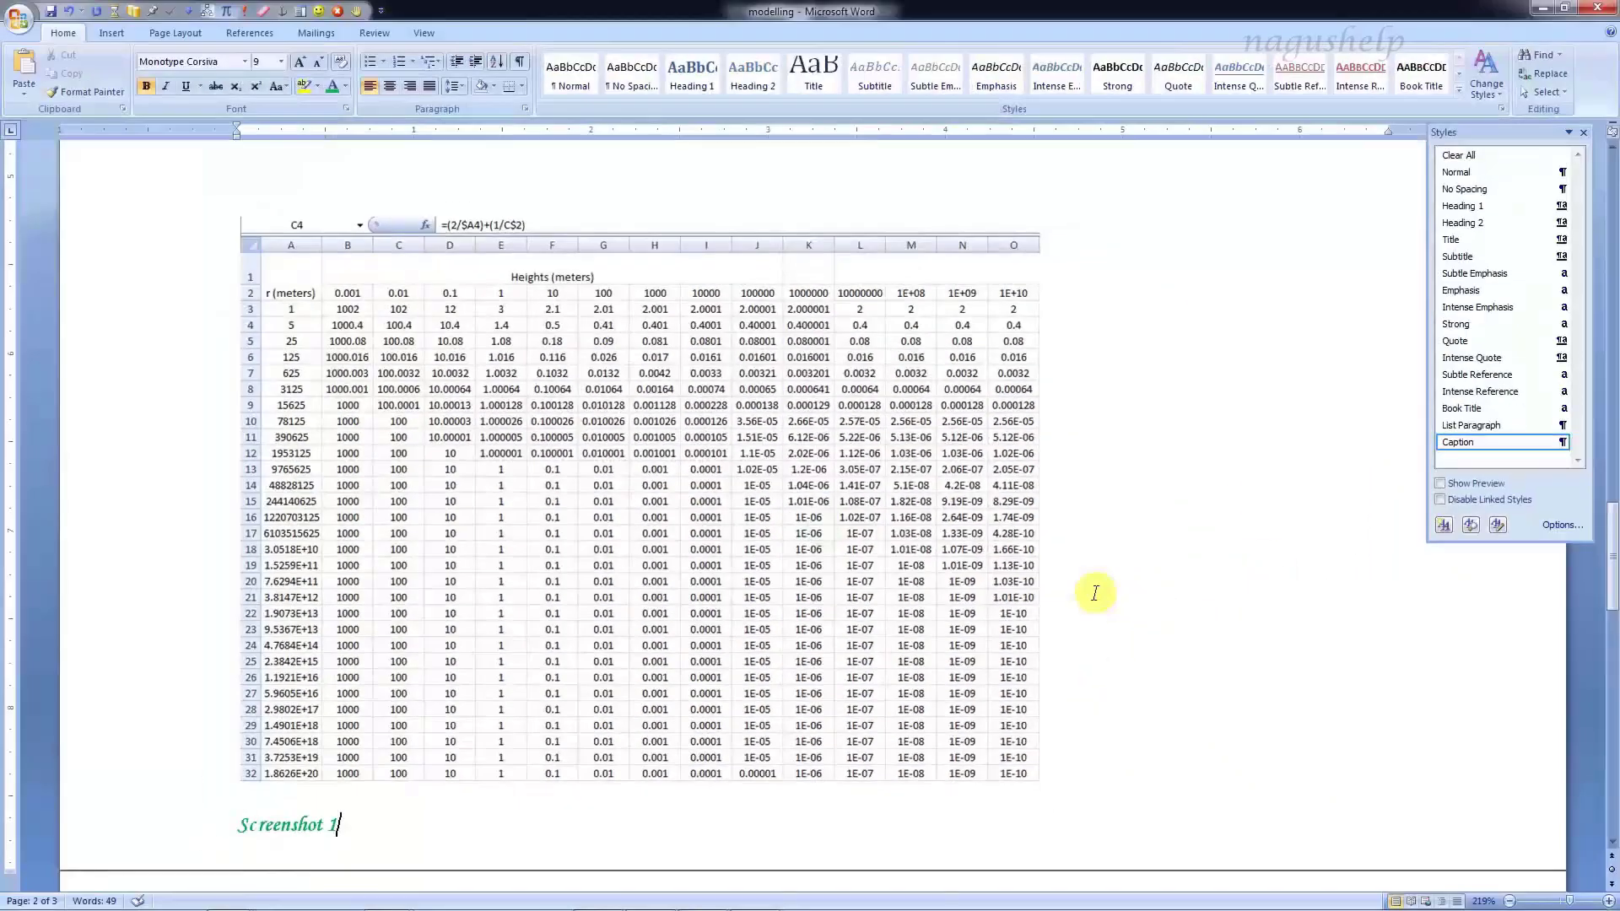
- Caption the second spreadsheet picture below the sphere diagram as 'Screenshot 2'
scroll(1040, 511, down, 6)
scroll(1095, 594, down, 3)
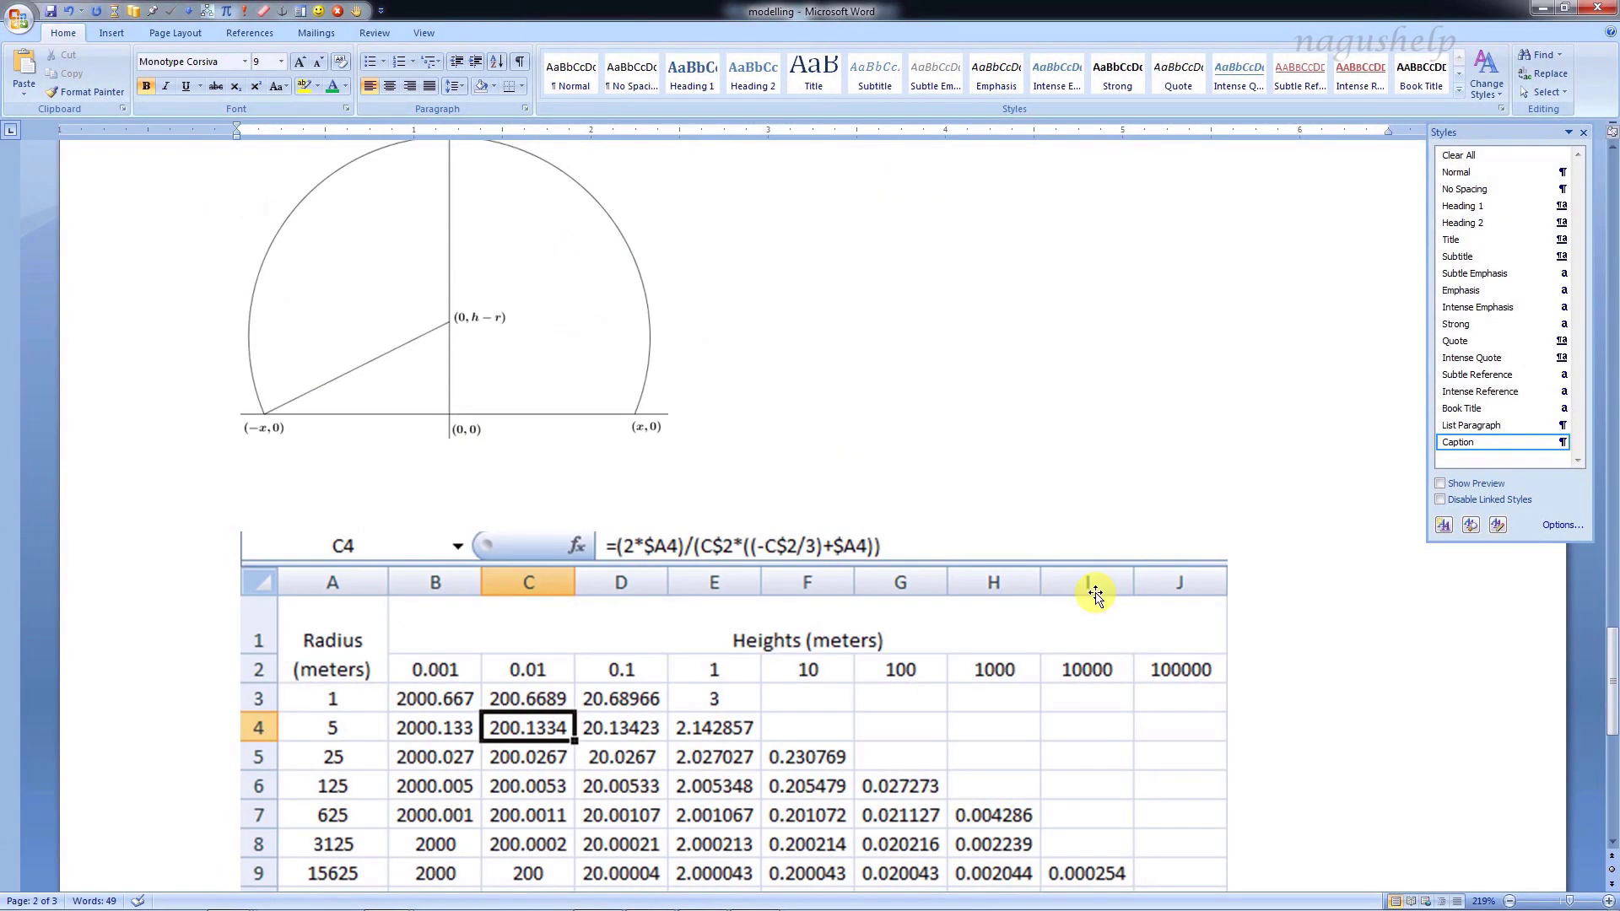
right_click(717, 667)
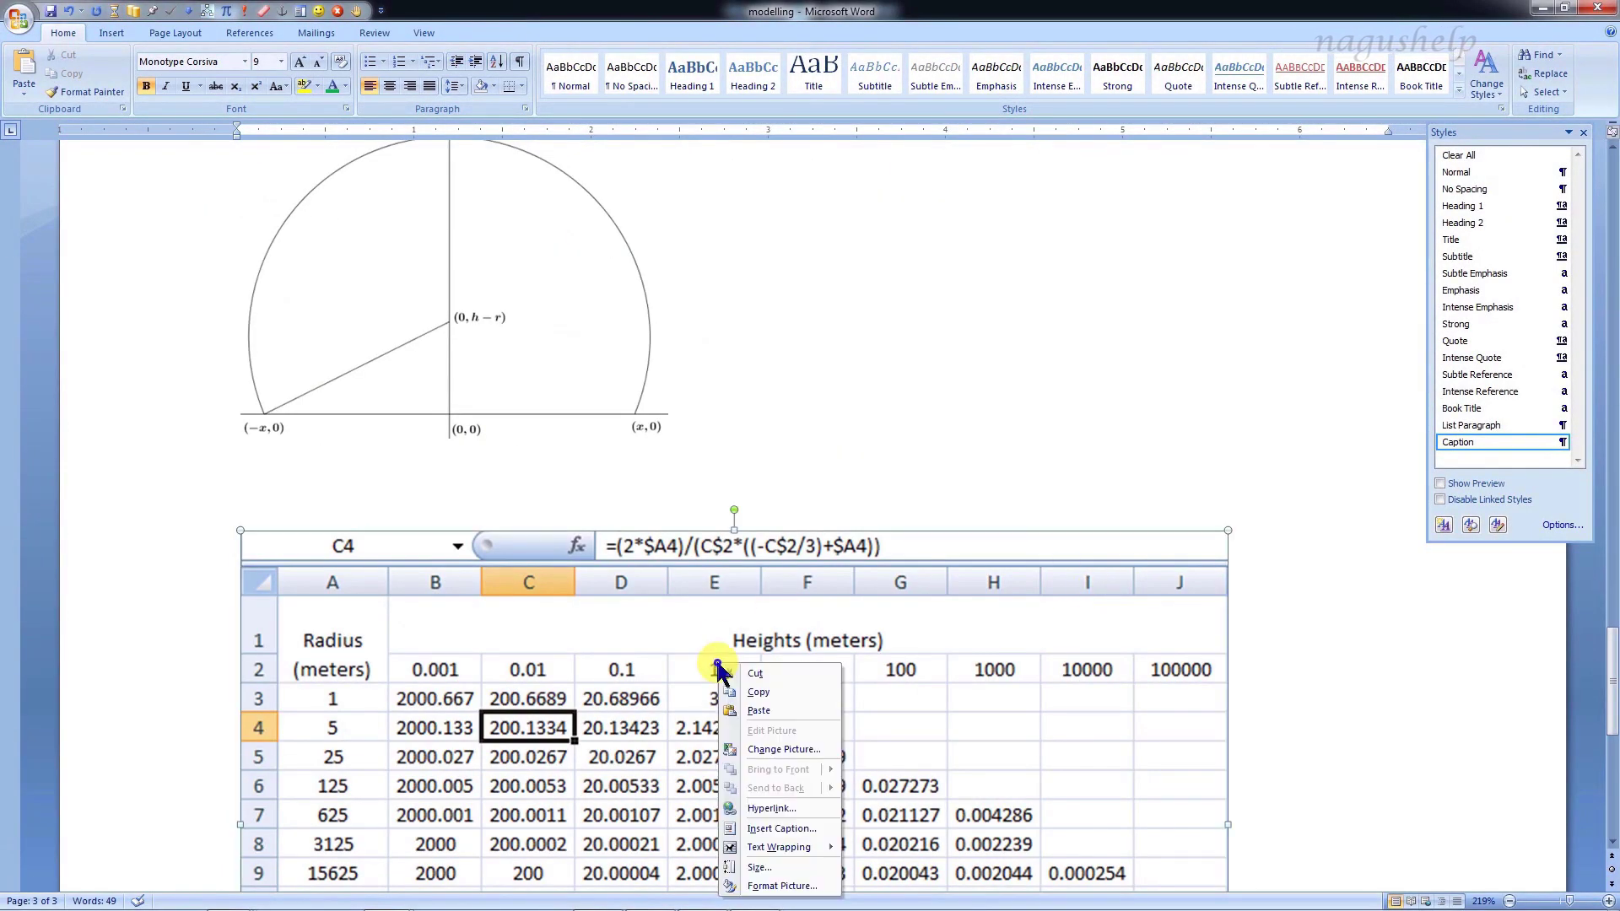
click(781, 829)
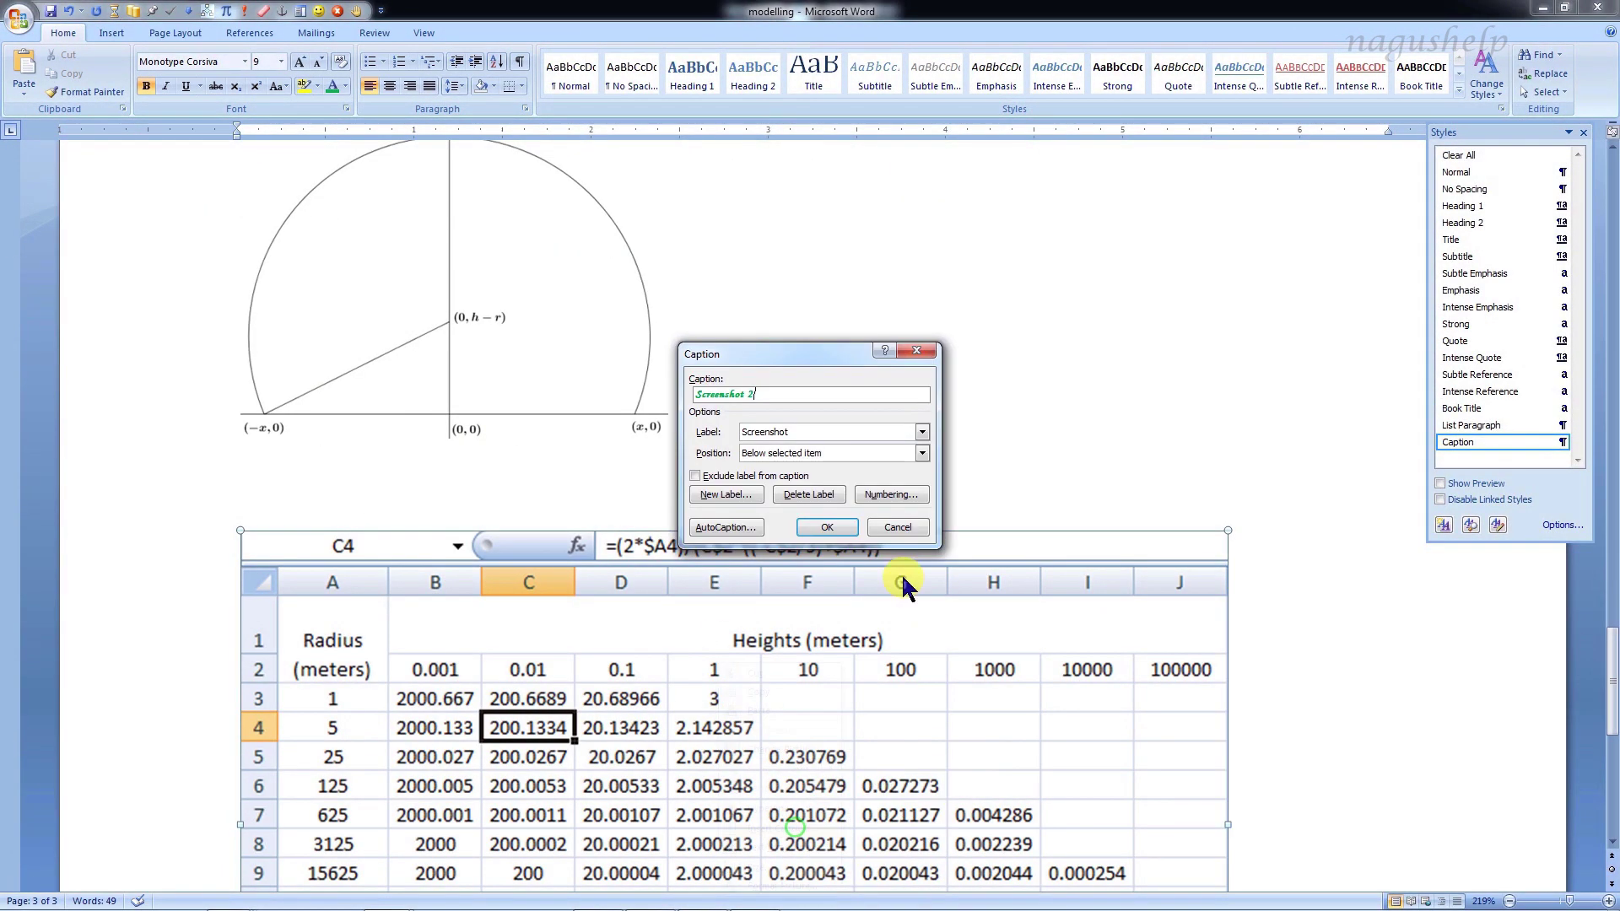
click(828, 527)
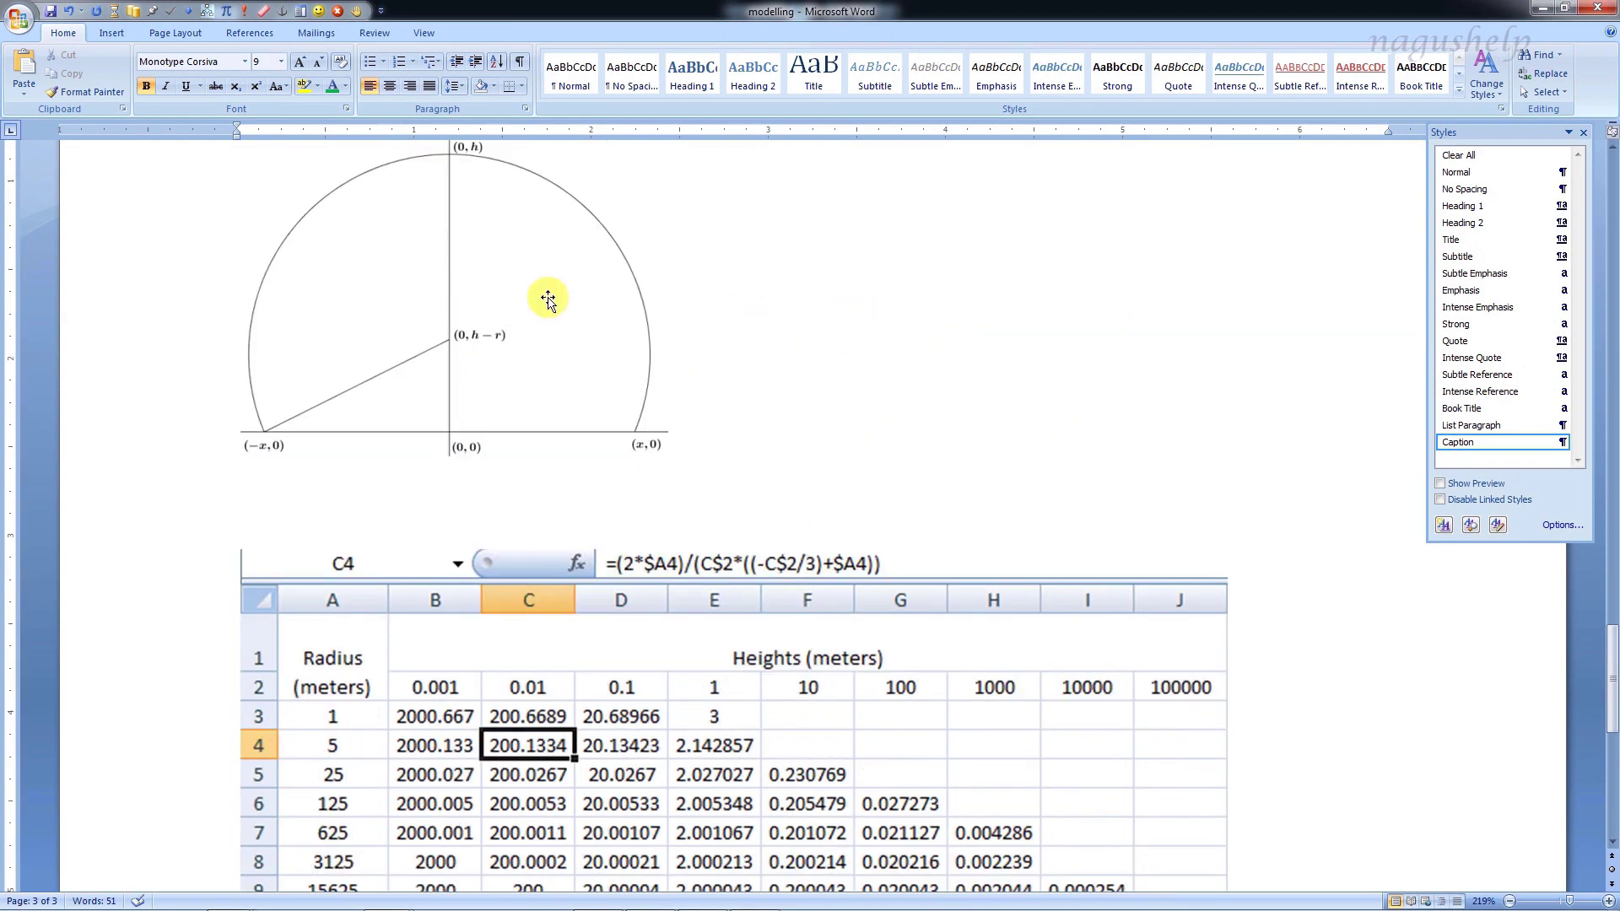
- Caption the semicircle picture 'Diagram 1' with a new Diagram label, then centre the picture
right_click(547, 300)
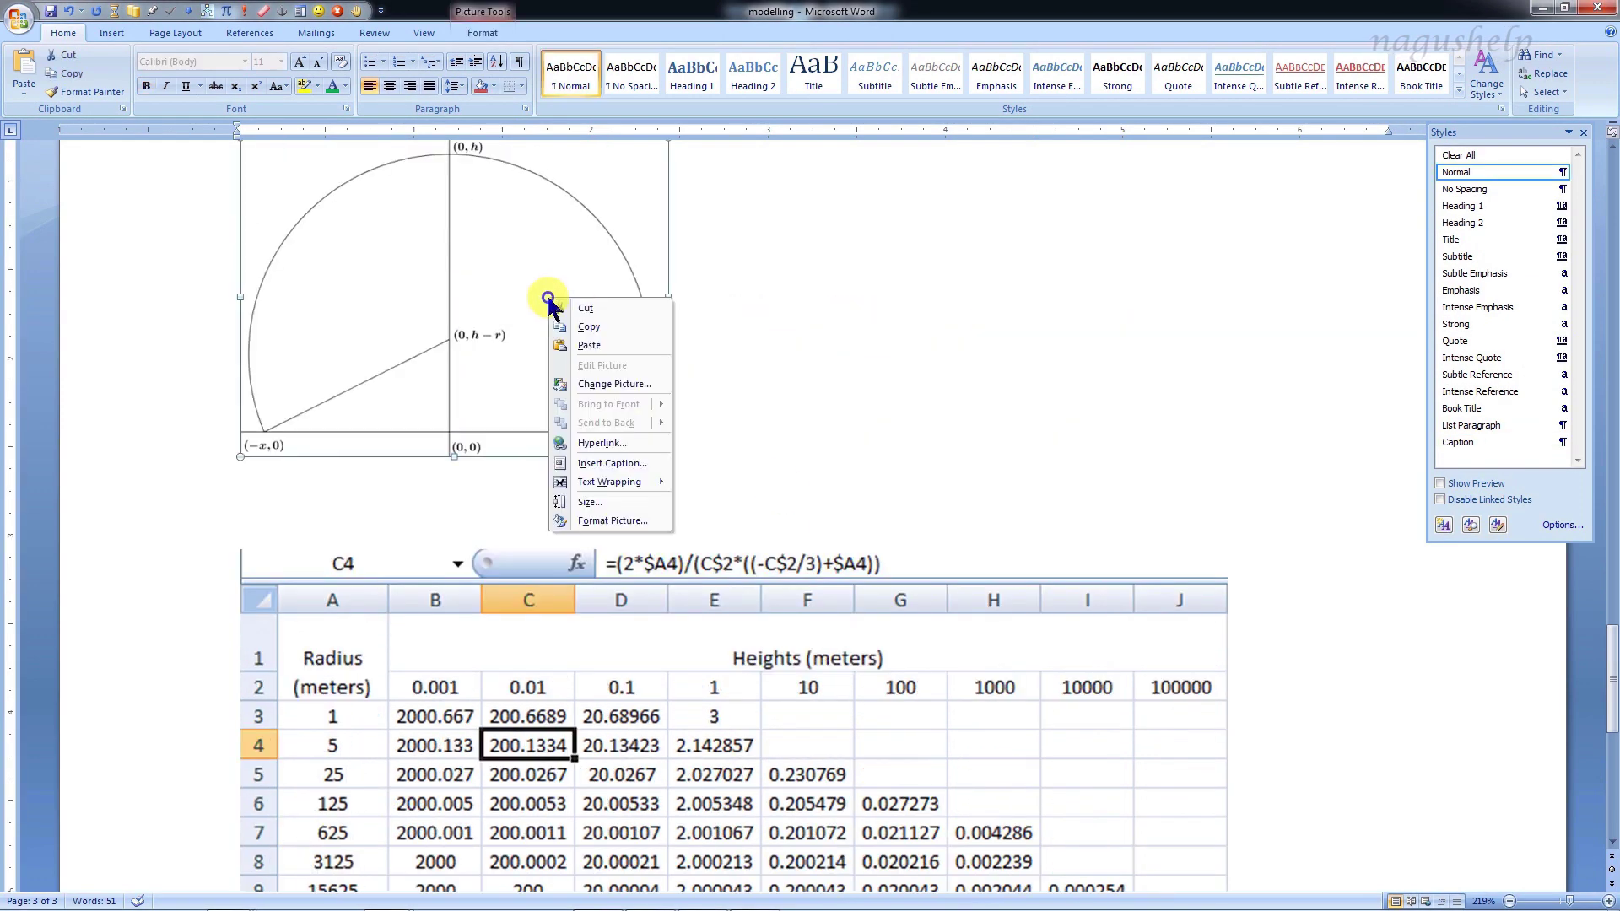
click(611, 463)
click(761, 432)
click(709, 495)
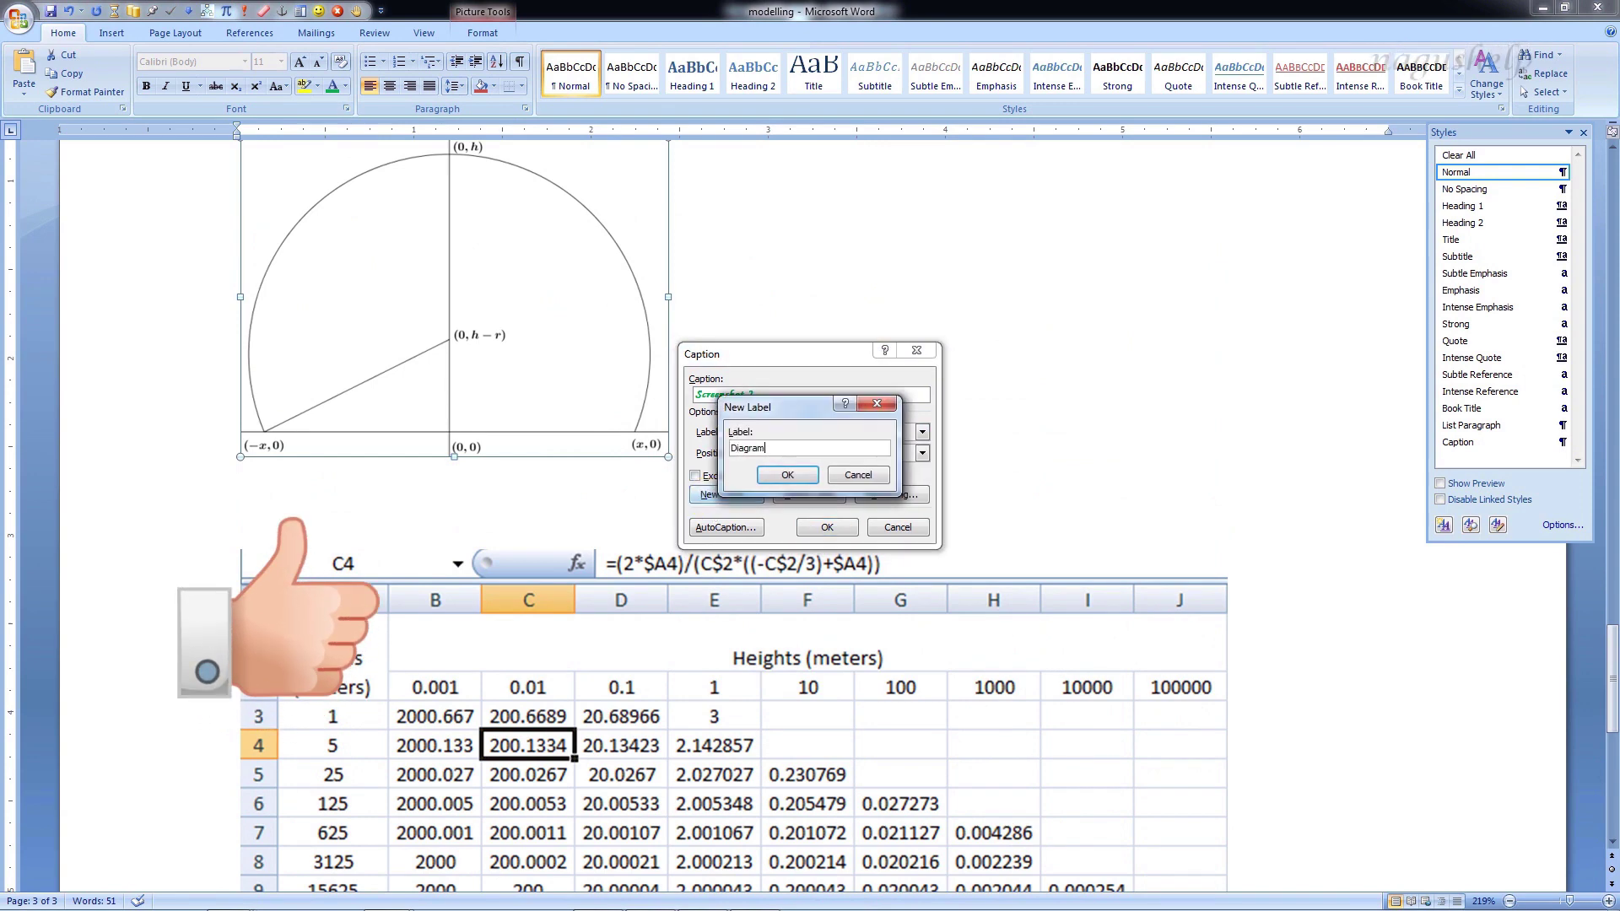
click(789, 473)
click(826, 528)
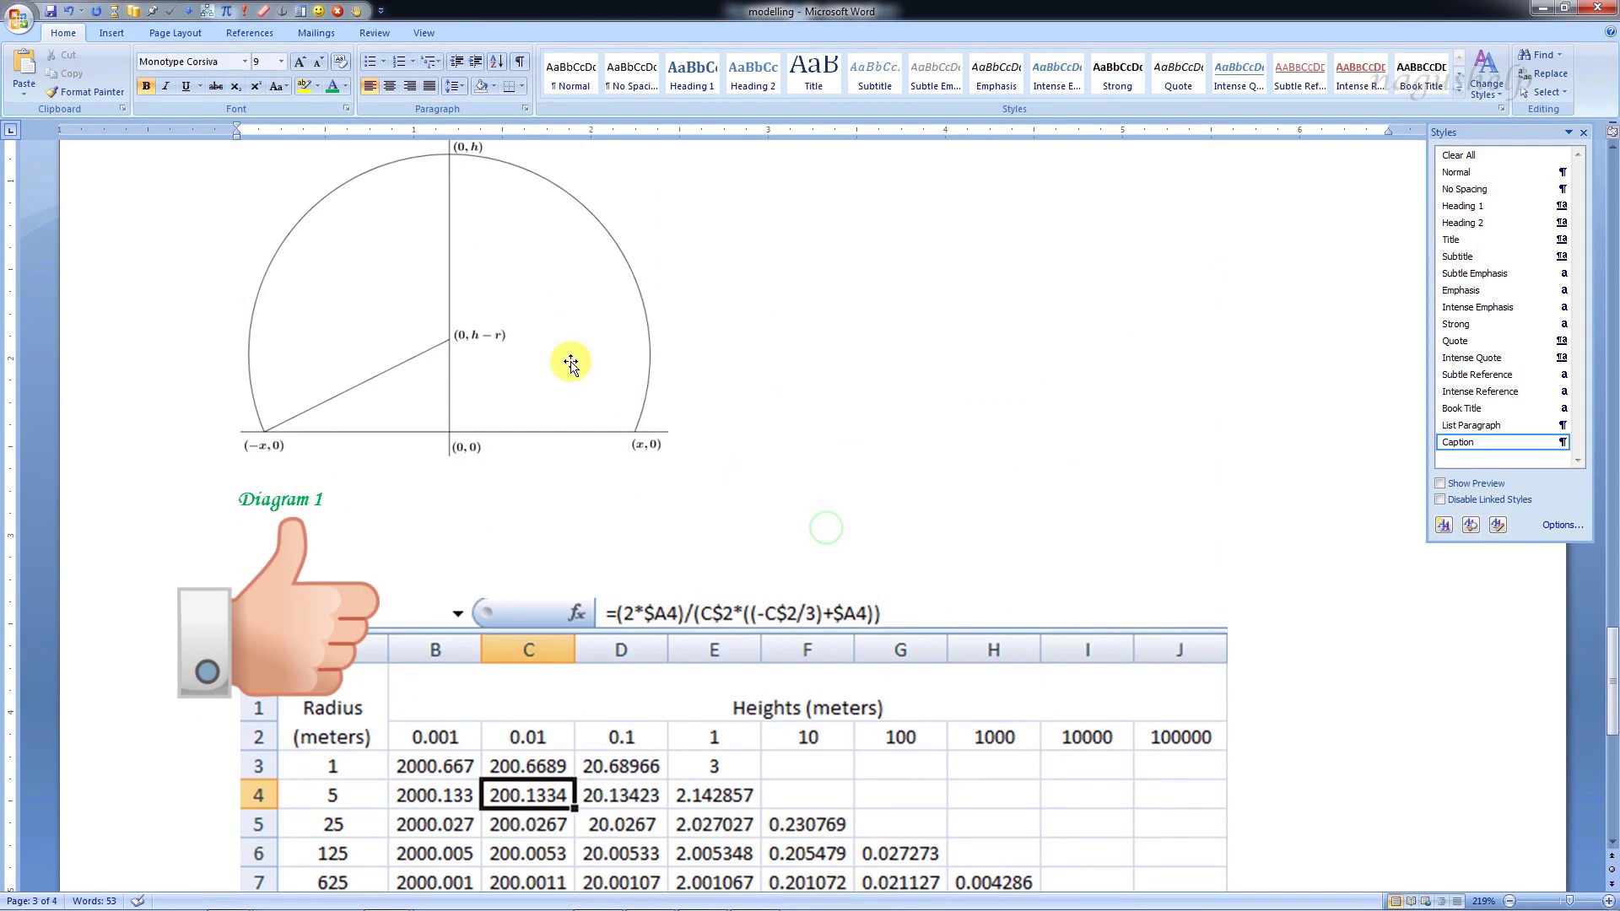
click(556, 352)
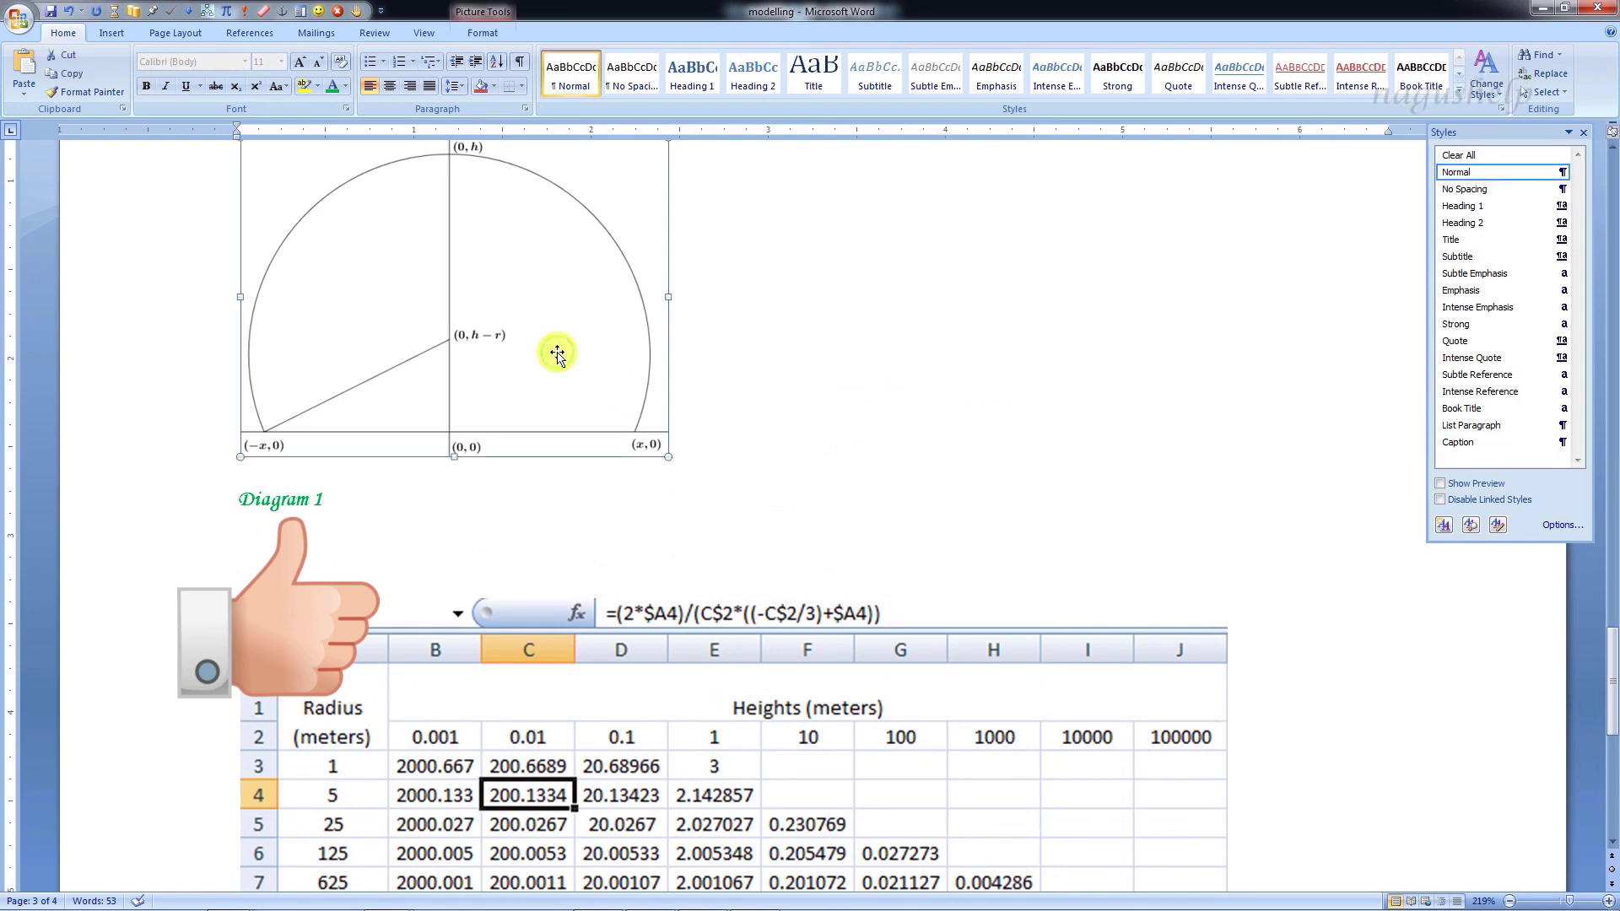
click(389, 86)
- Centre the 'Diagram 1' caption beneath the half-circle diagram
triple_click(278, 501)
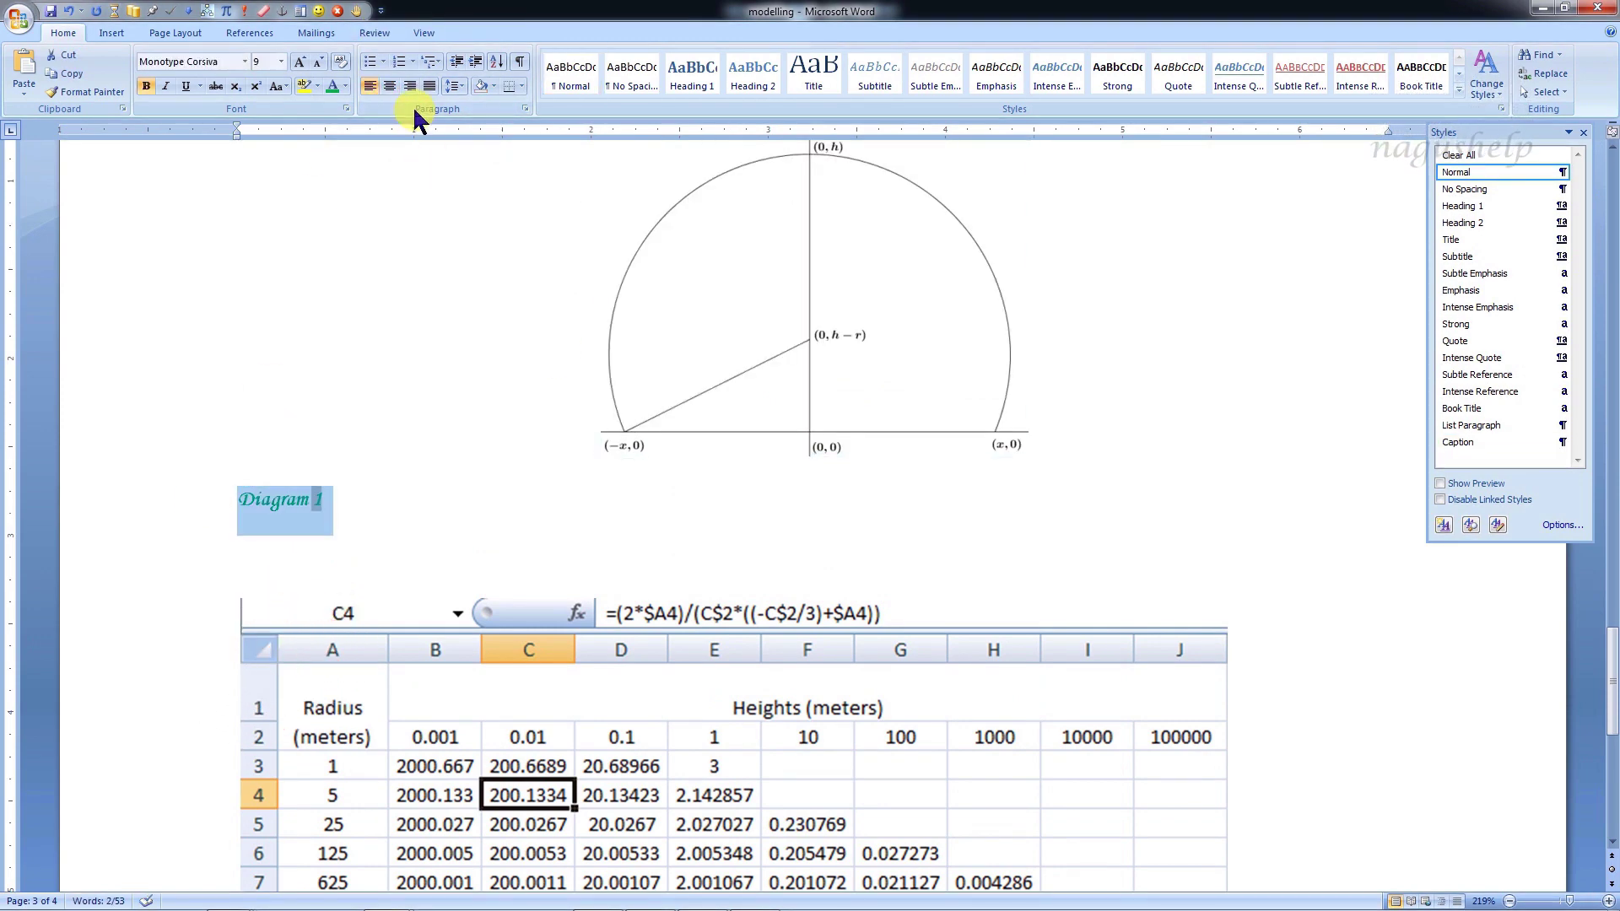
click(388, 86)
click(1048, 609)
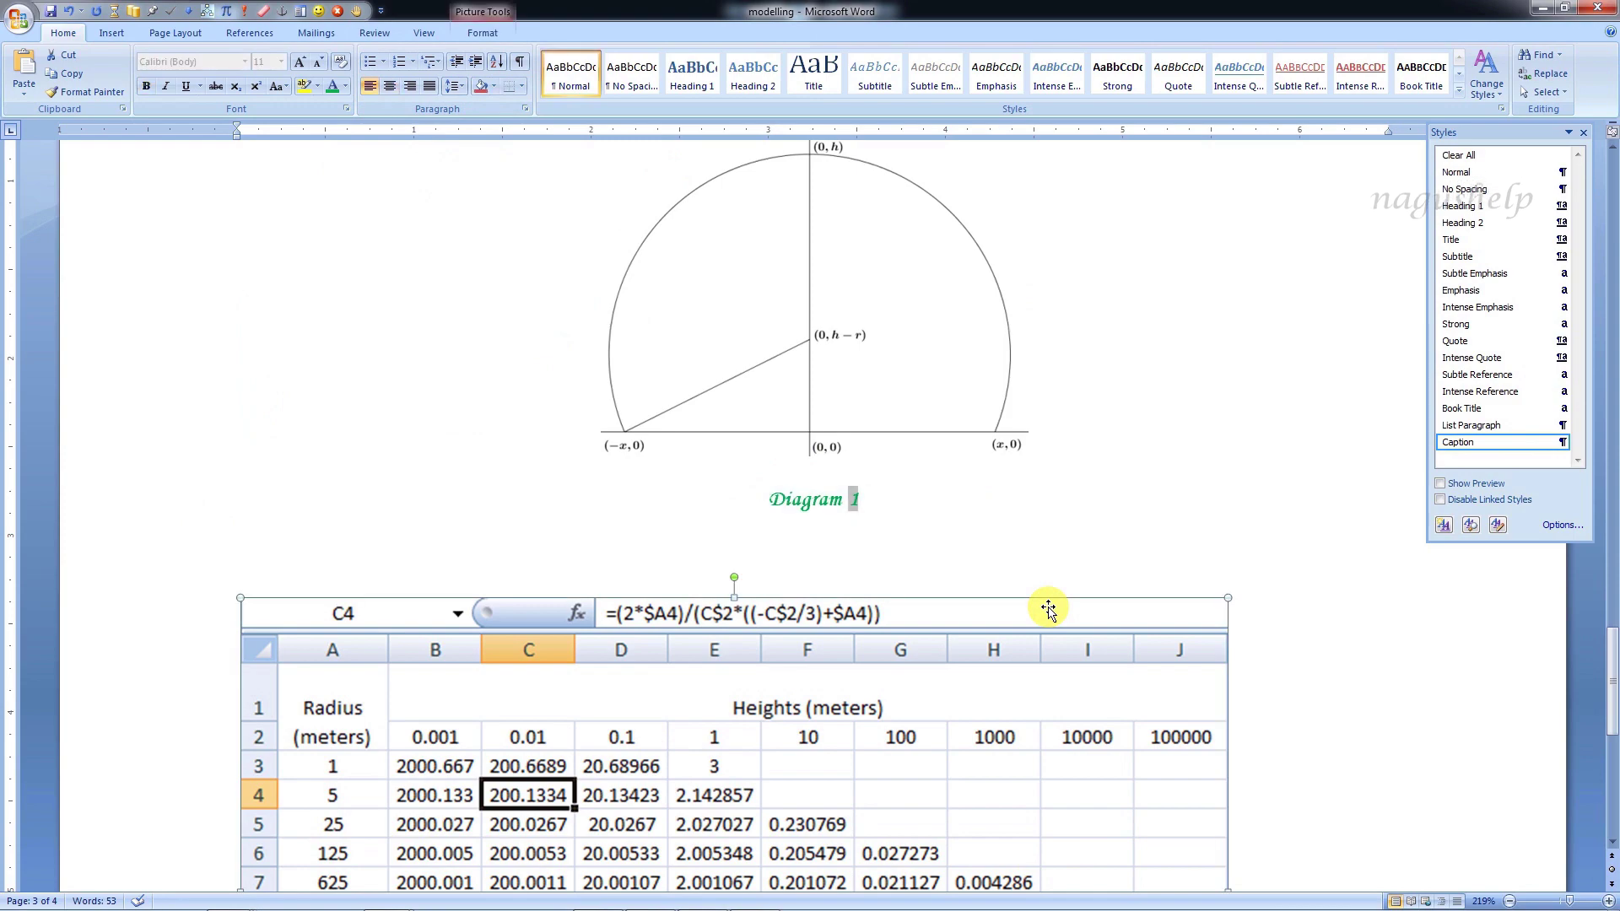
scroll(1047, 609, up, 20)
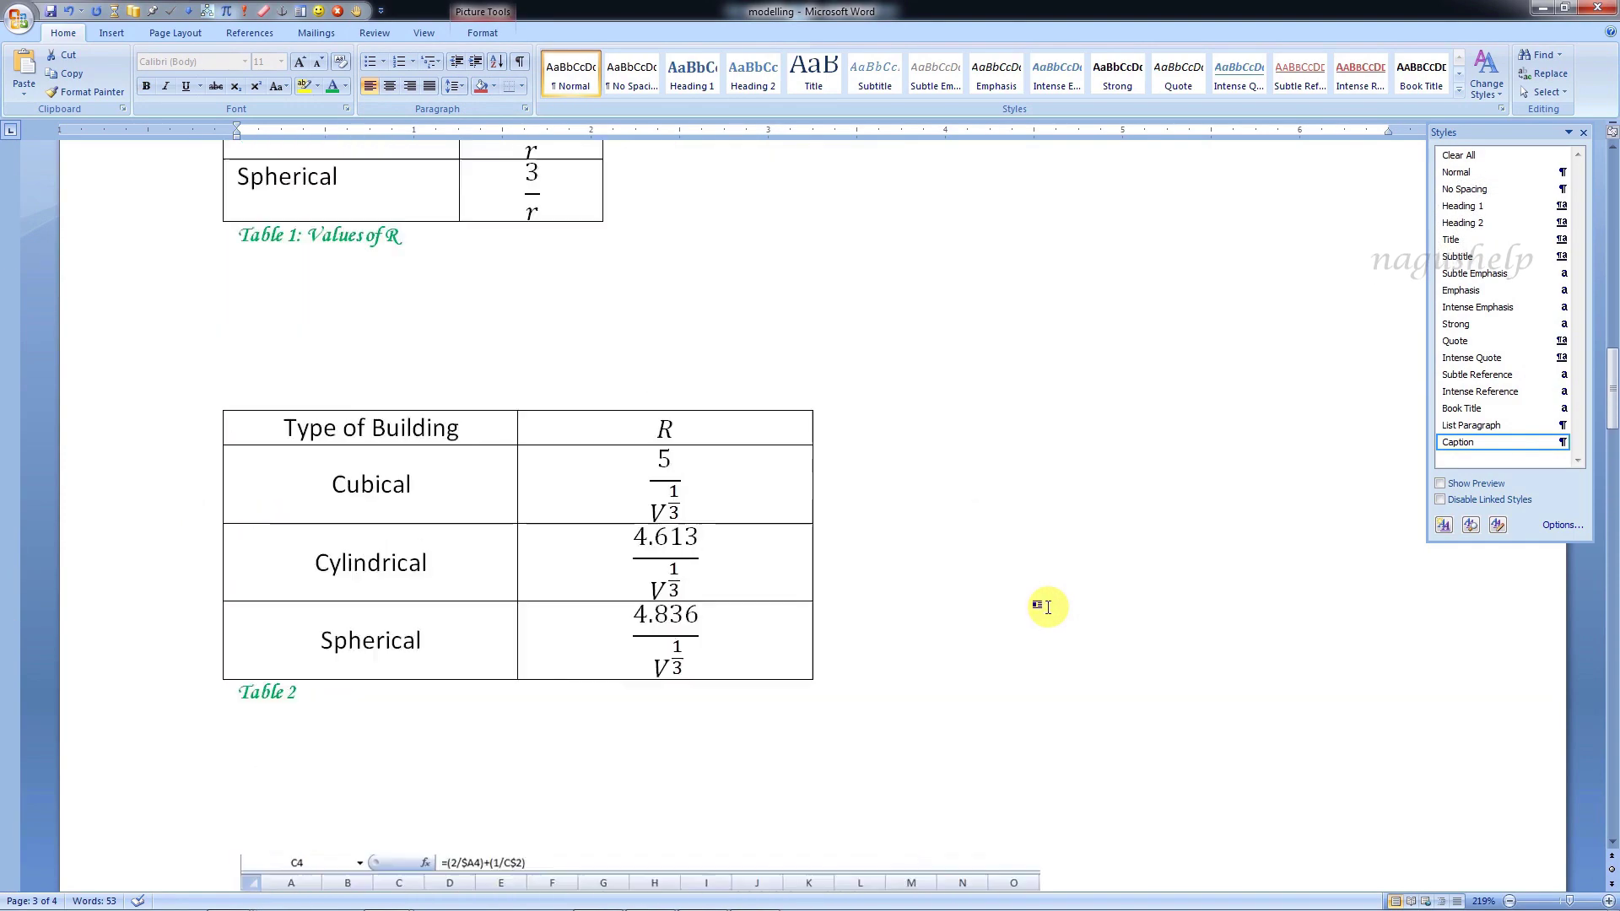